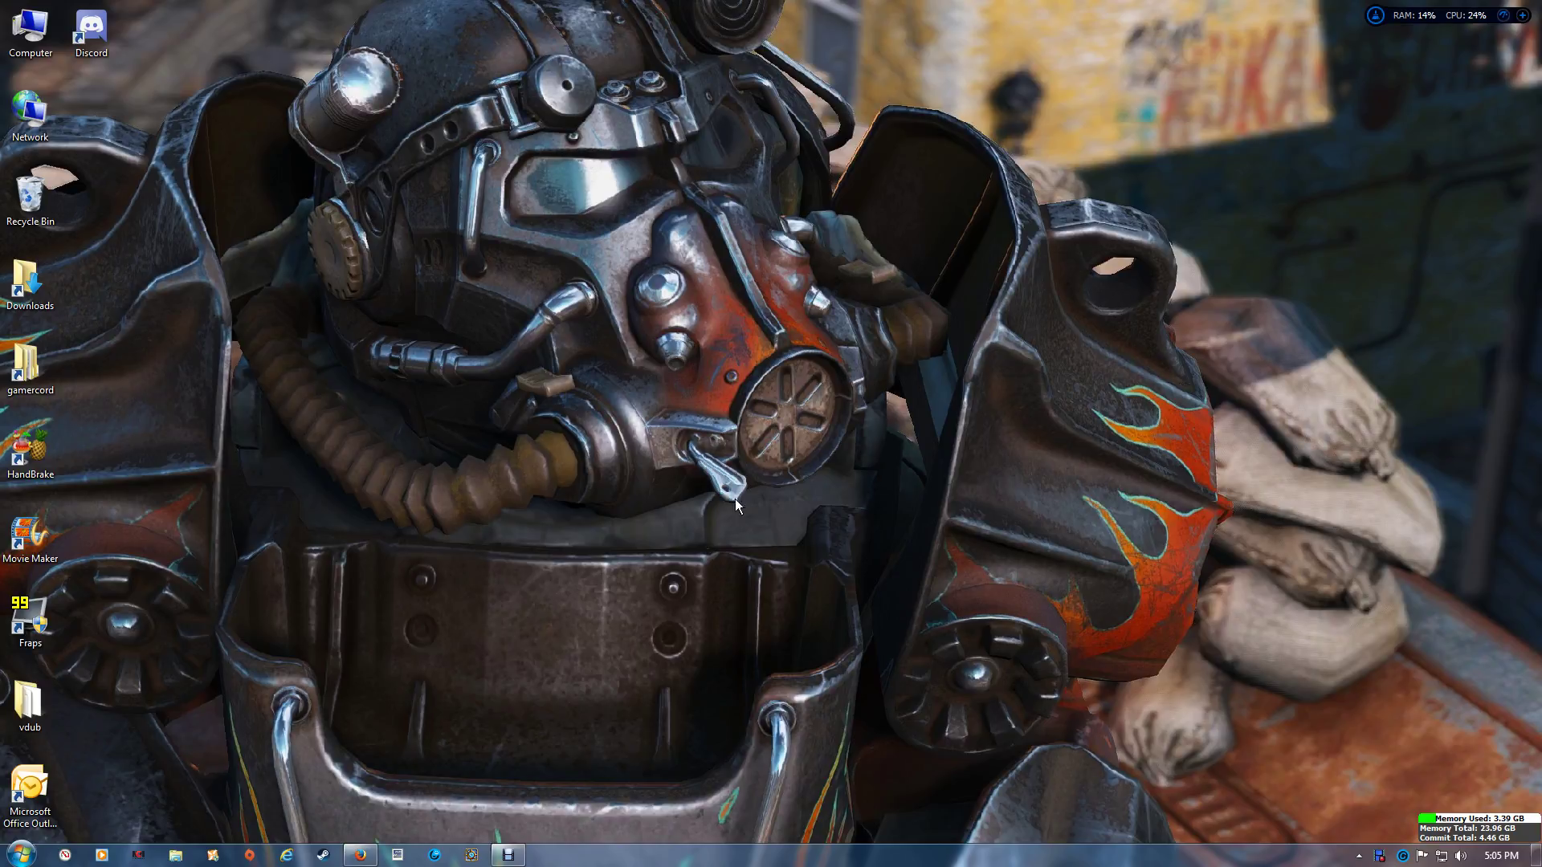
Restore the Firefox window showing the 'cleanmem majorgeeks' Google results
click(359, 853)
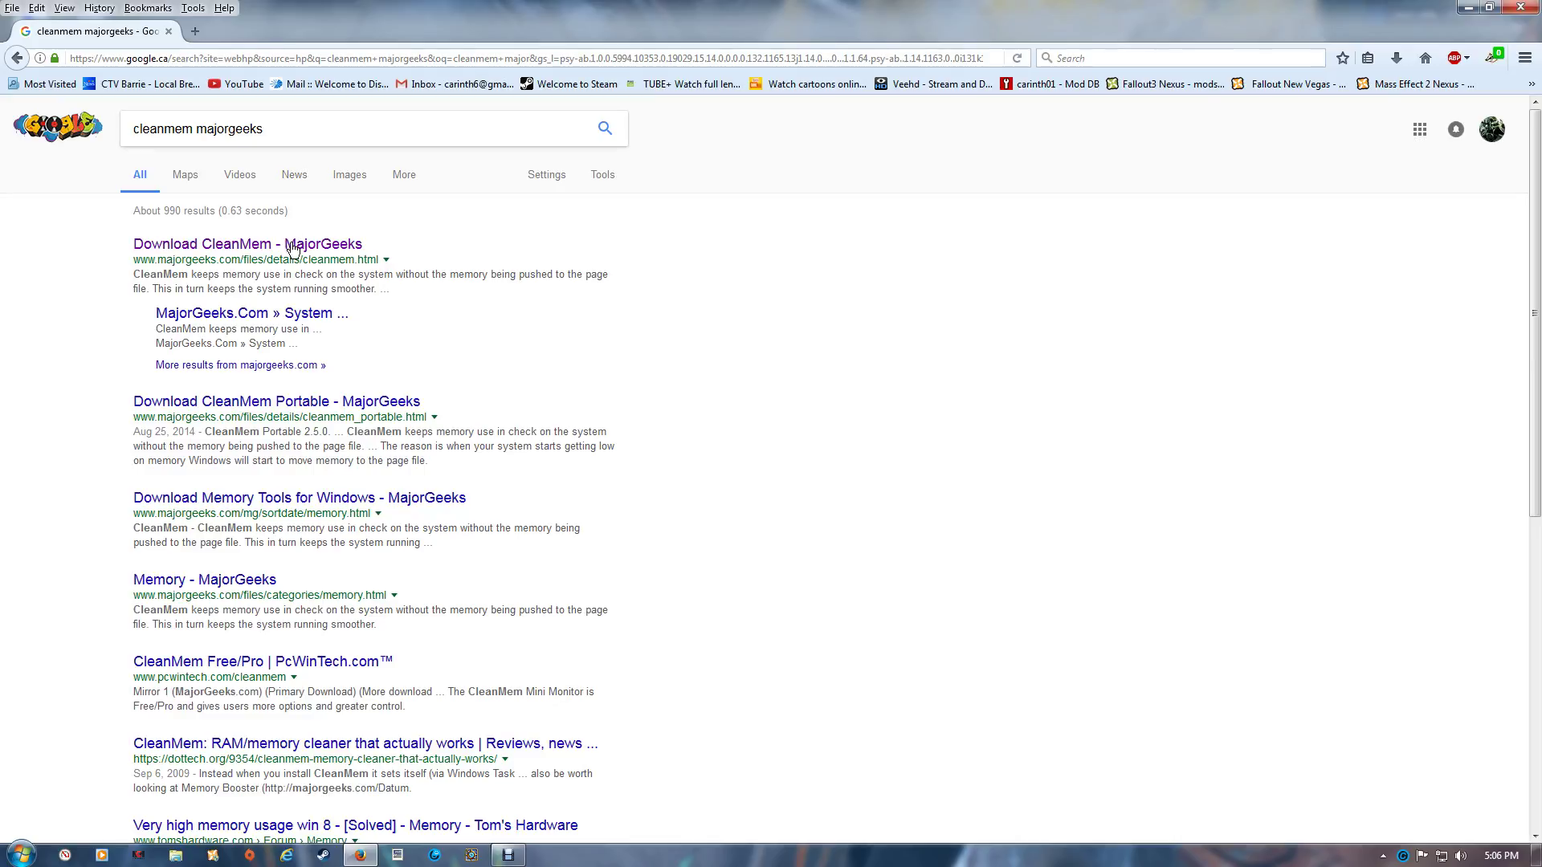
Save cleanmem_setup.exe from the MajorGeeks CleanMem 2.5.0 page, then close Firefox
click(232, 252)
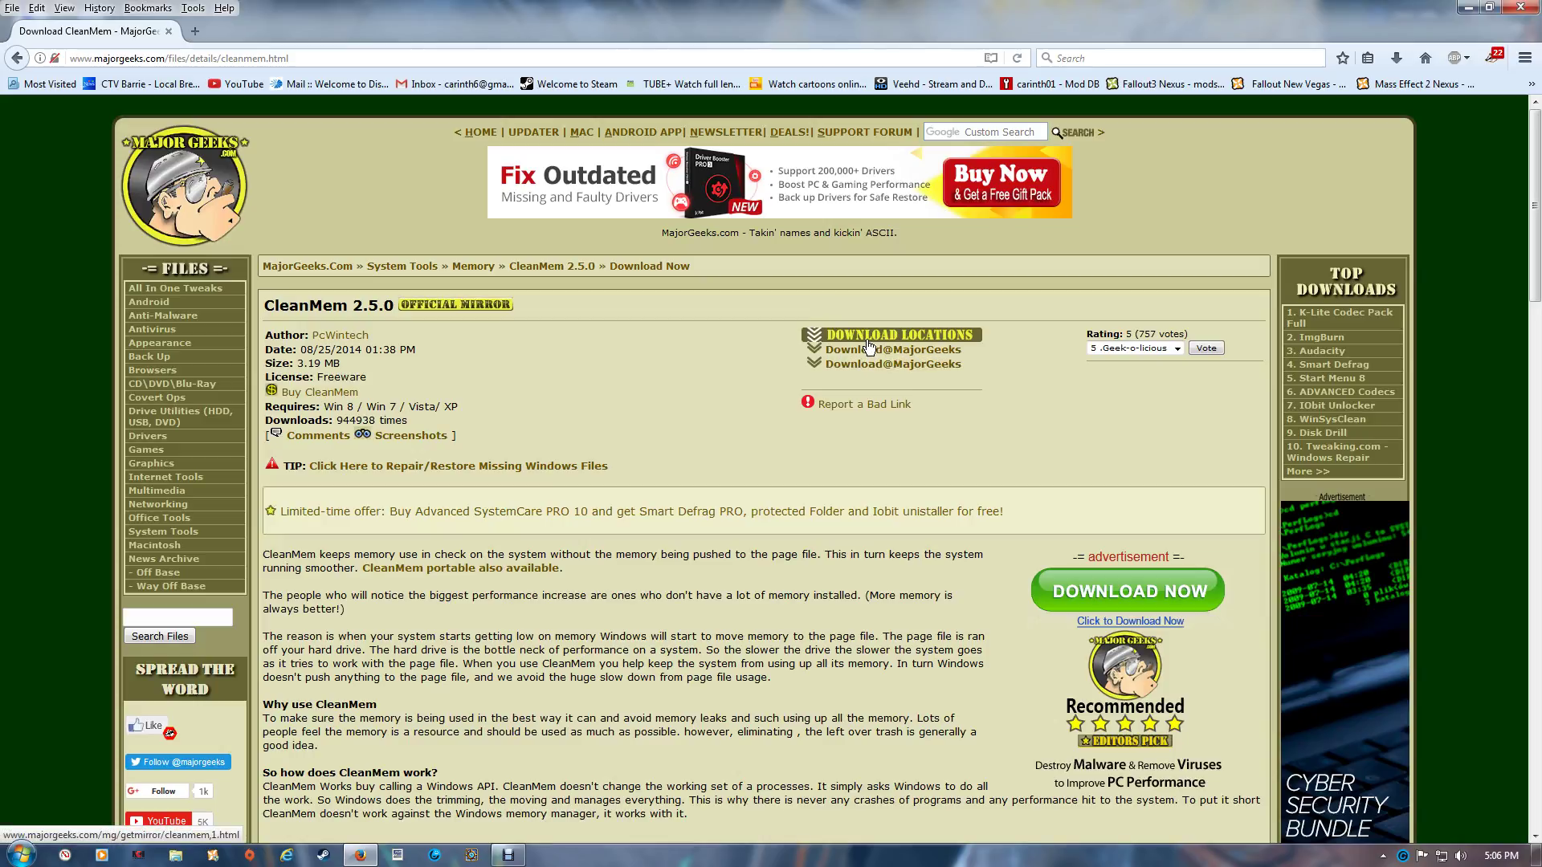
click(869, 351)
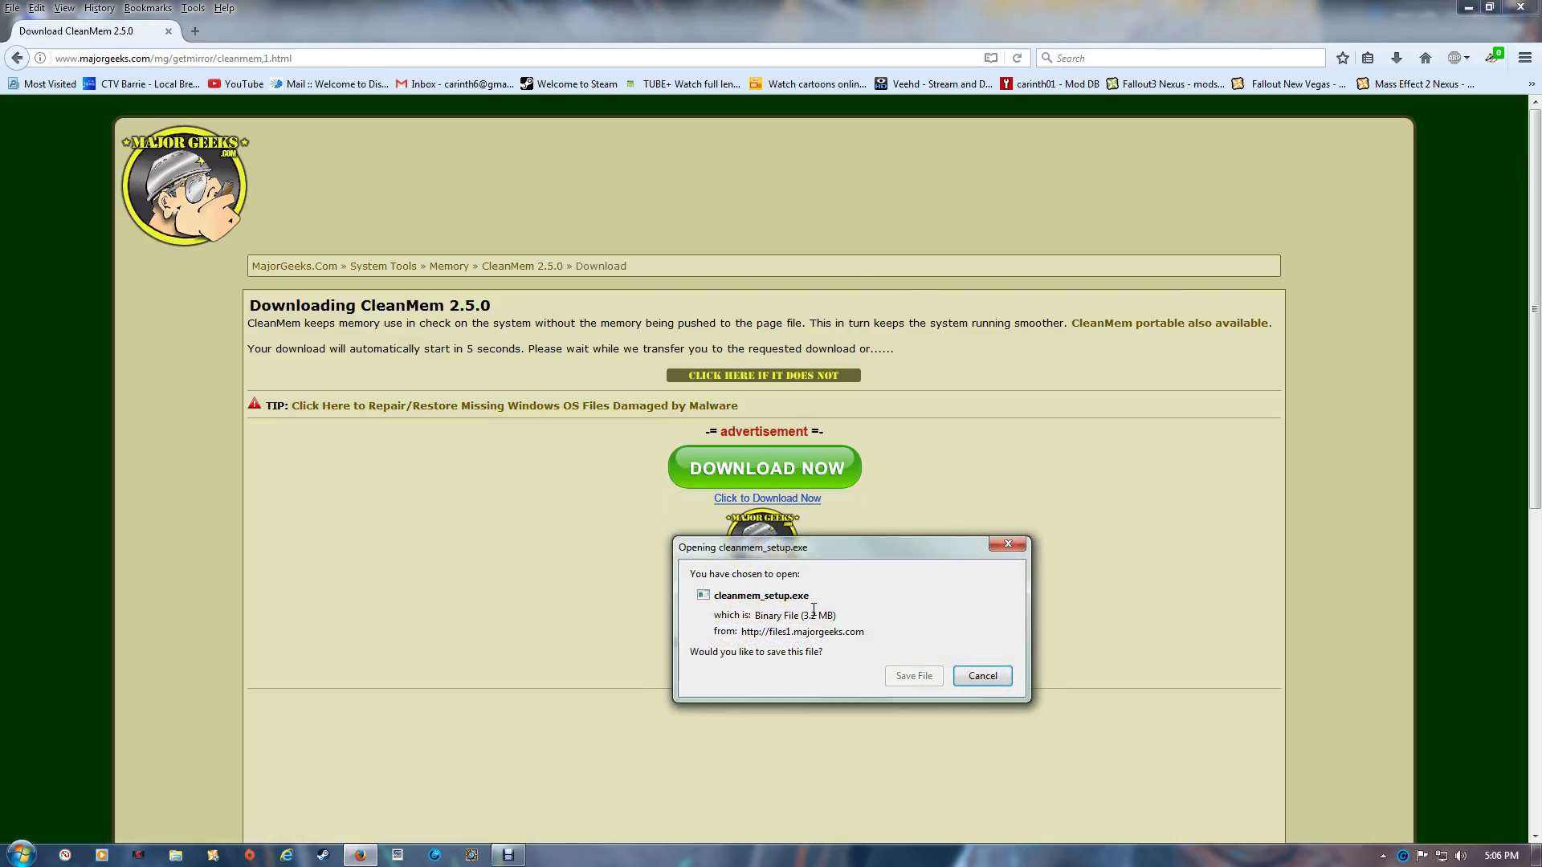
click(905, 678)
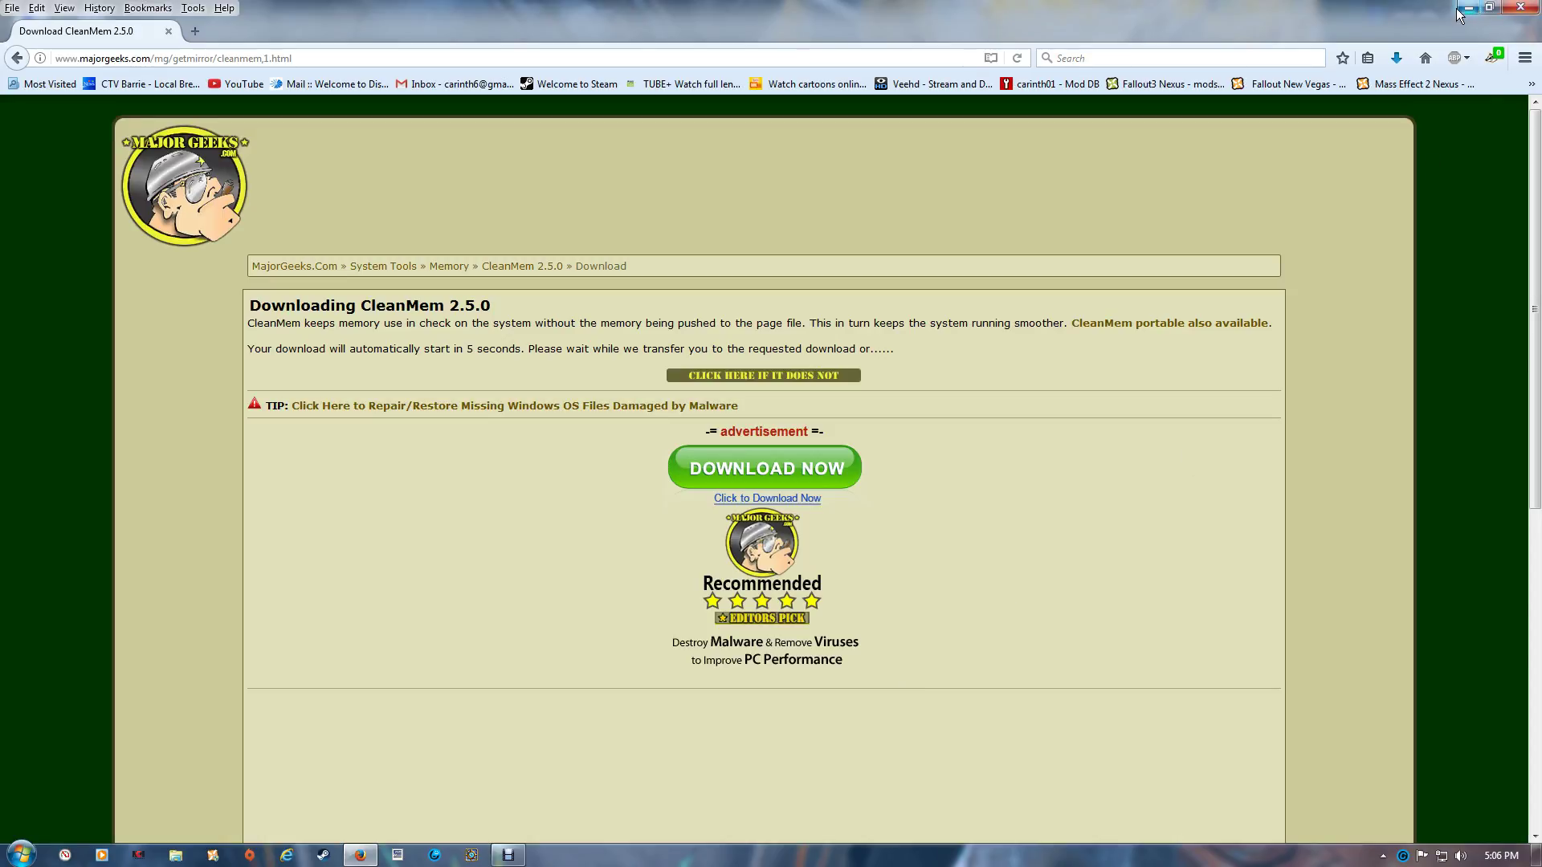
click(1532, 8)
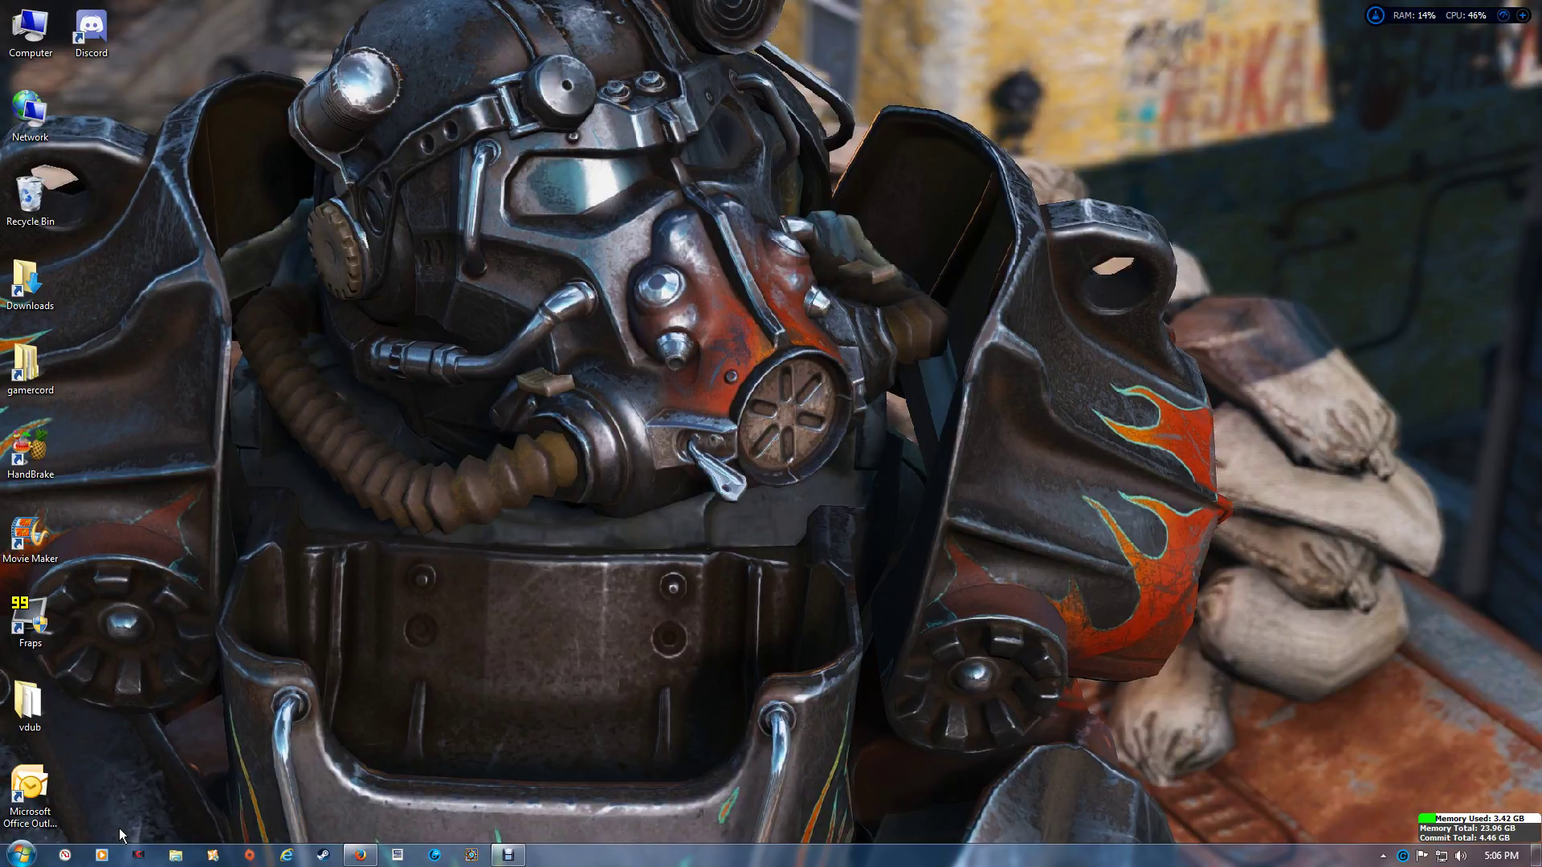
Browse Start > All Programs to the CleanMem folder, then dismiss the Start menu
click(18, 858)
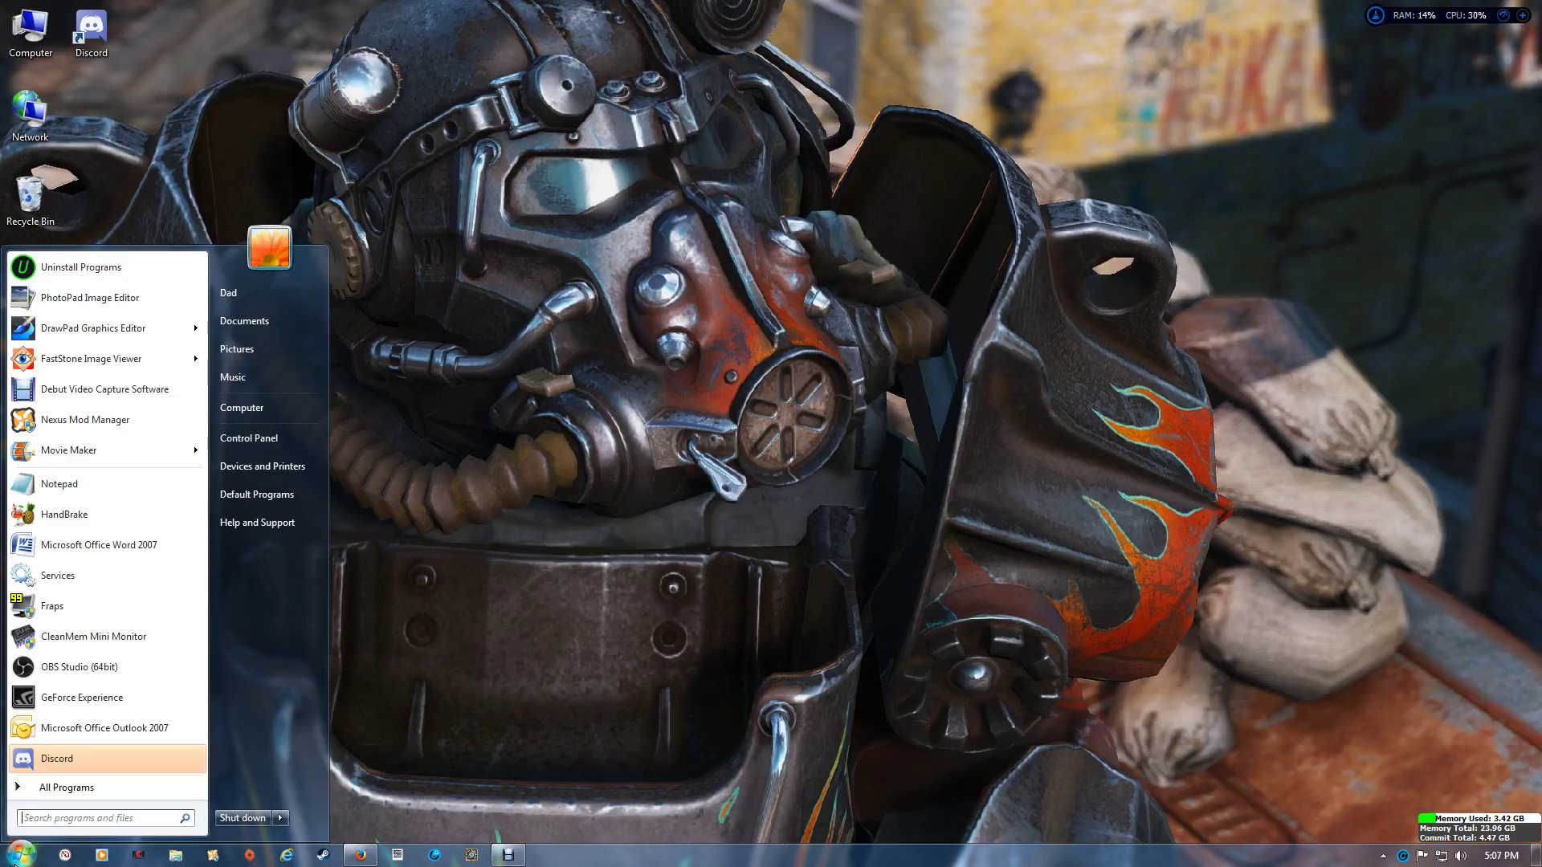
click(59, 793)
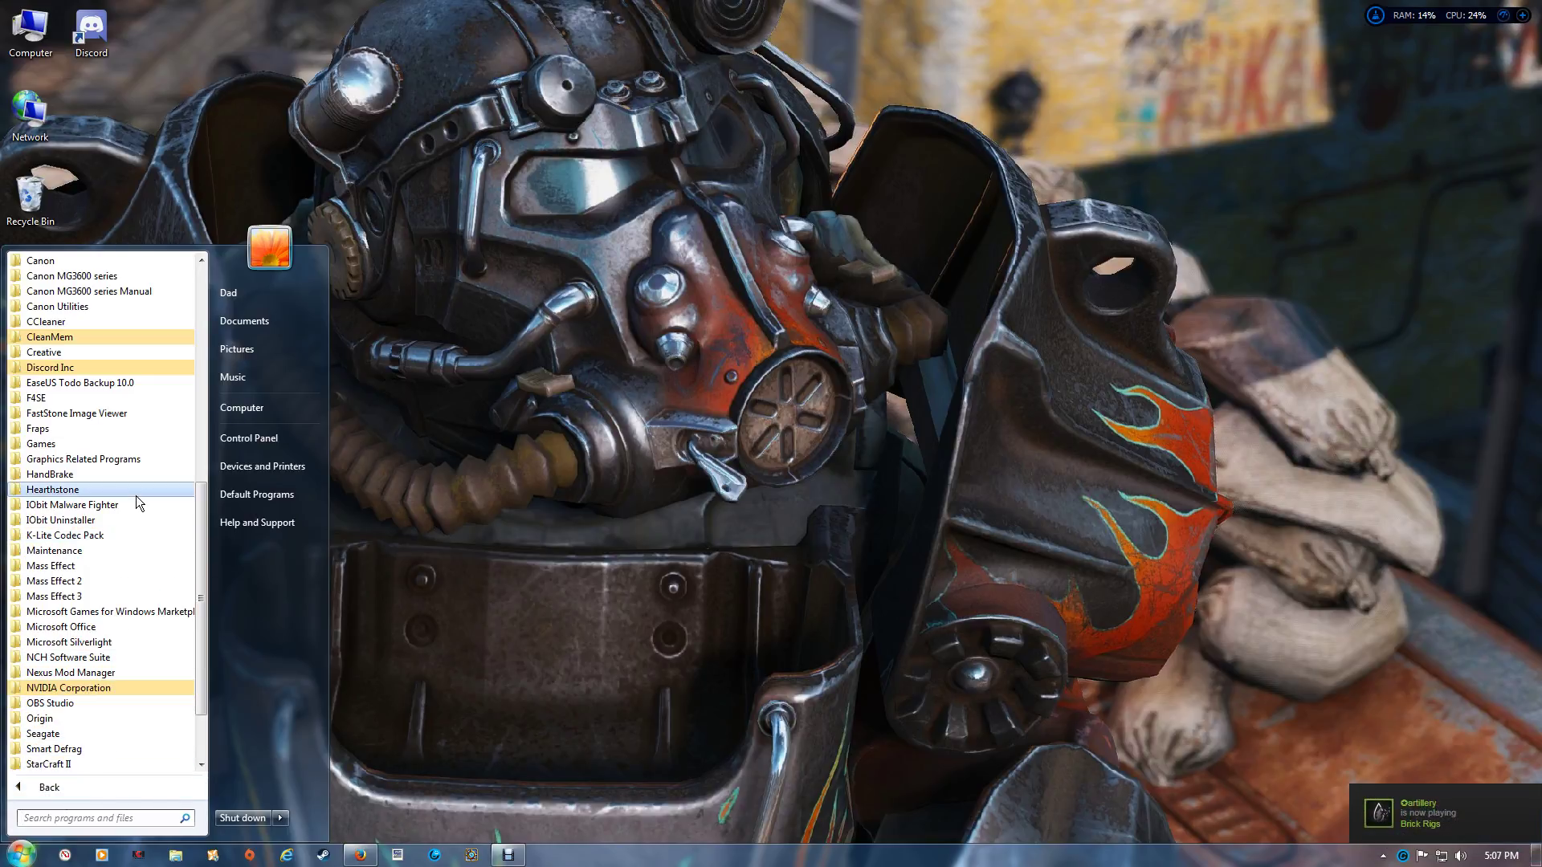
click(79, 337)
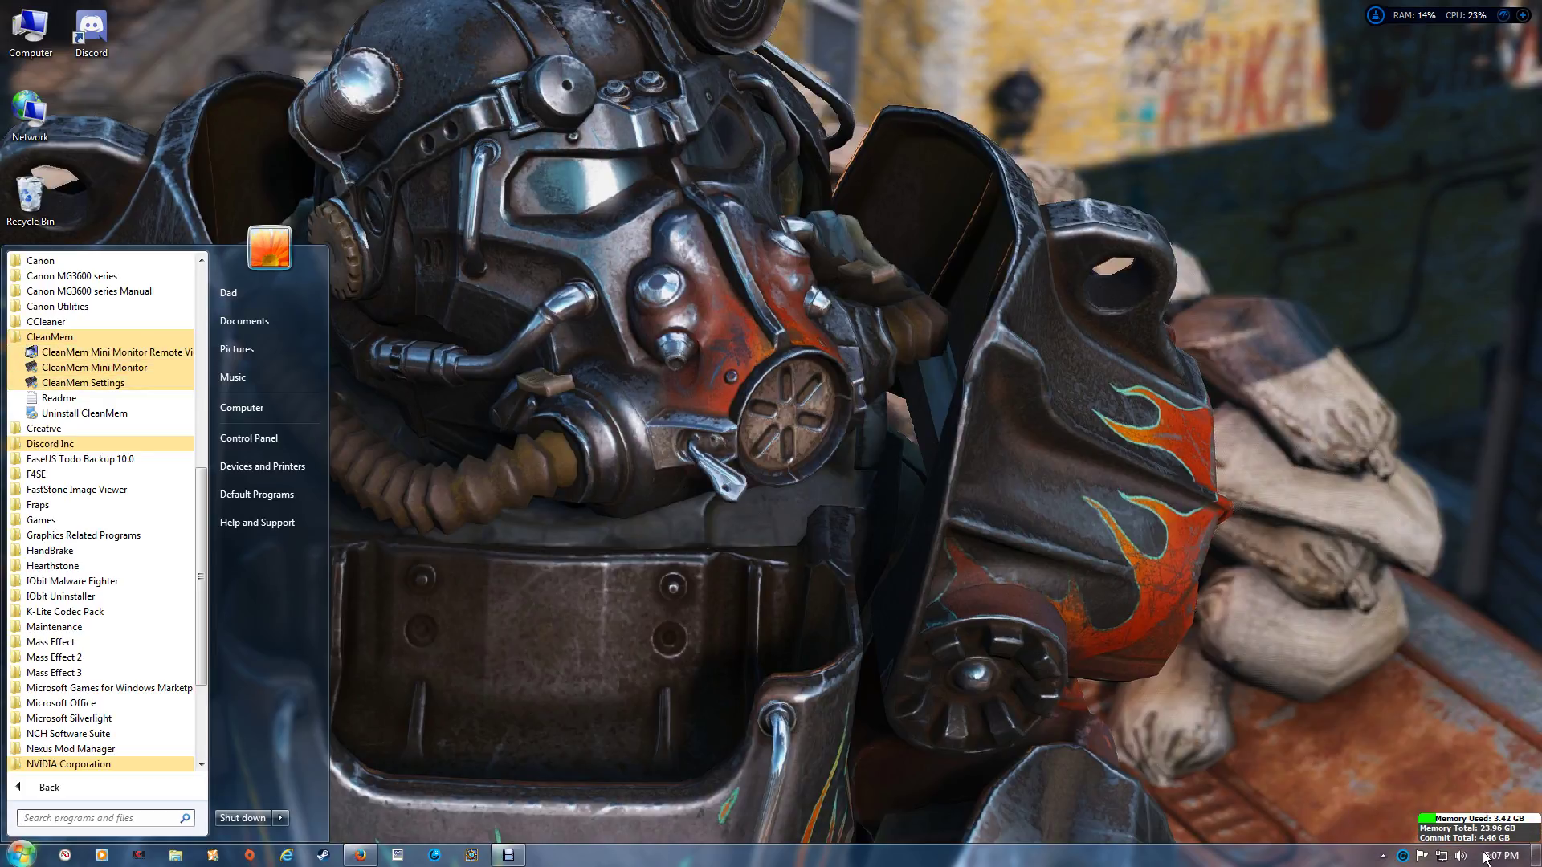
click(1380, 856)
Bring up CleanMem Mini Monitor from the hidden system tray icons
click(1379, 858)
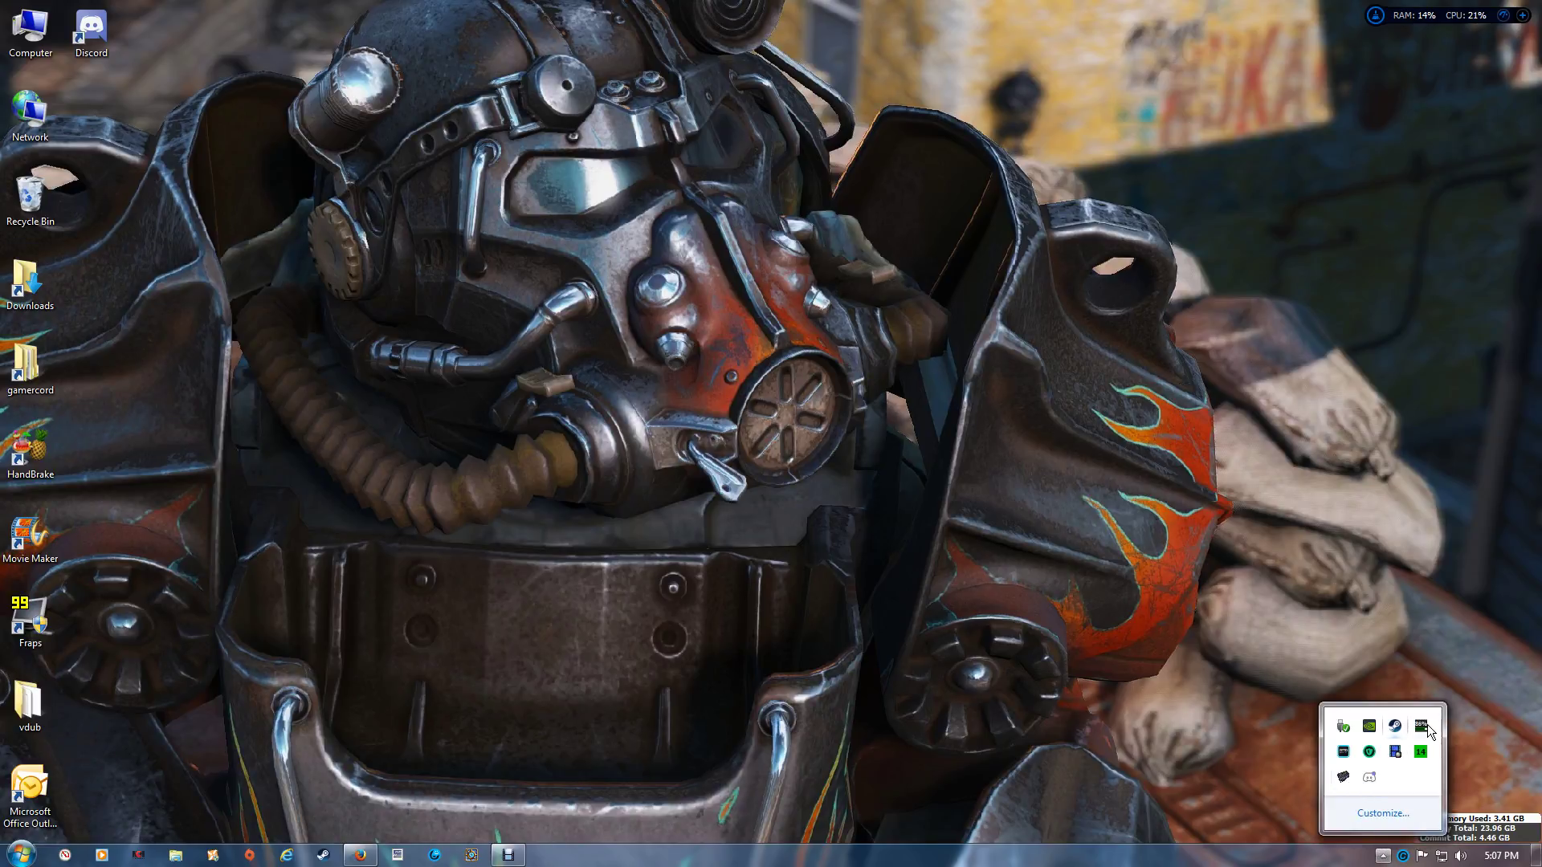
click(1343, 777)
mouse_move(1426, 756)
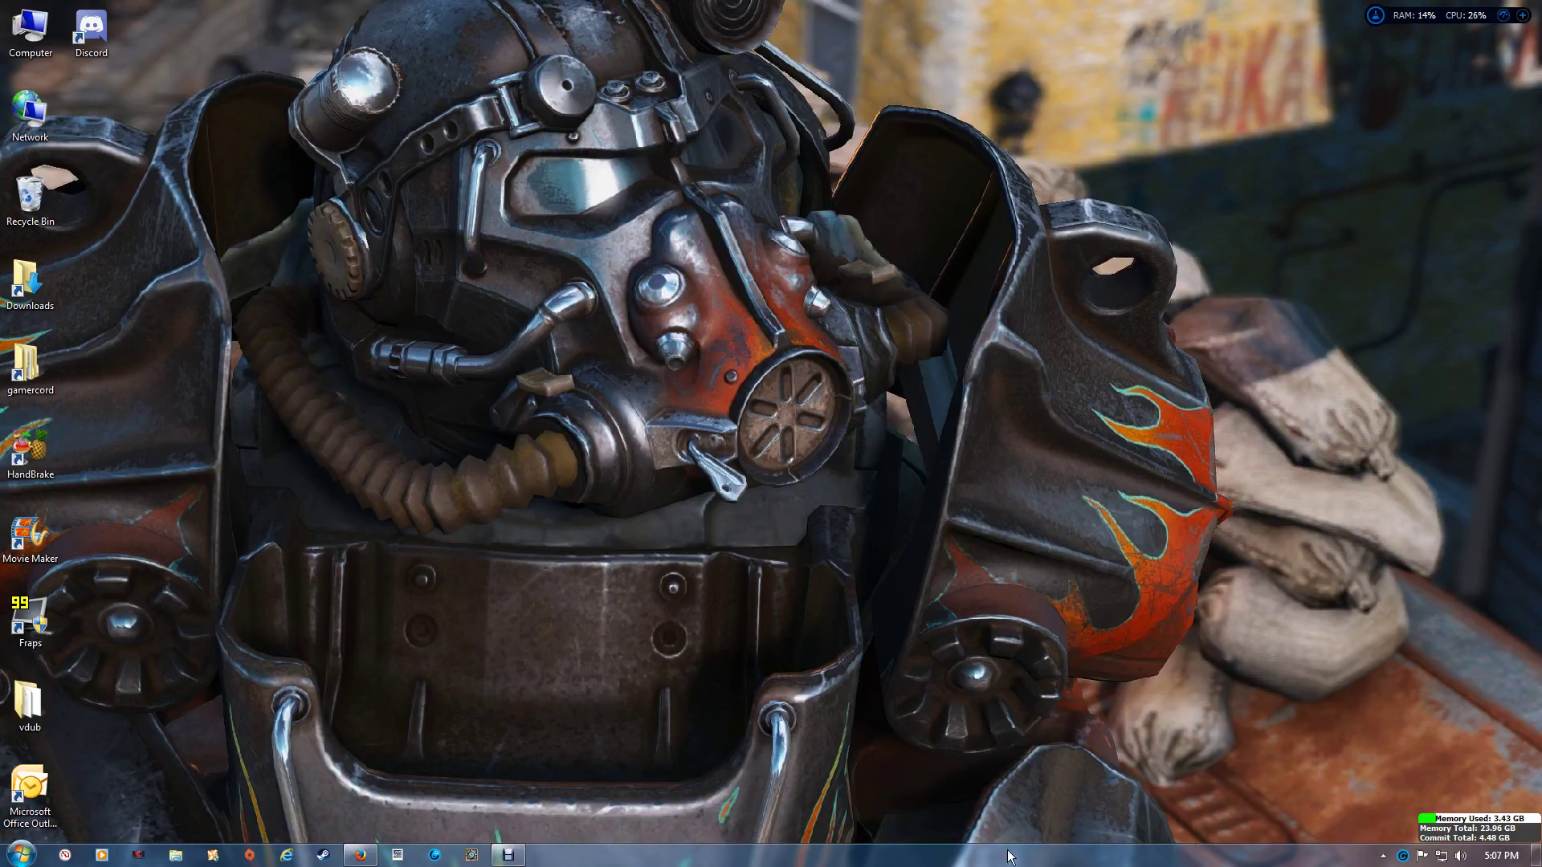
click(1383, 856)
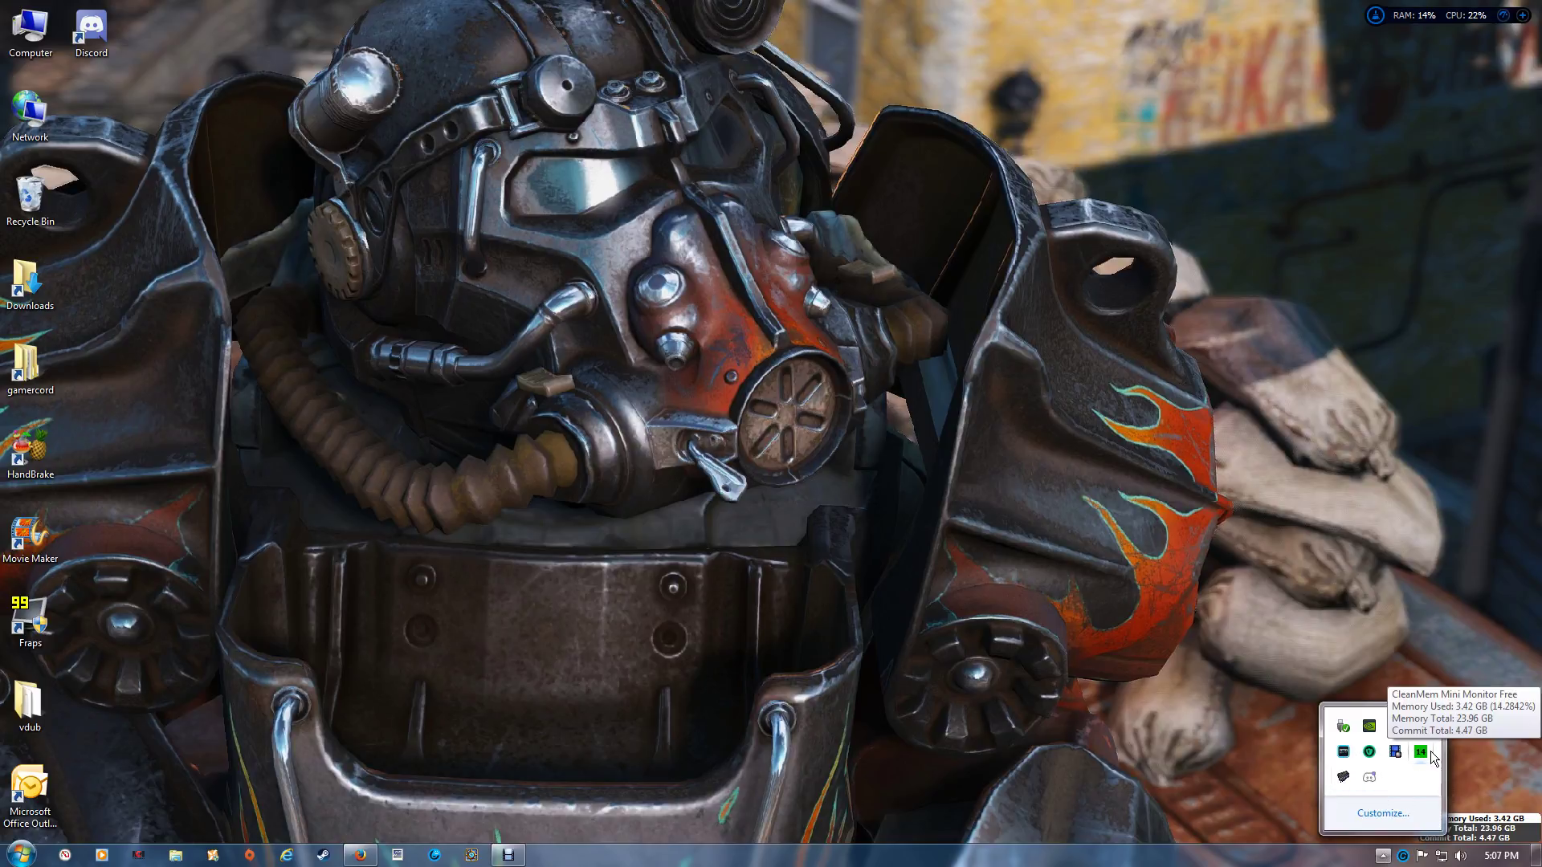
Show the CleanMem Mini Monitor window on its Advanced Monitor tab, closing the Start menu
click(1341, 779)
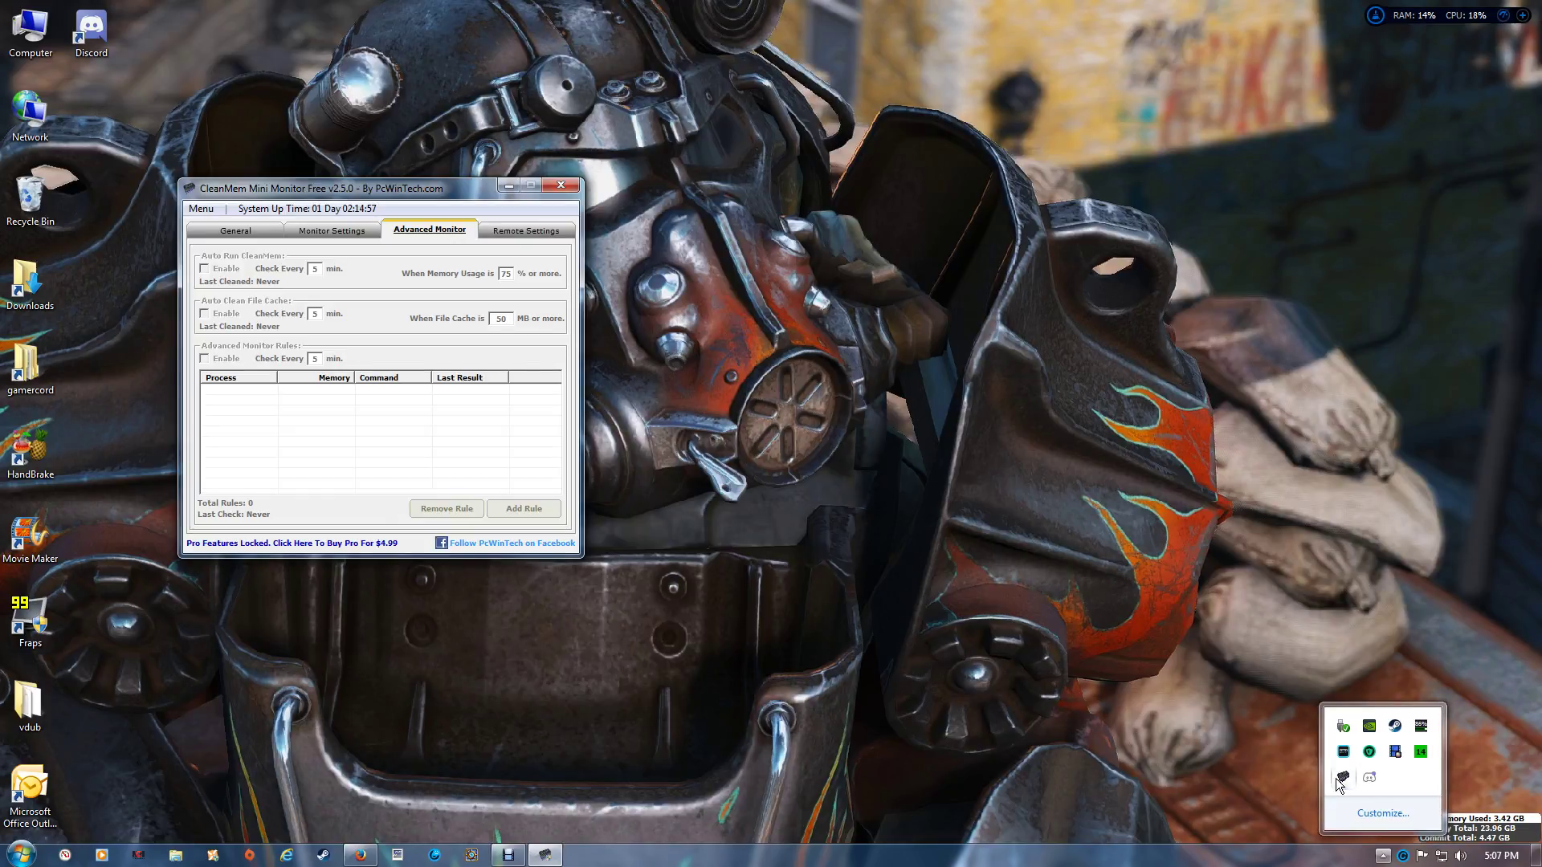
click(19, 854)
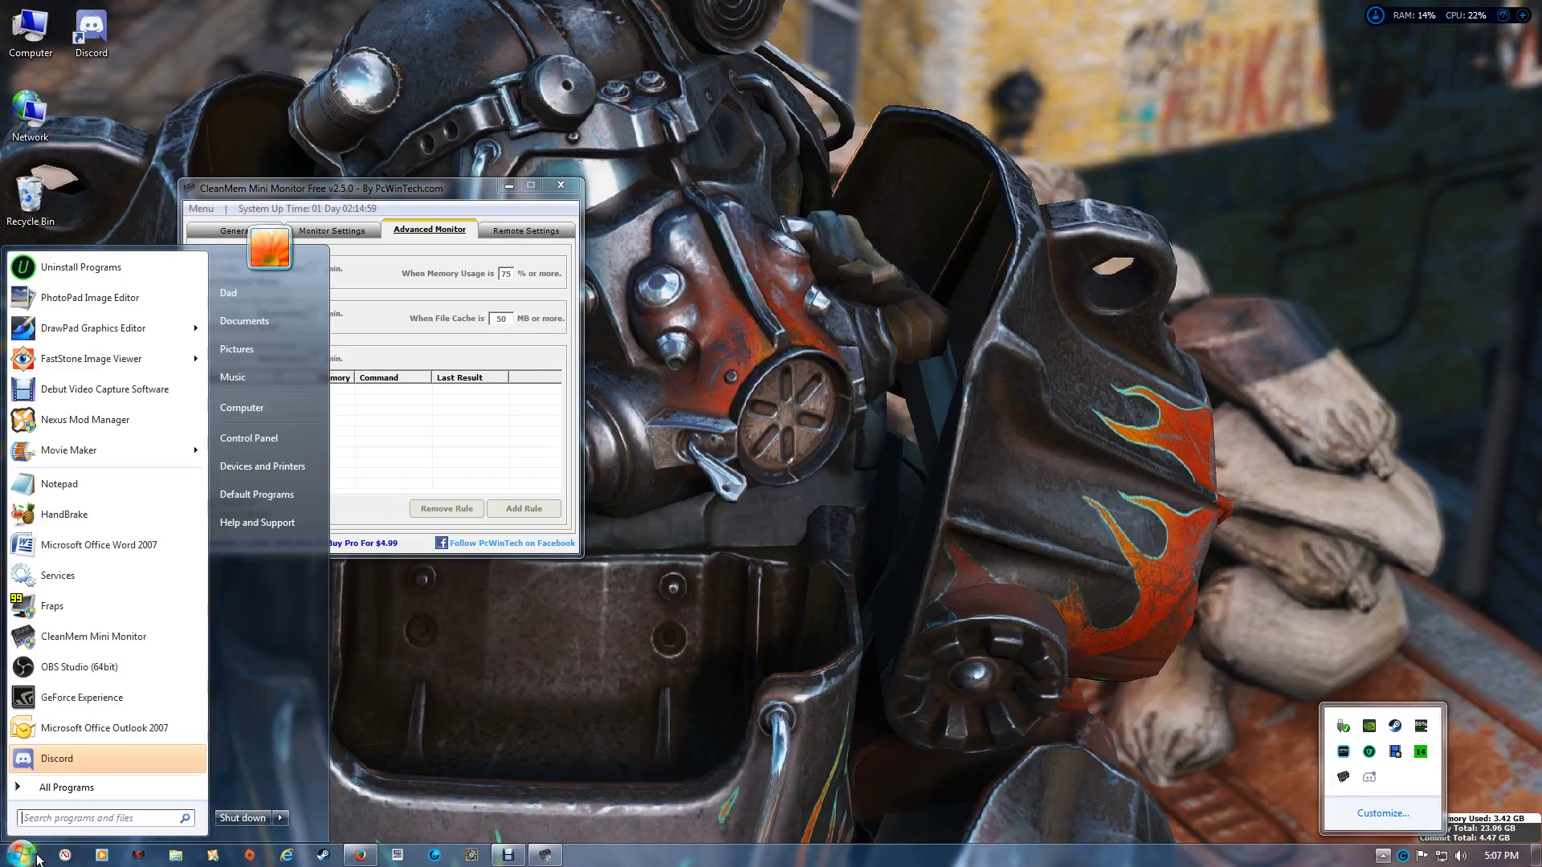
click(40, 783)
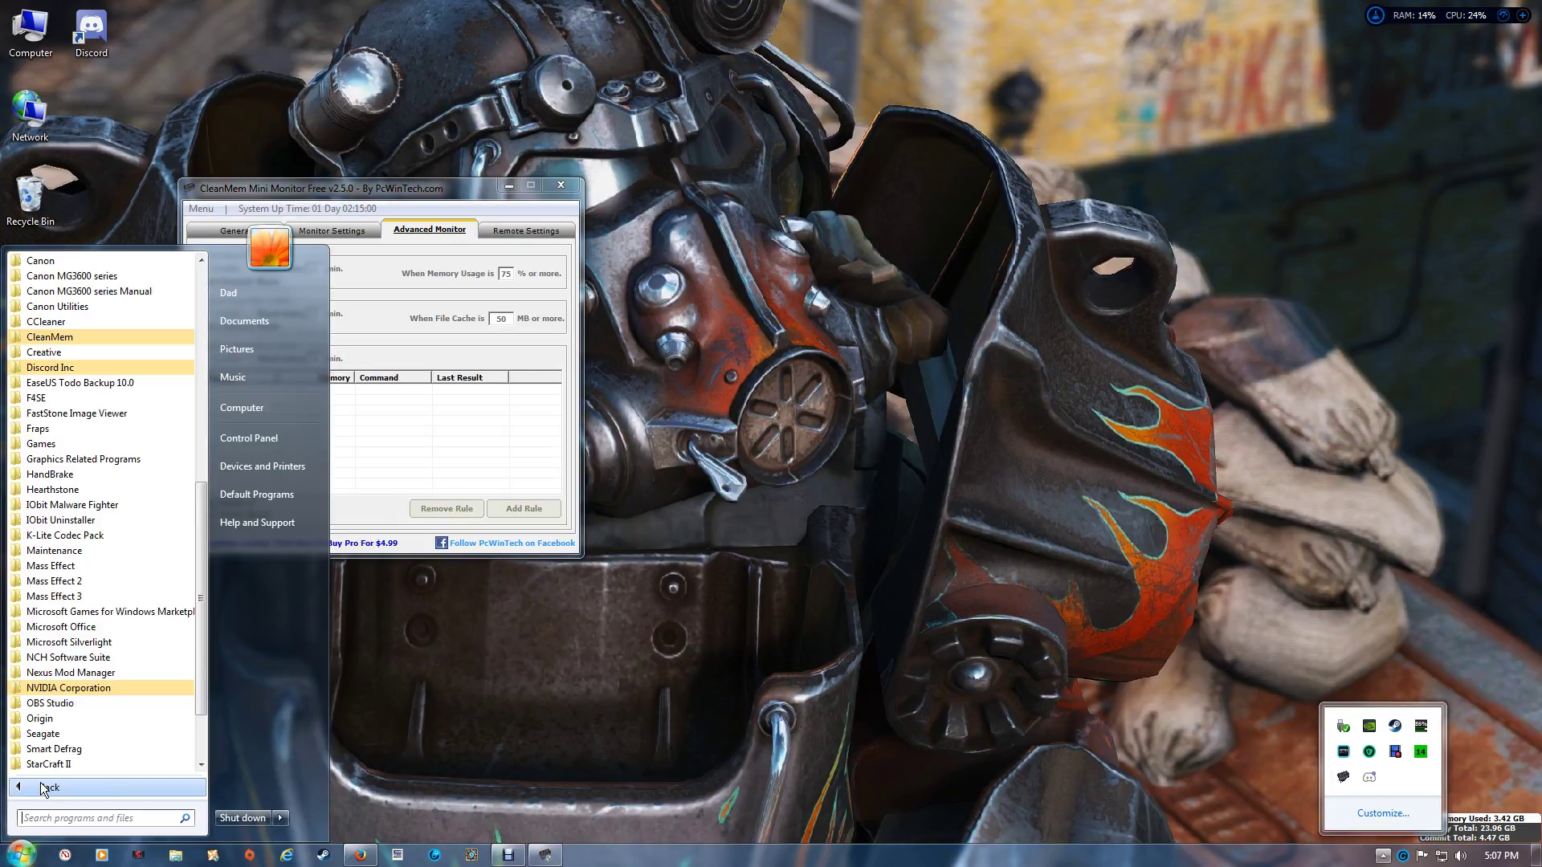
click(519, 668)
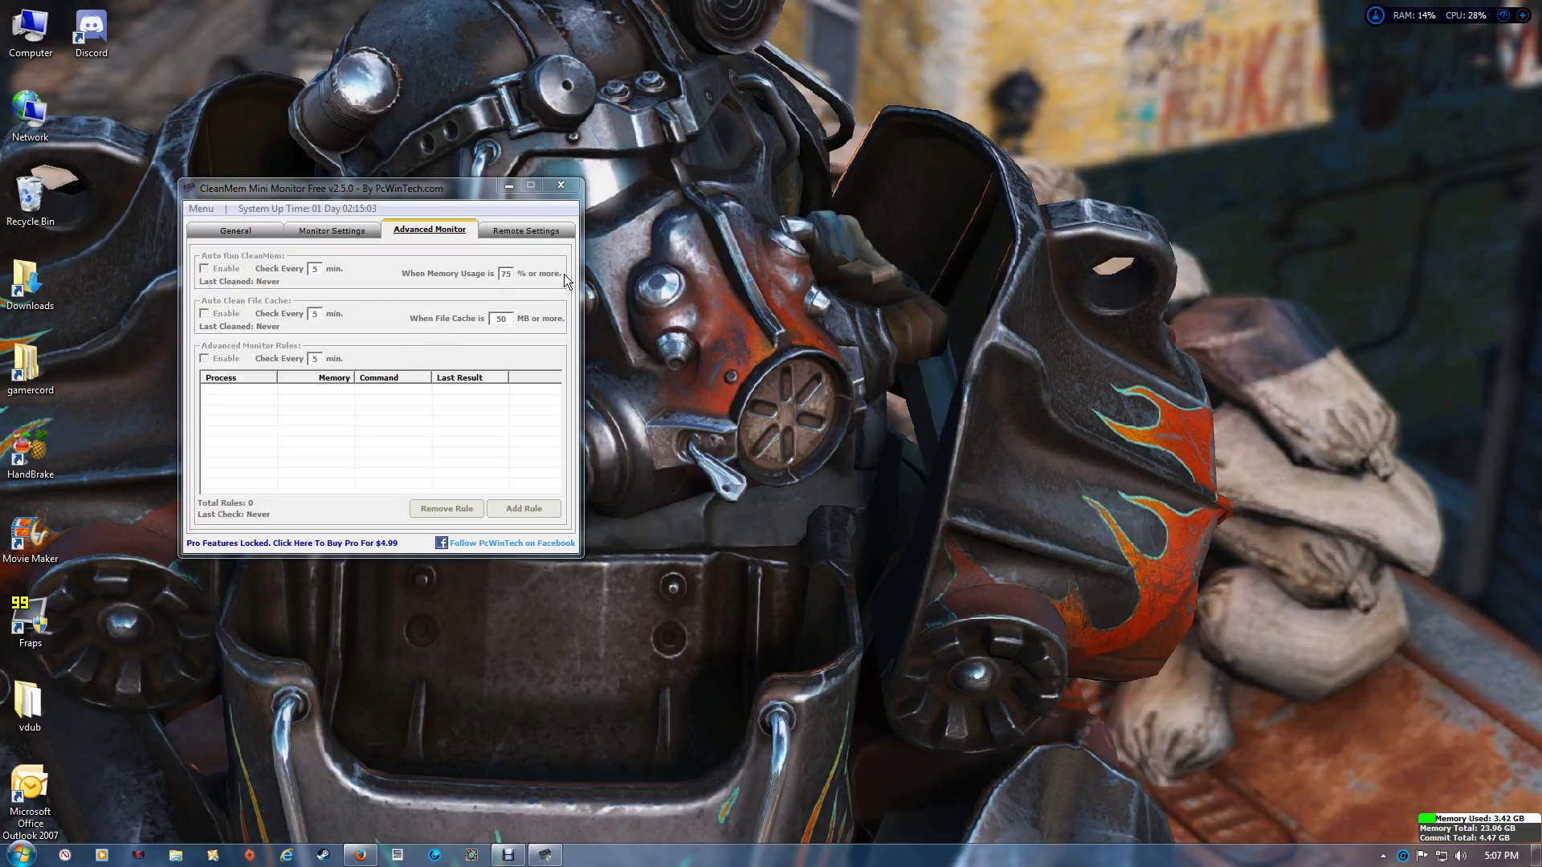
Display CleanMem's main Menu with the settings wizard option
click(202, 211)
click(202, 210)
click(202, 211)
click(203, 210)
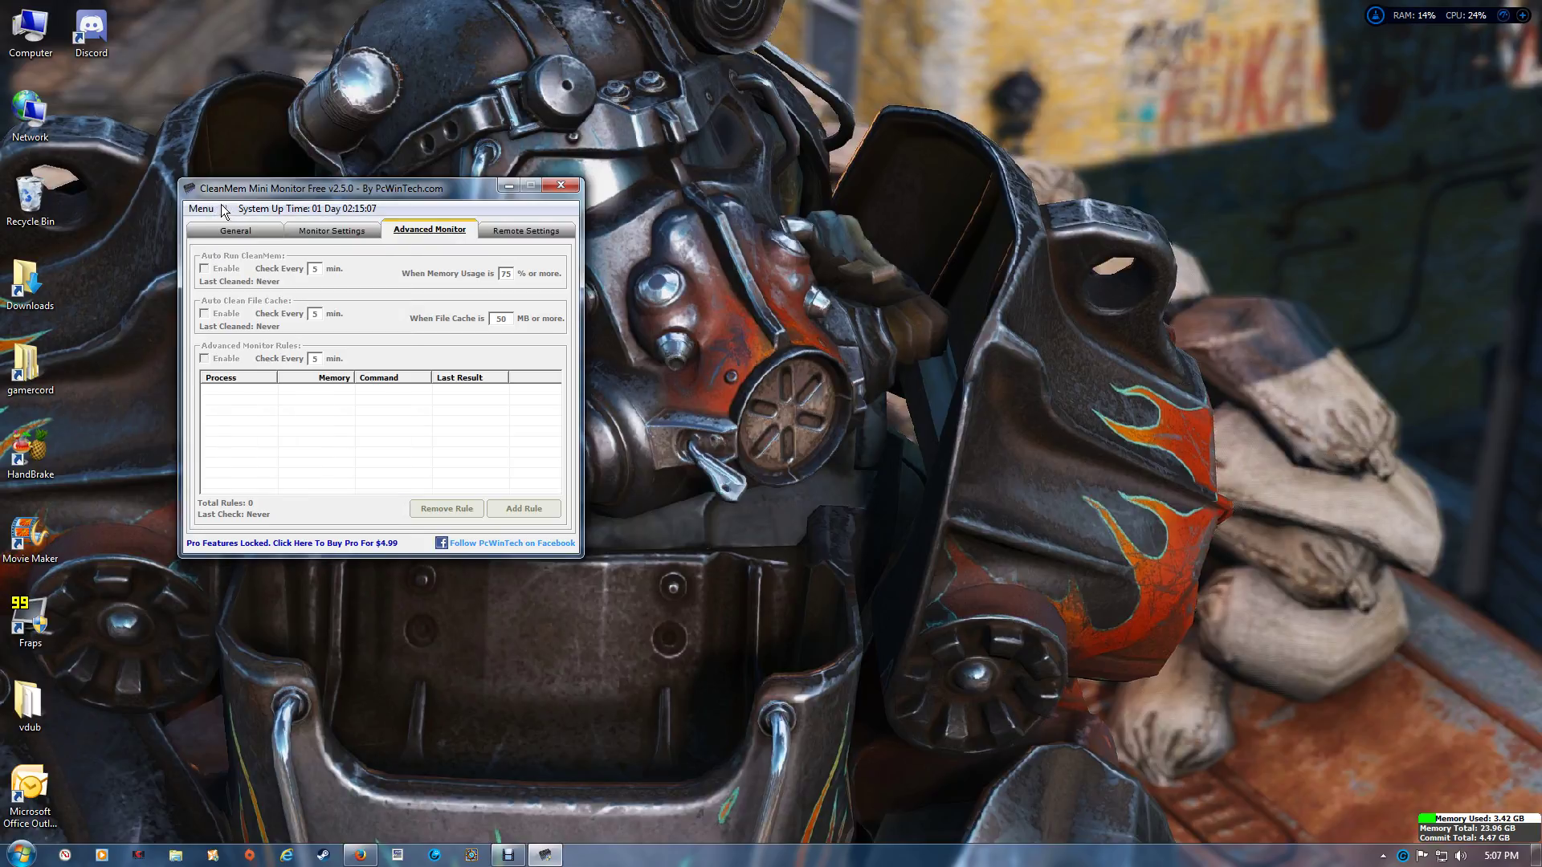
click(202, 210)
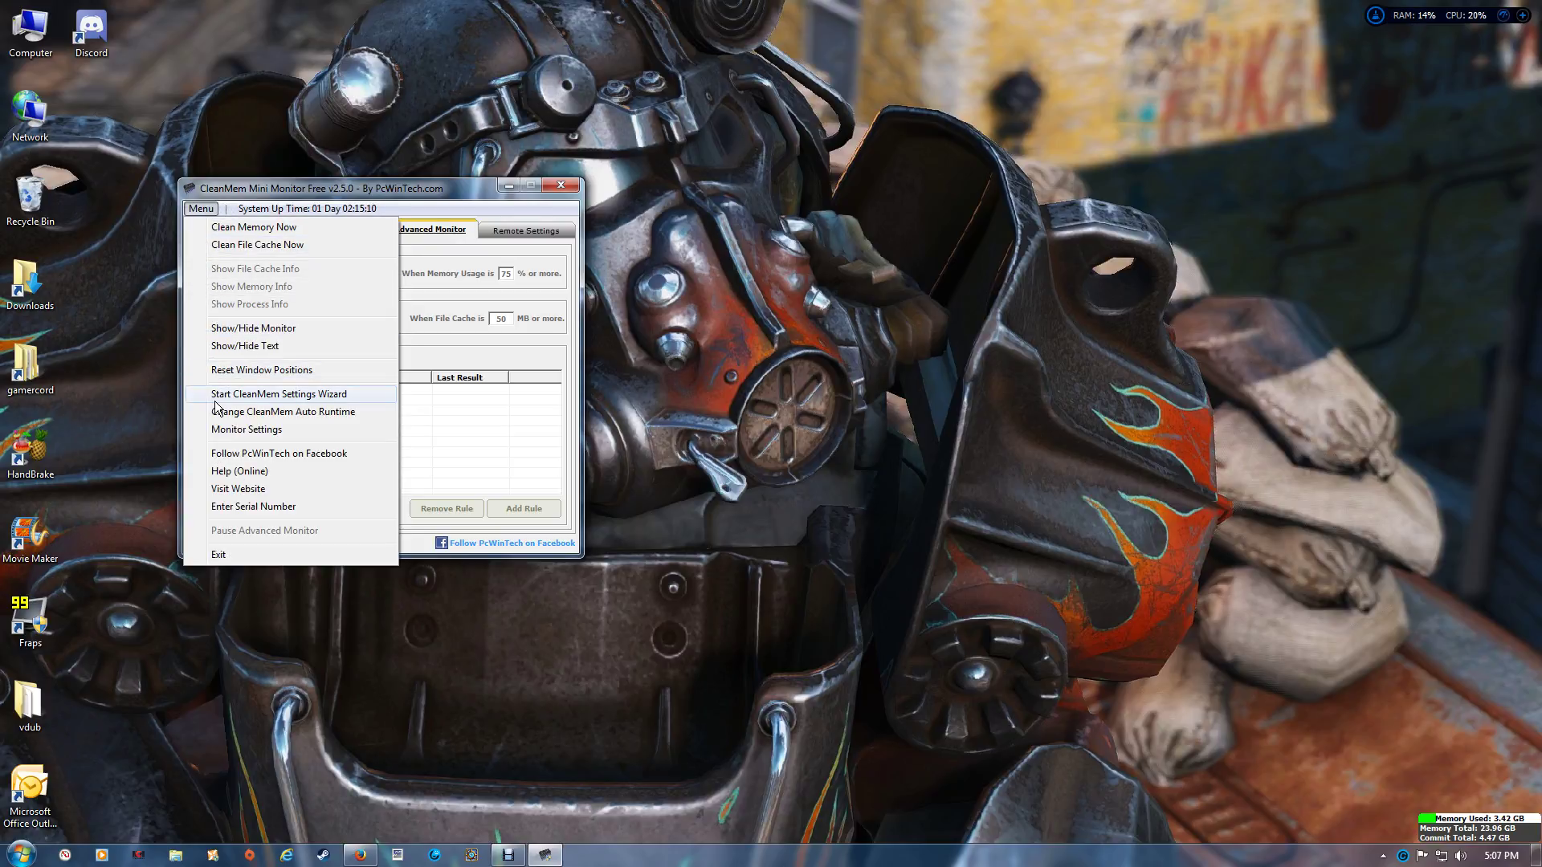
Run the CleanMem Settings Wizard, keeping file cache clearing and logging disabled, and choose Only List mode
click(353, 397)
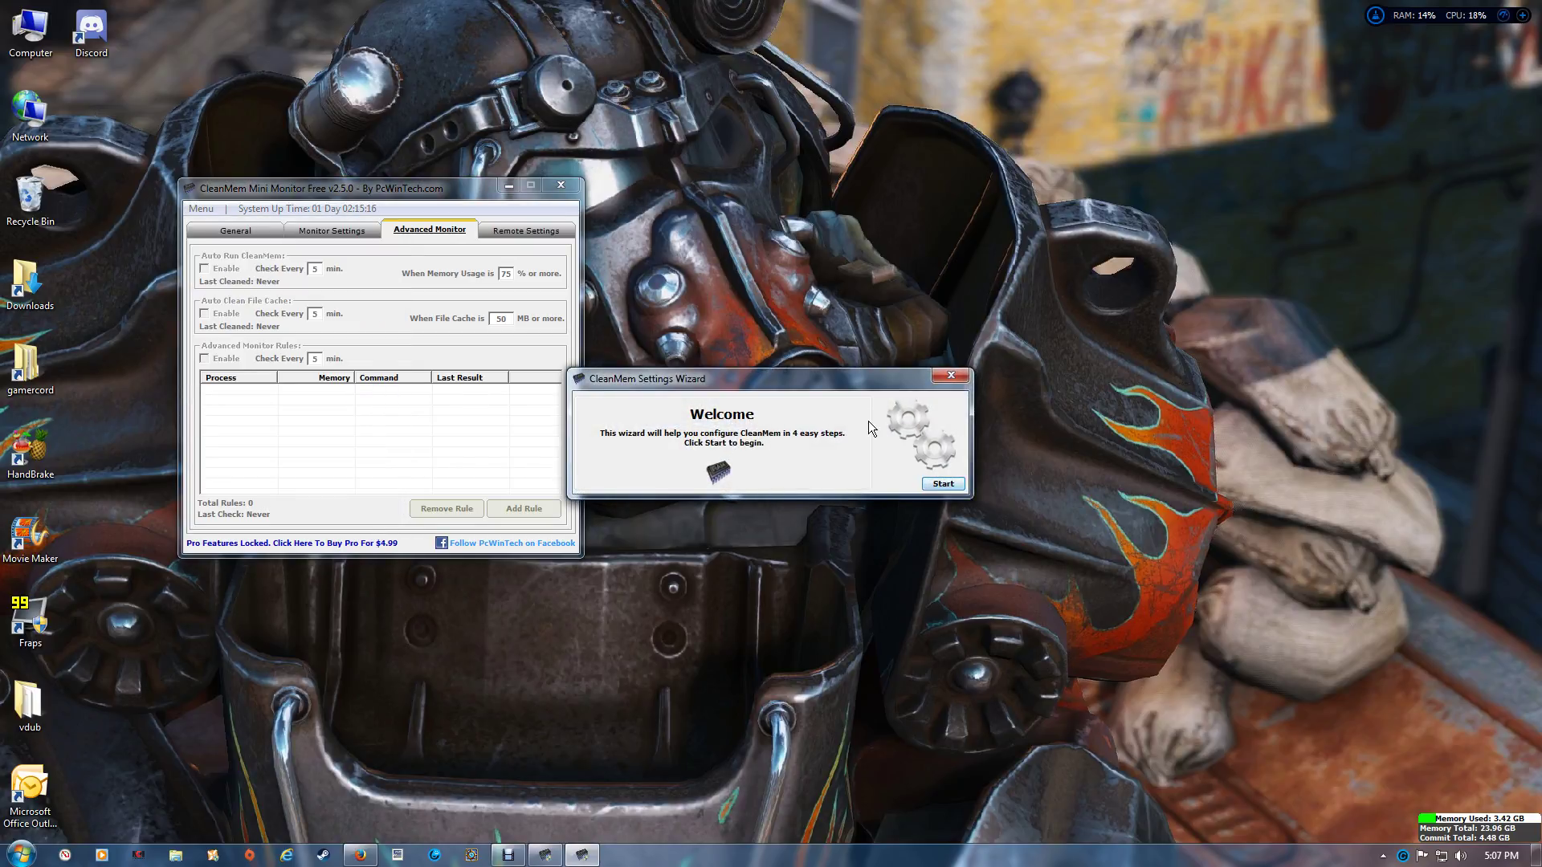
click(933, 481)
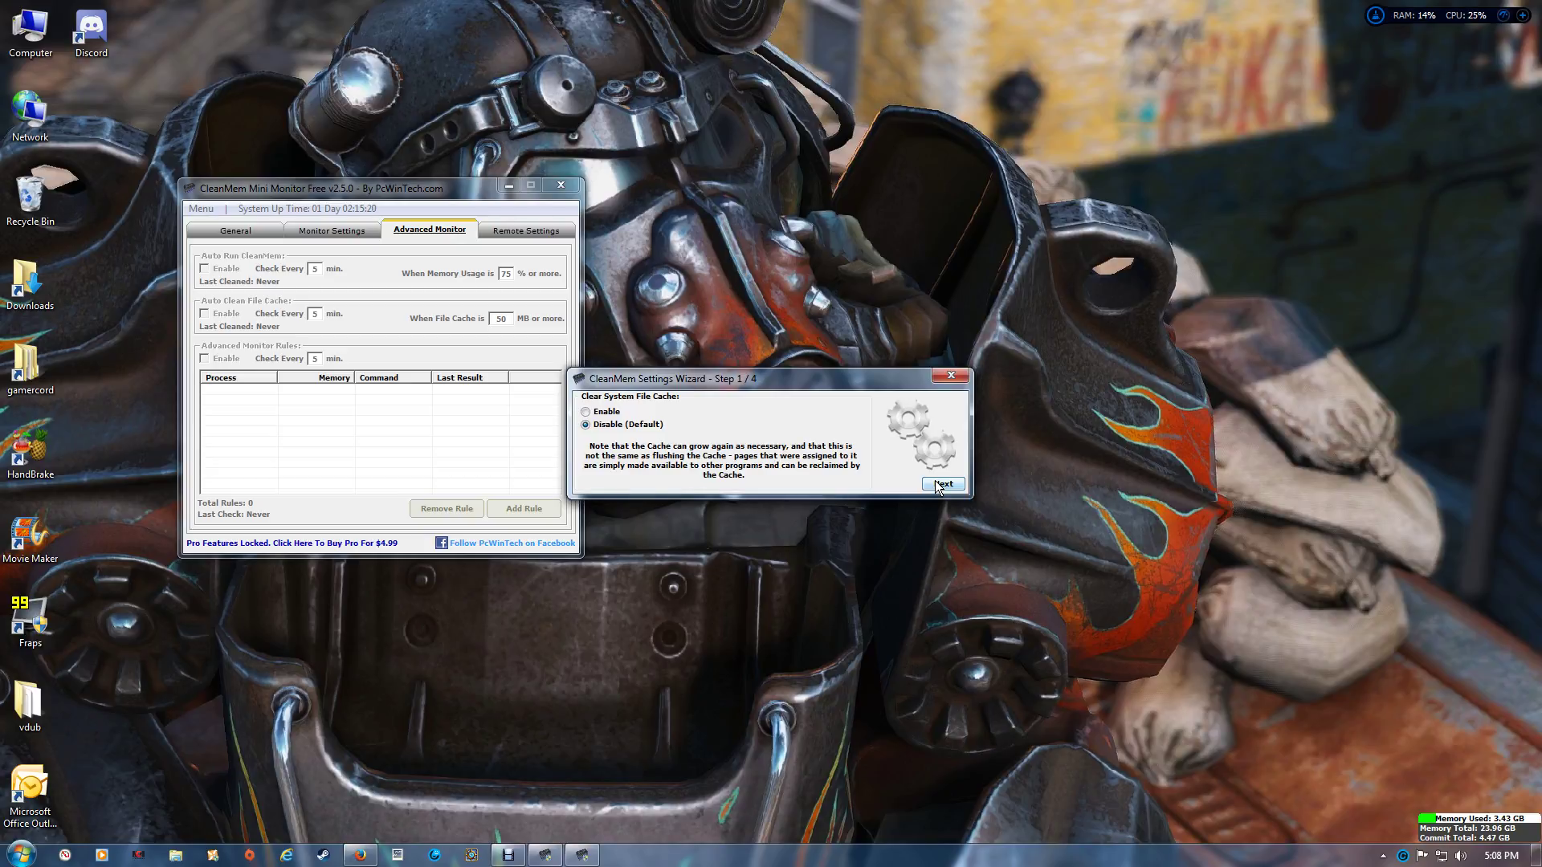
click(938, 485)
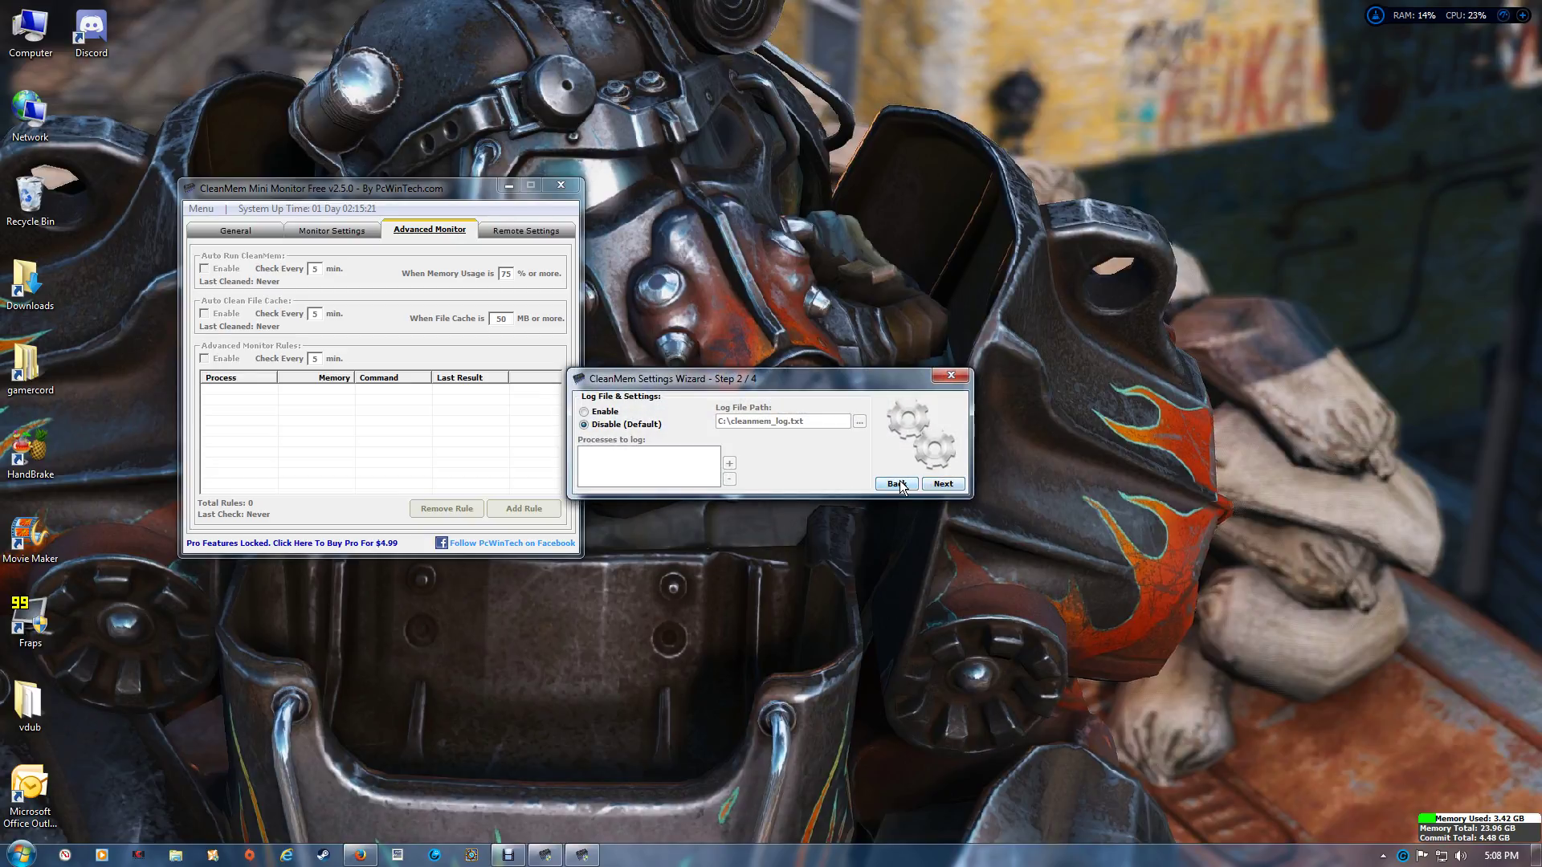
click(944, 484)
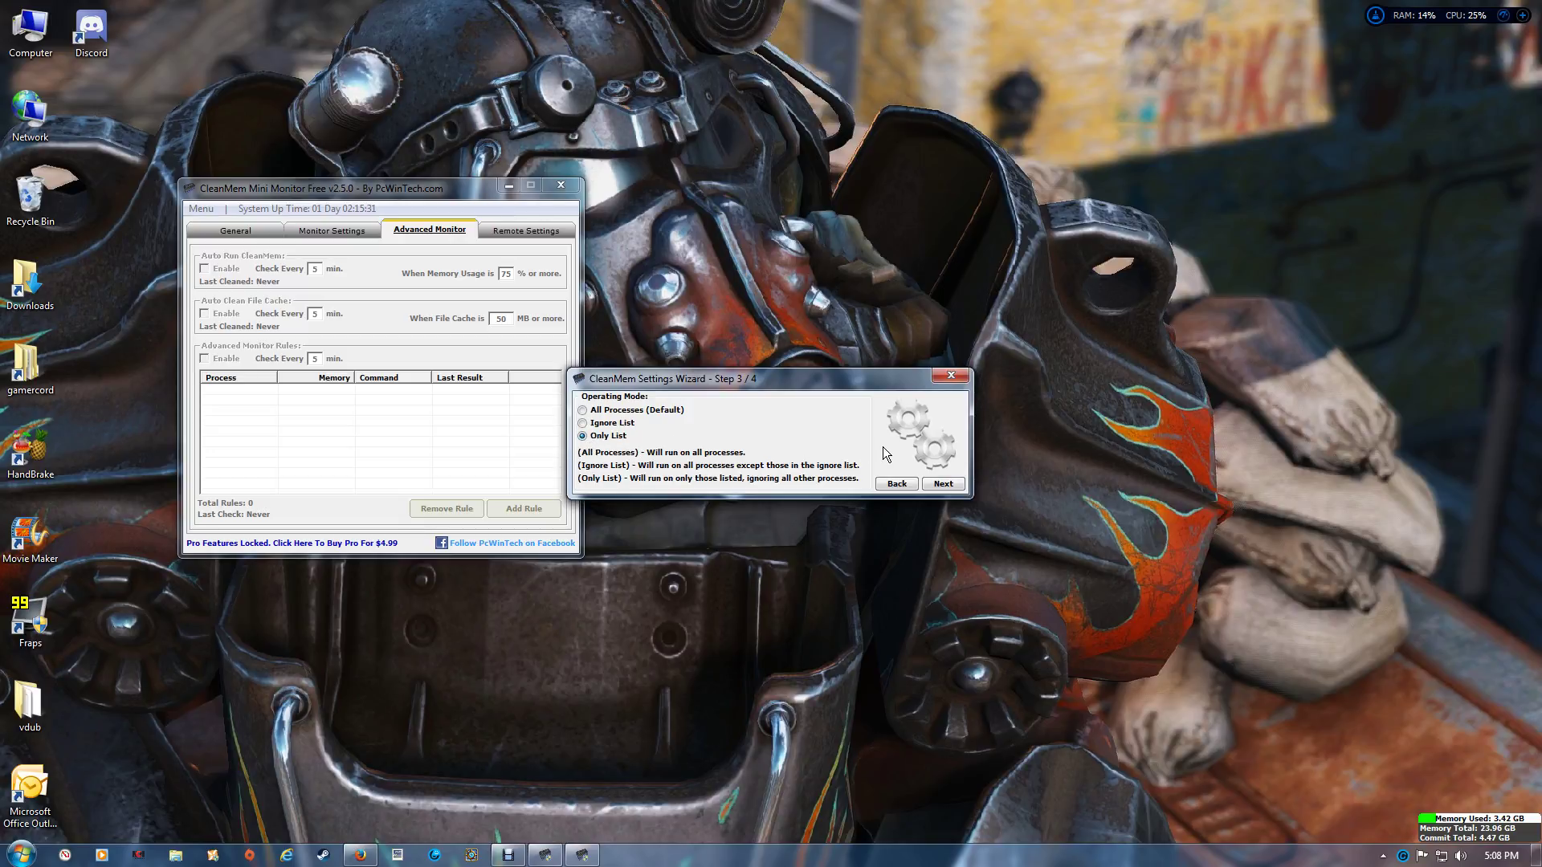
click(931, 484)
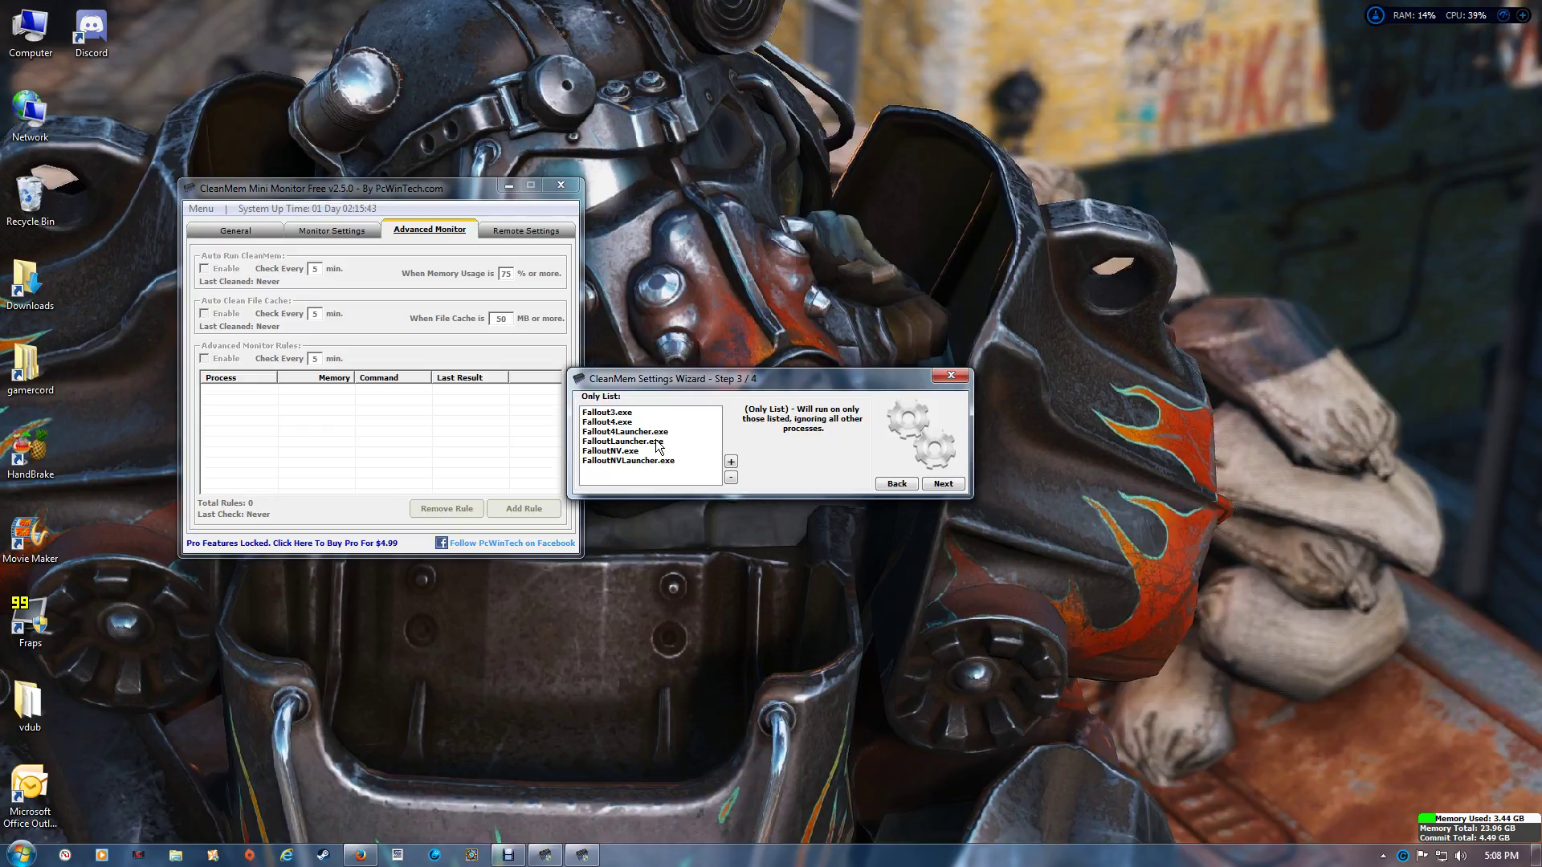
Open the Fallout 4 install folder via Steam's Properties > Local Files > Browse Local Files
click(359, 856)
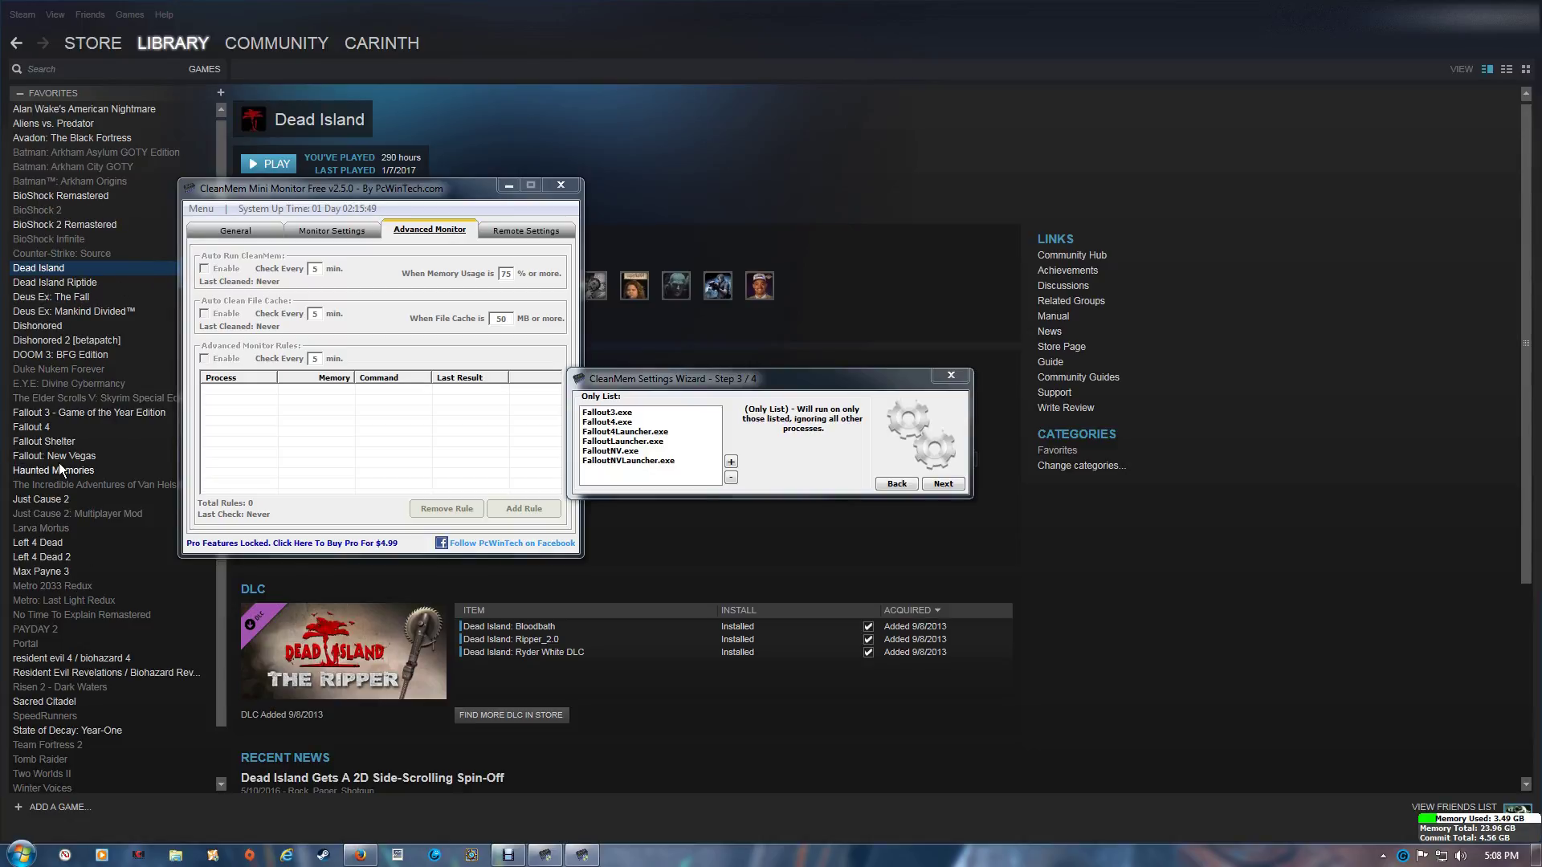
click(62, 426)
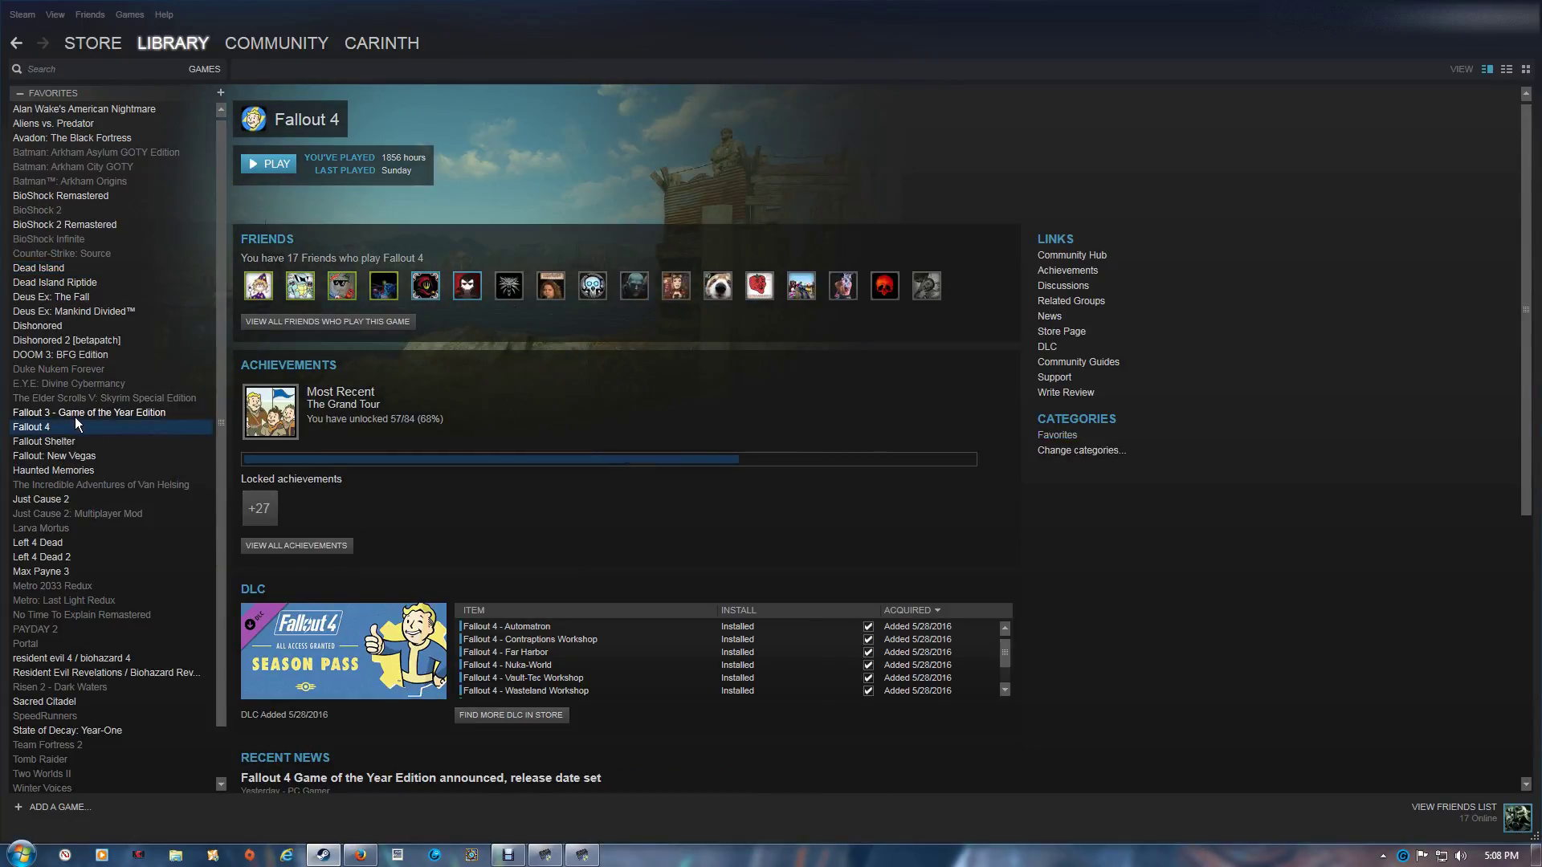
right_click(76, 427)
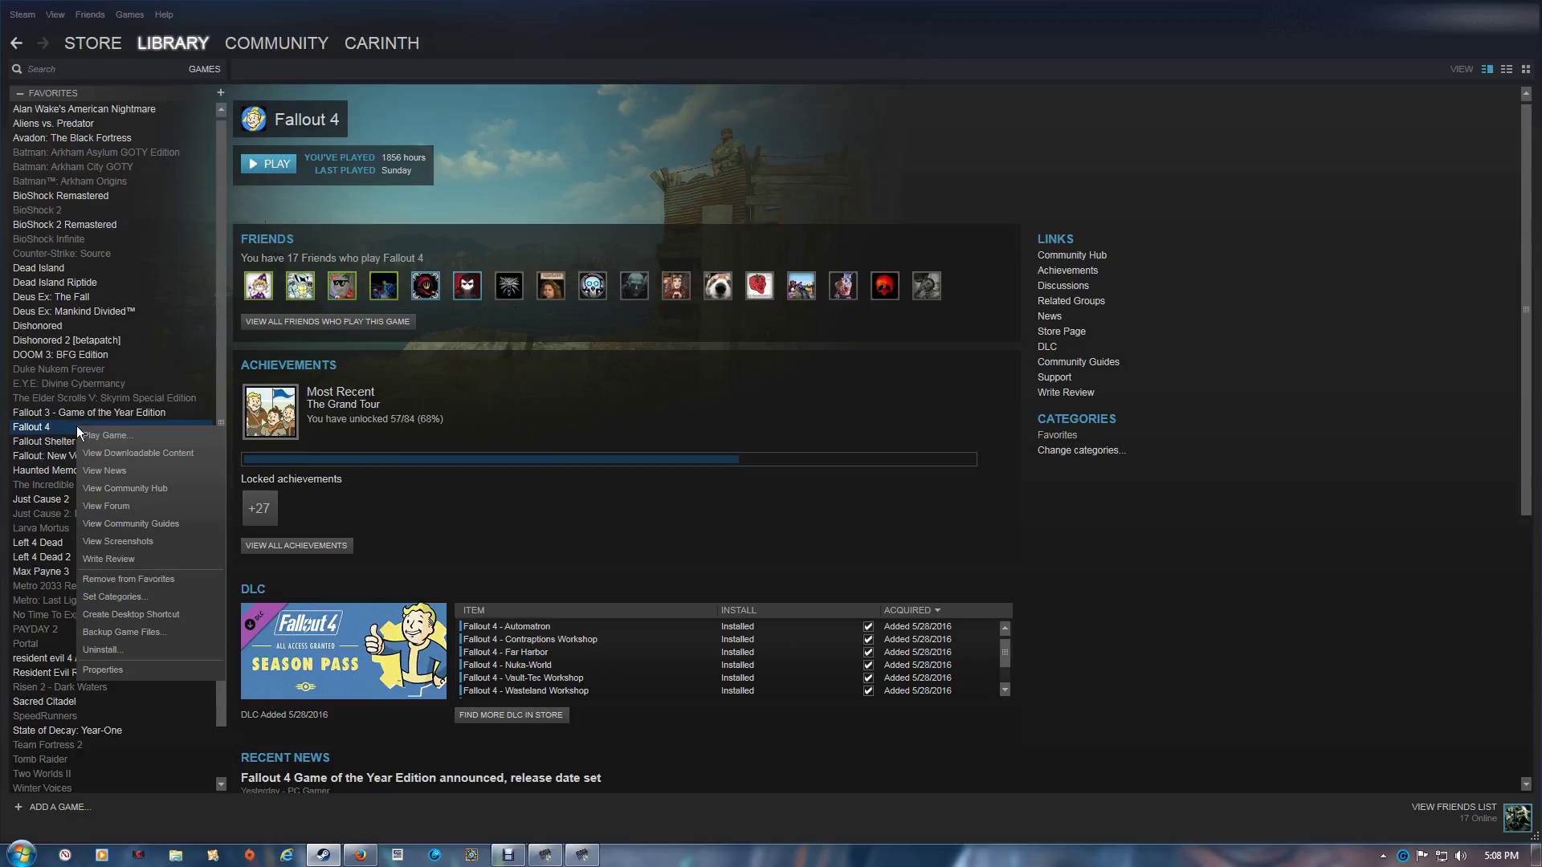
click(94, 665)
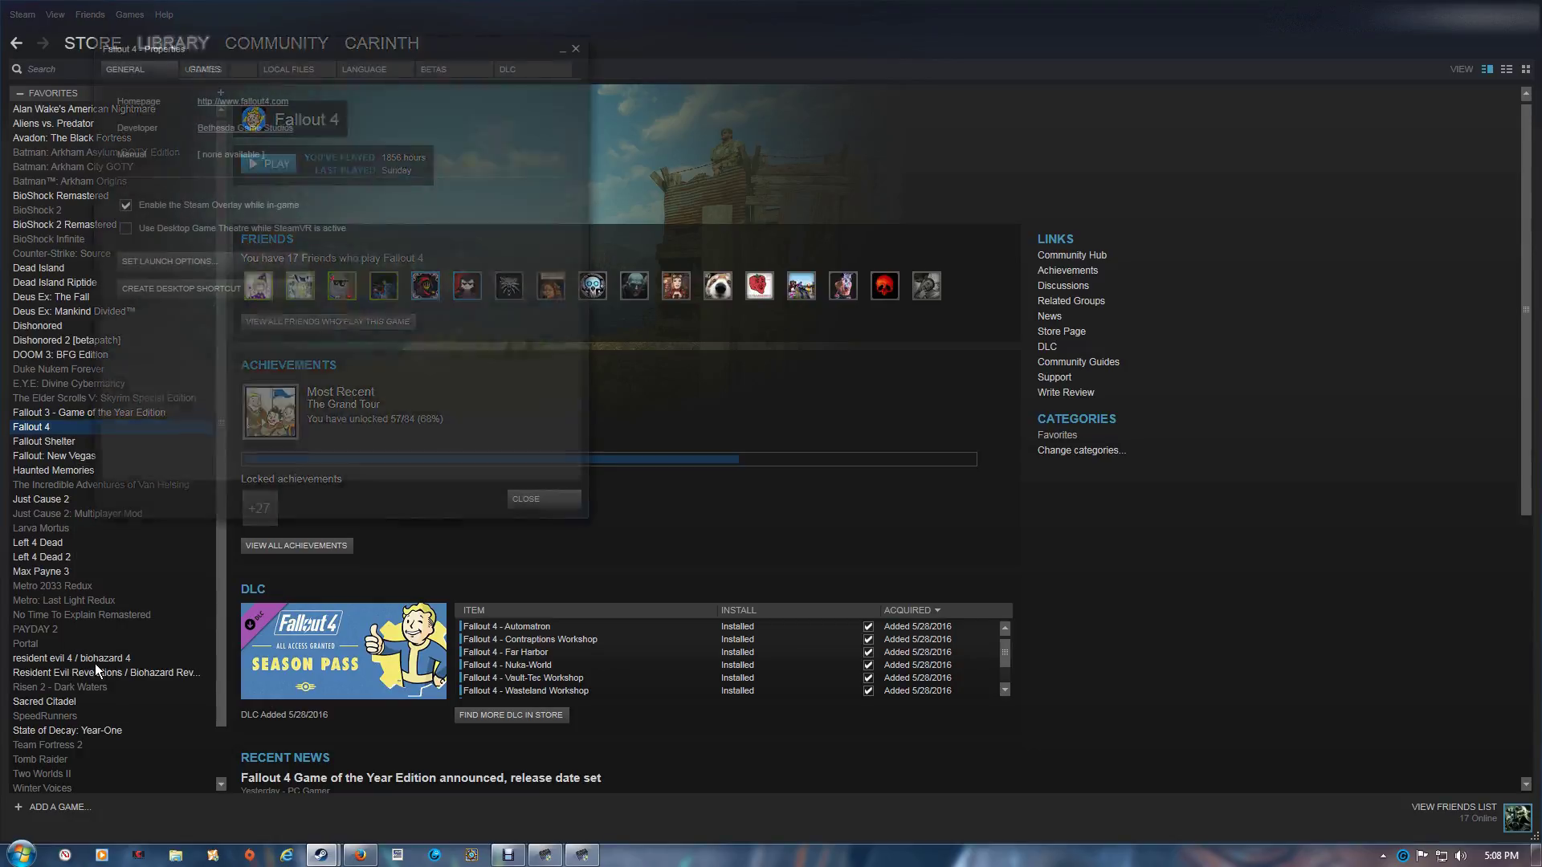
click(282, 74)
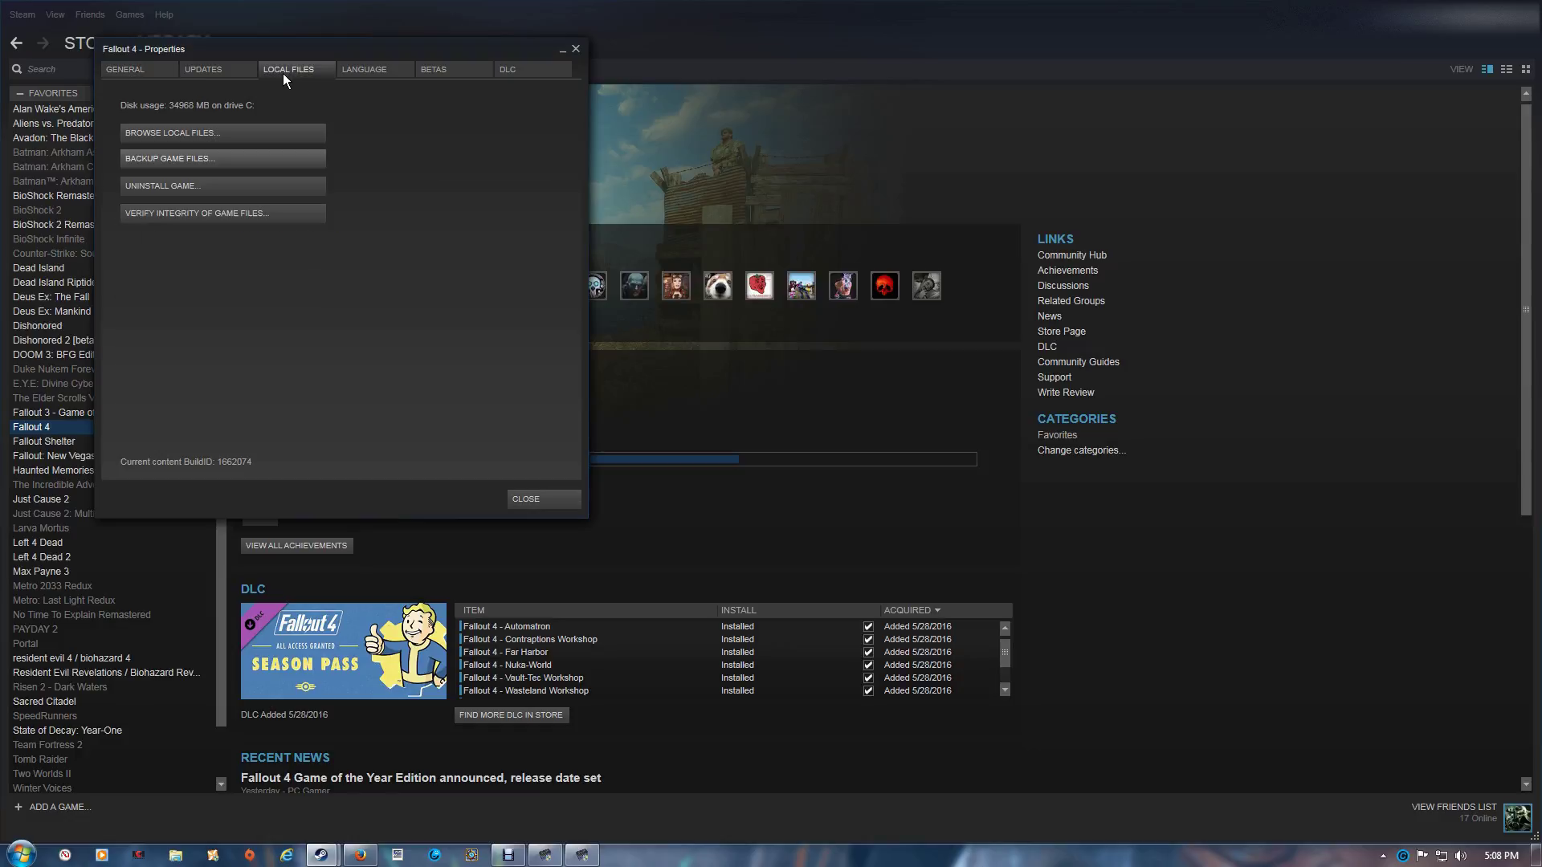
click(238, 131)
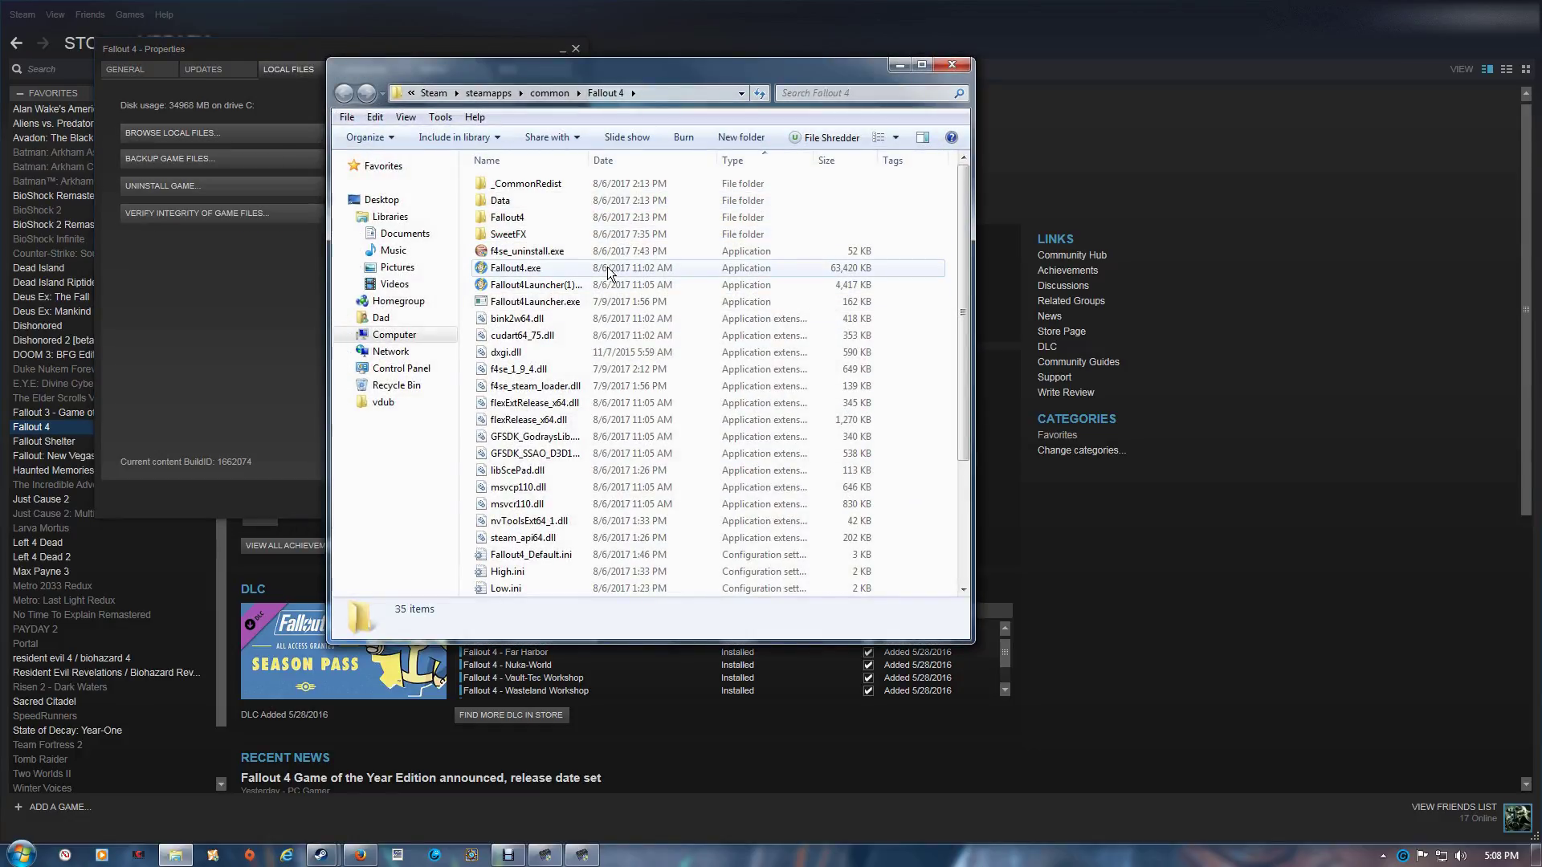
Copy the file name Fallout4.exe in Explorer and switch back to the CleanMem wizard
click(532, 269)
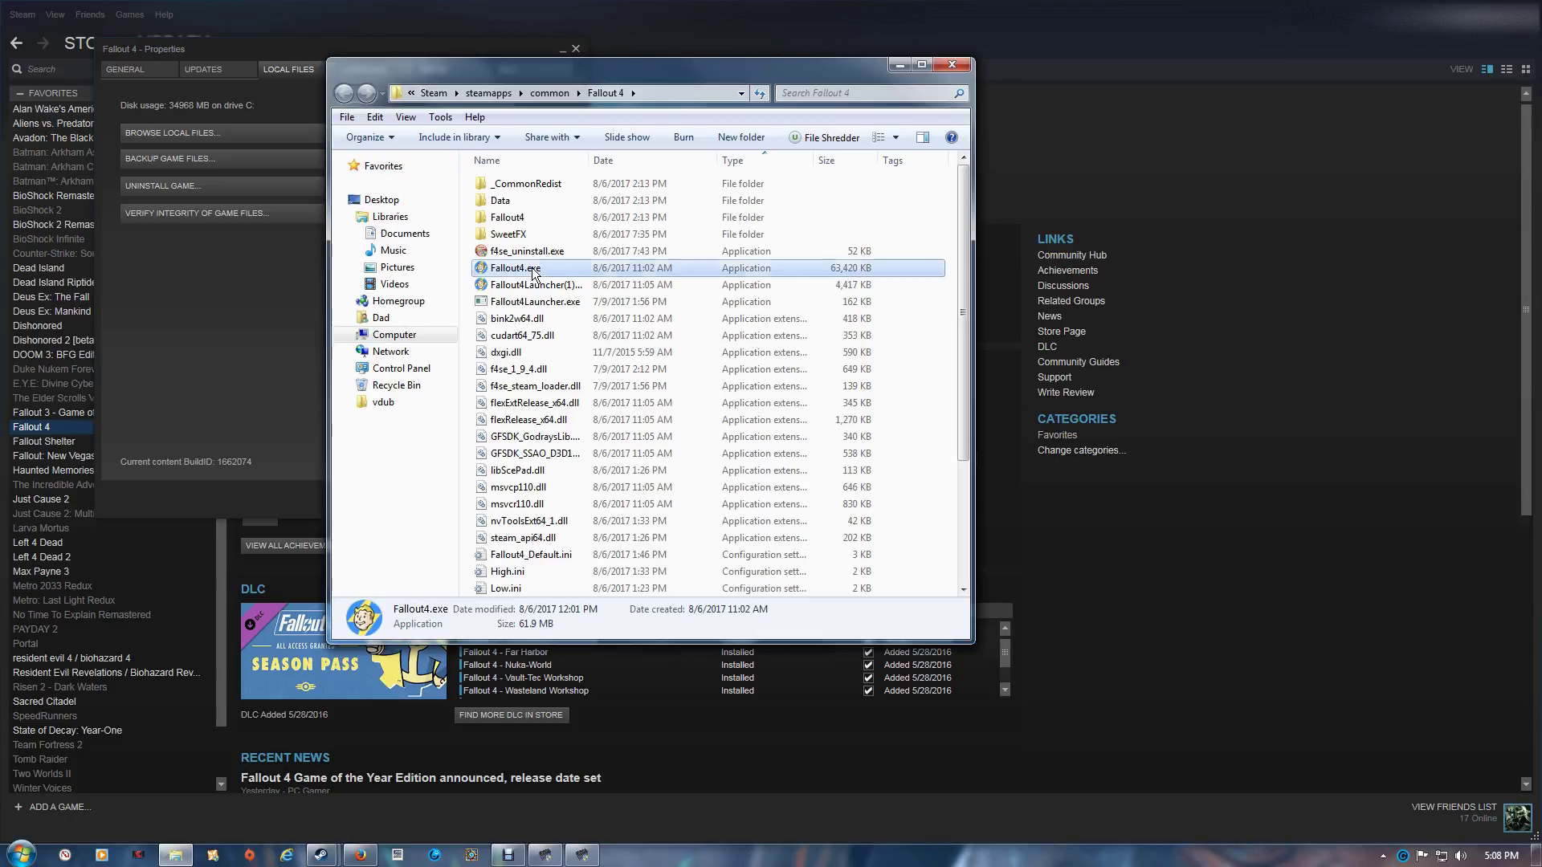
click(532, 271)
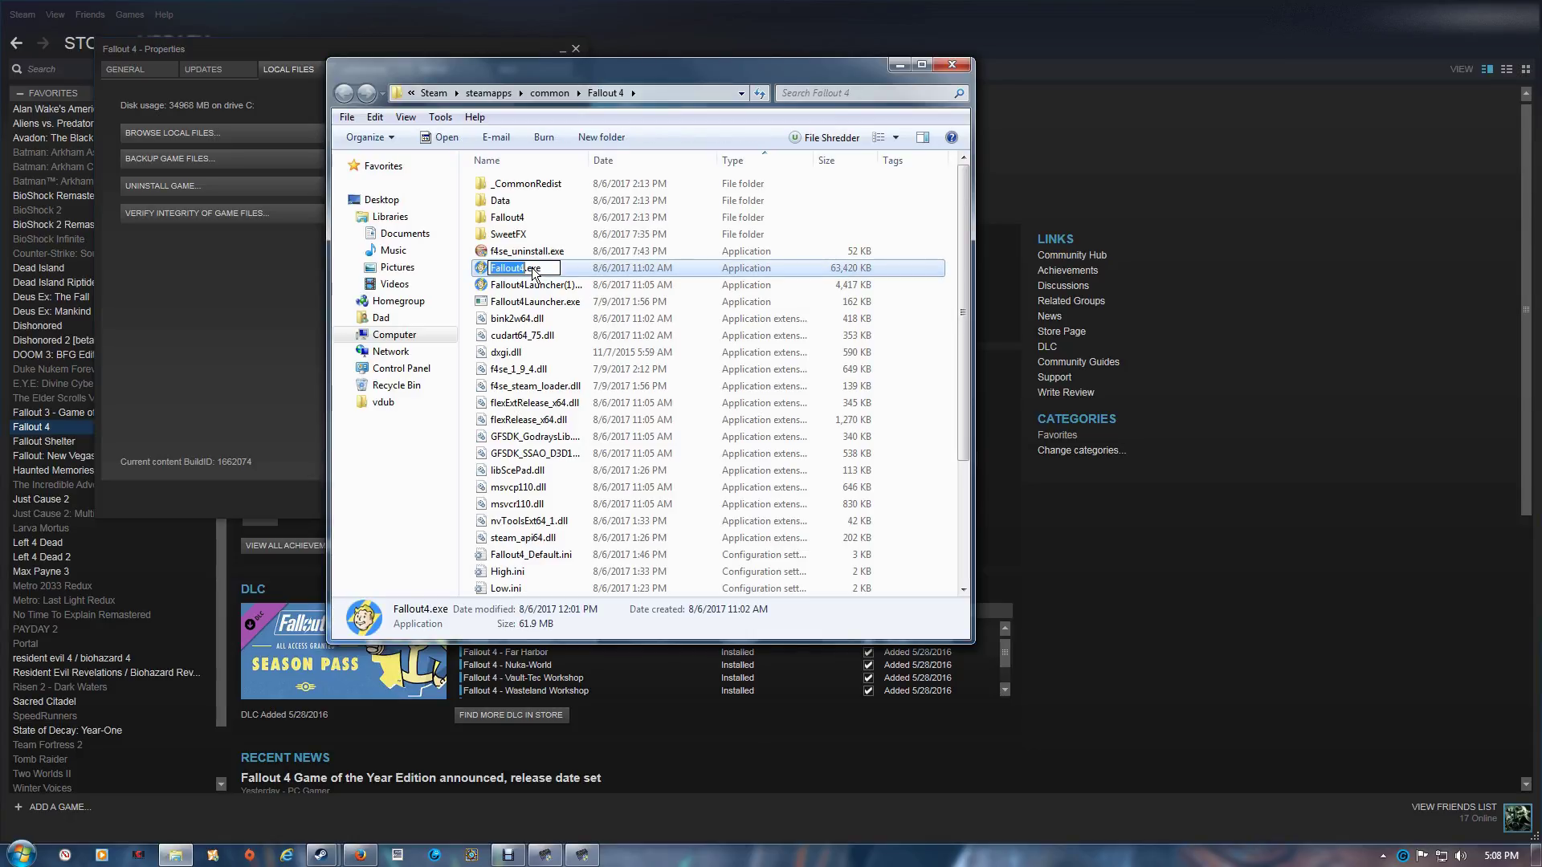
drag(545, 270, 494, 269)
right_click(497, 268)
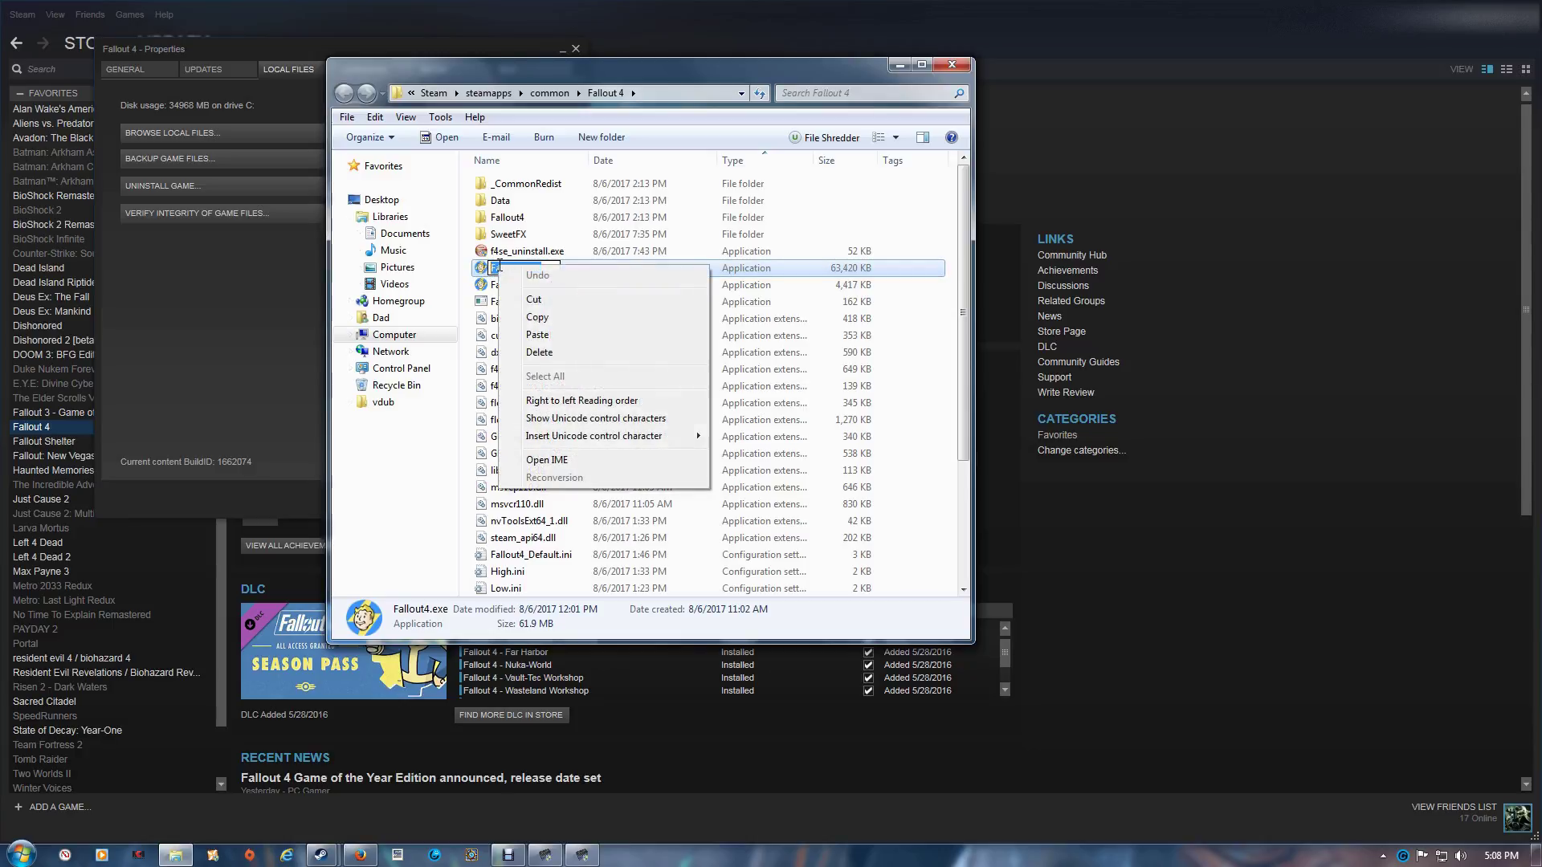
click(537, 317)
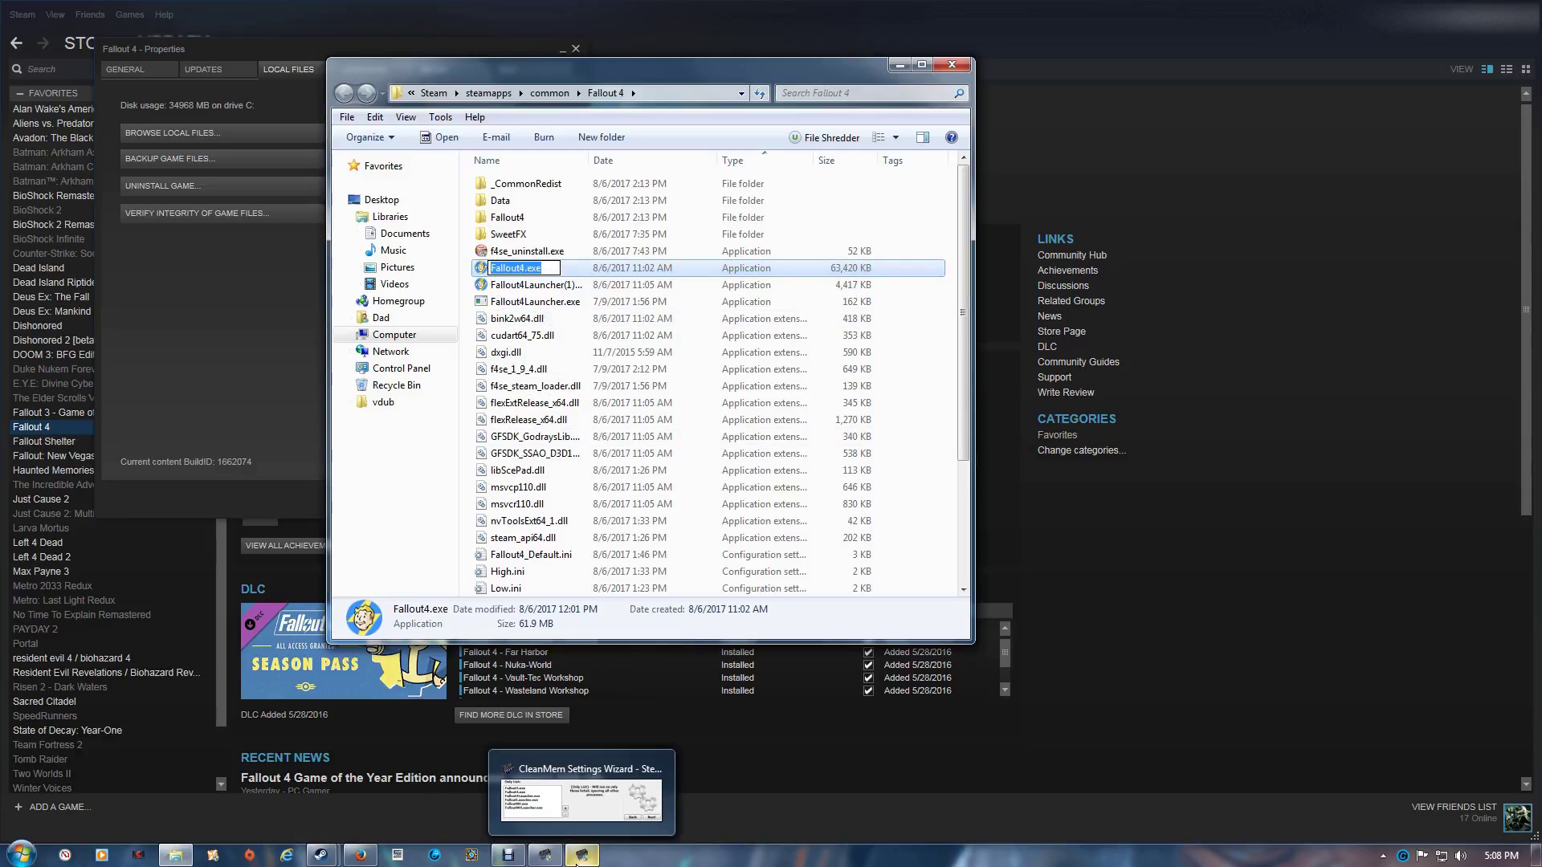
click(562, 775)
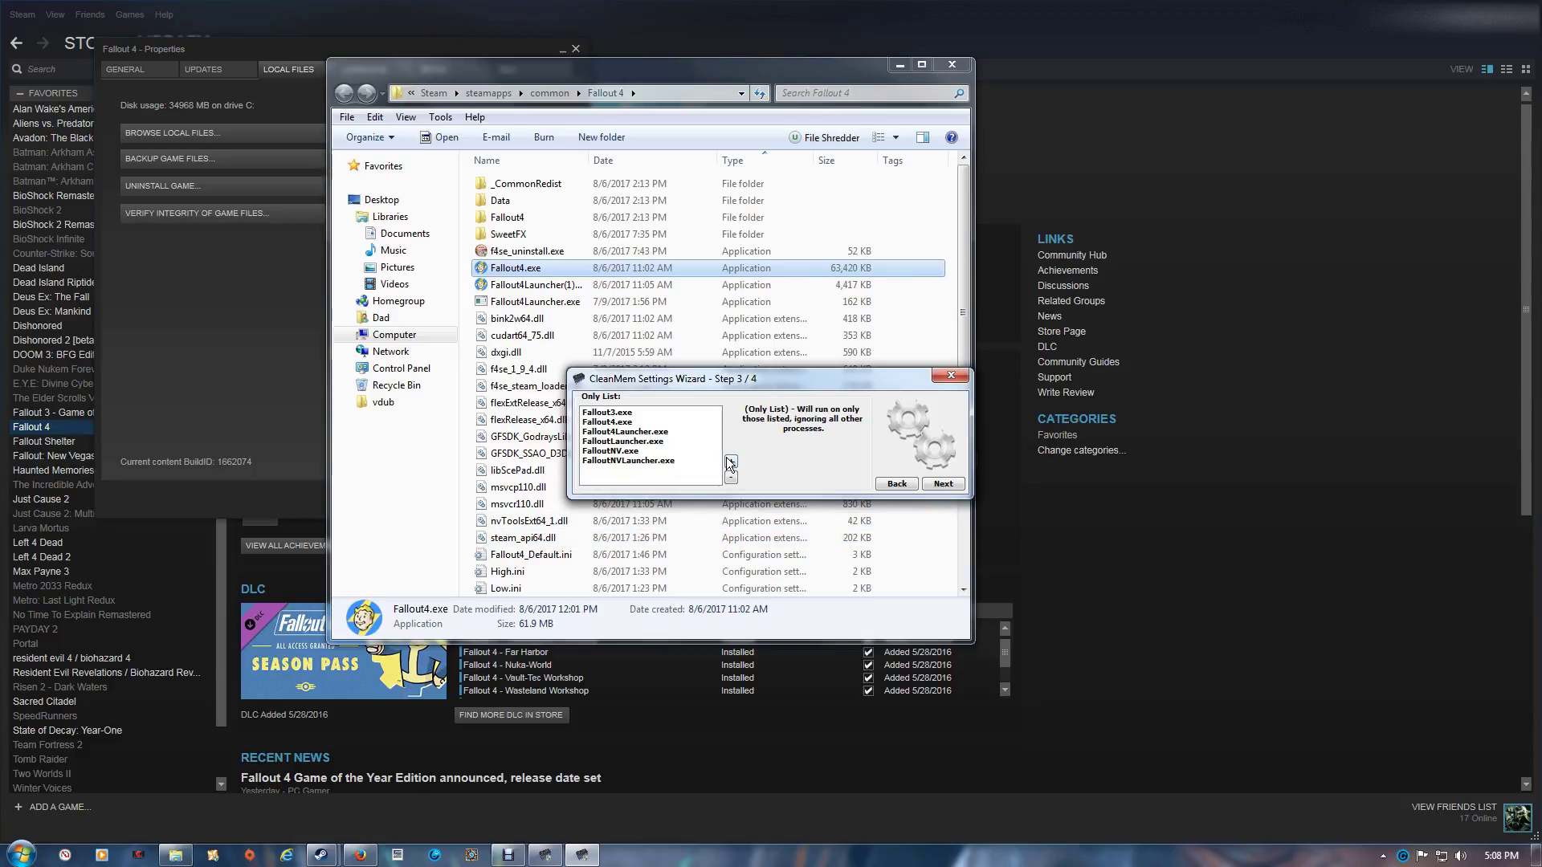
click(730, 462)
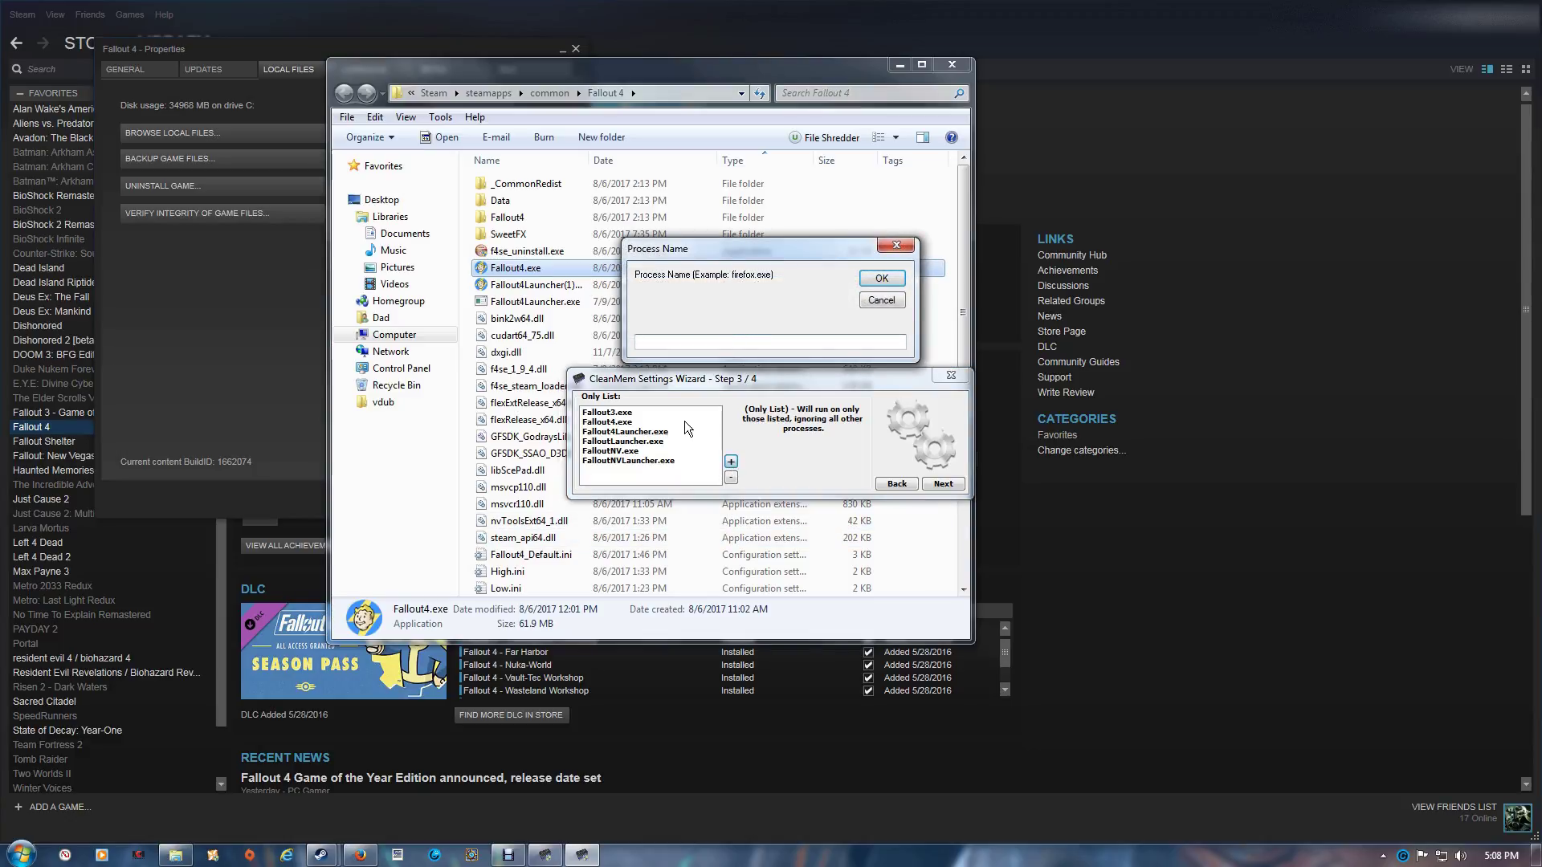
right_click(689, 345)
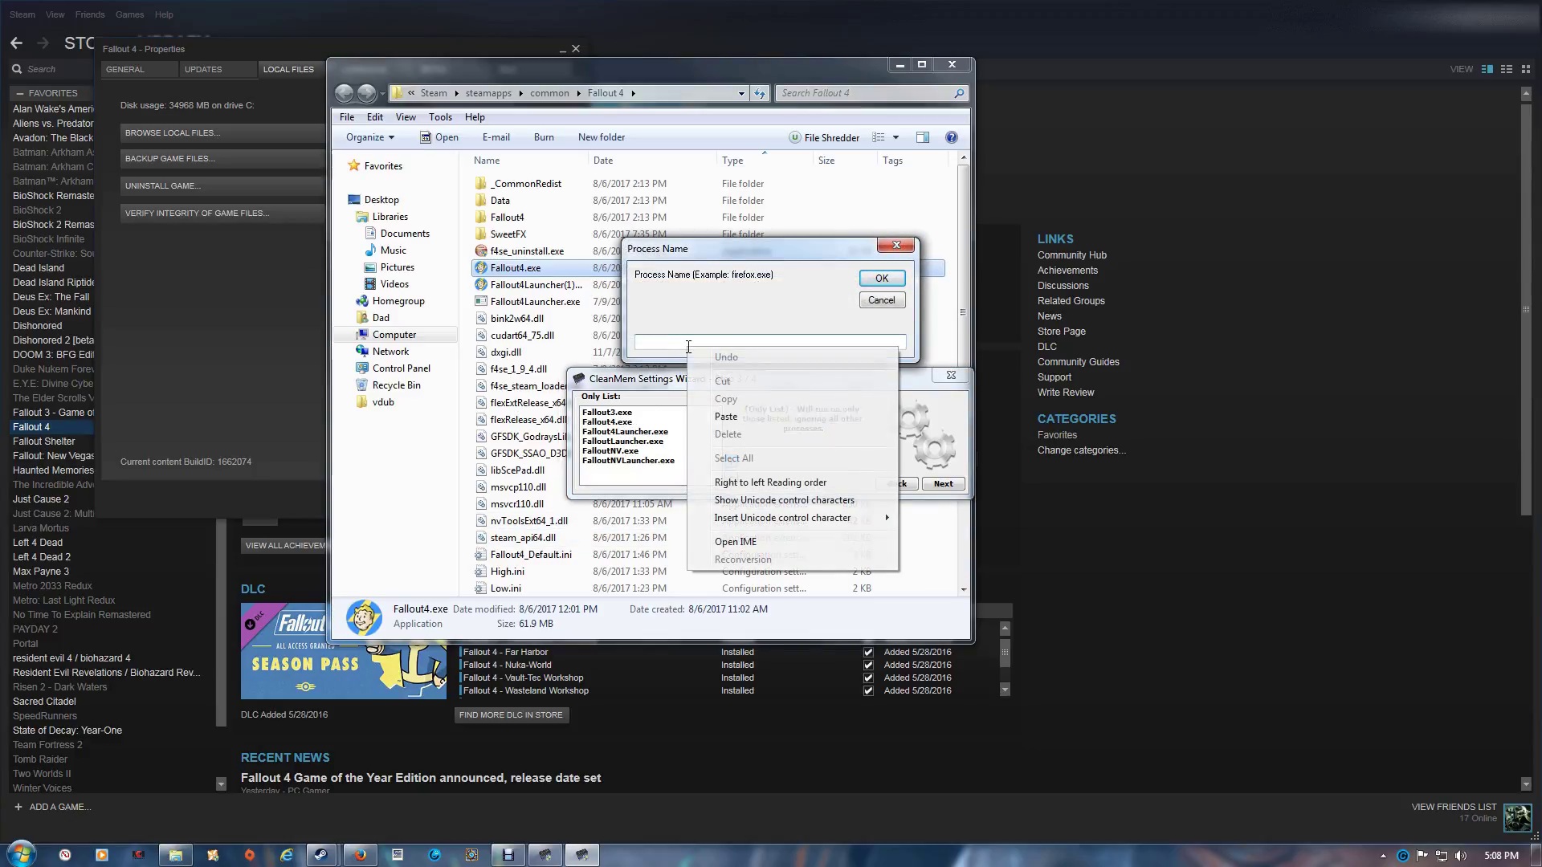
click(723, 416)
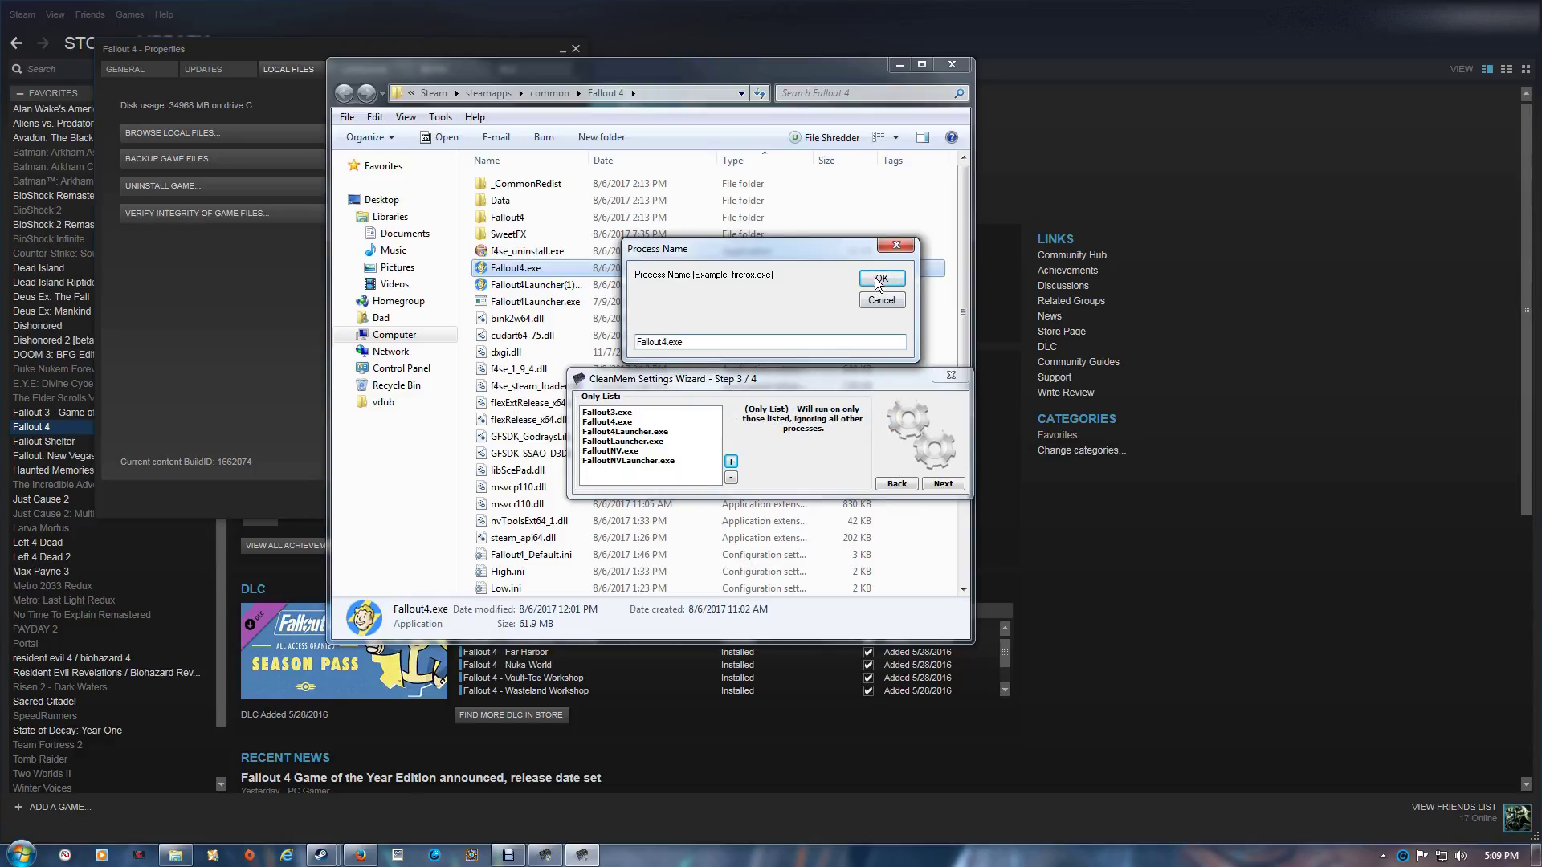
click(905, 247)
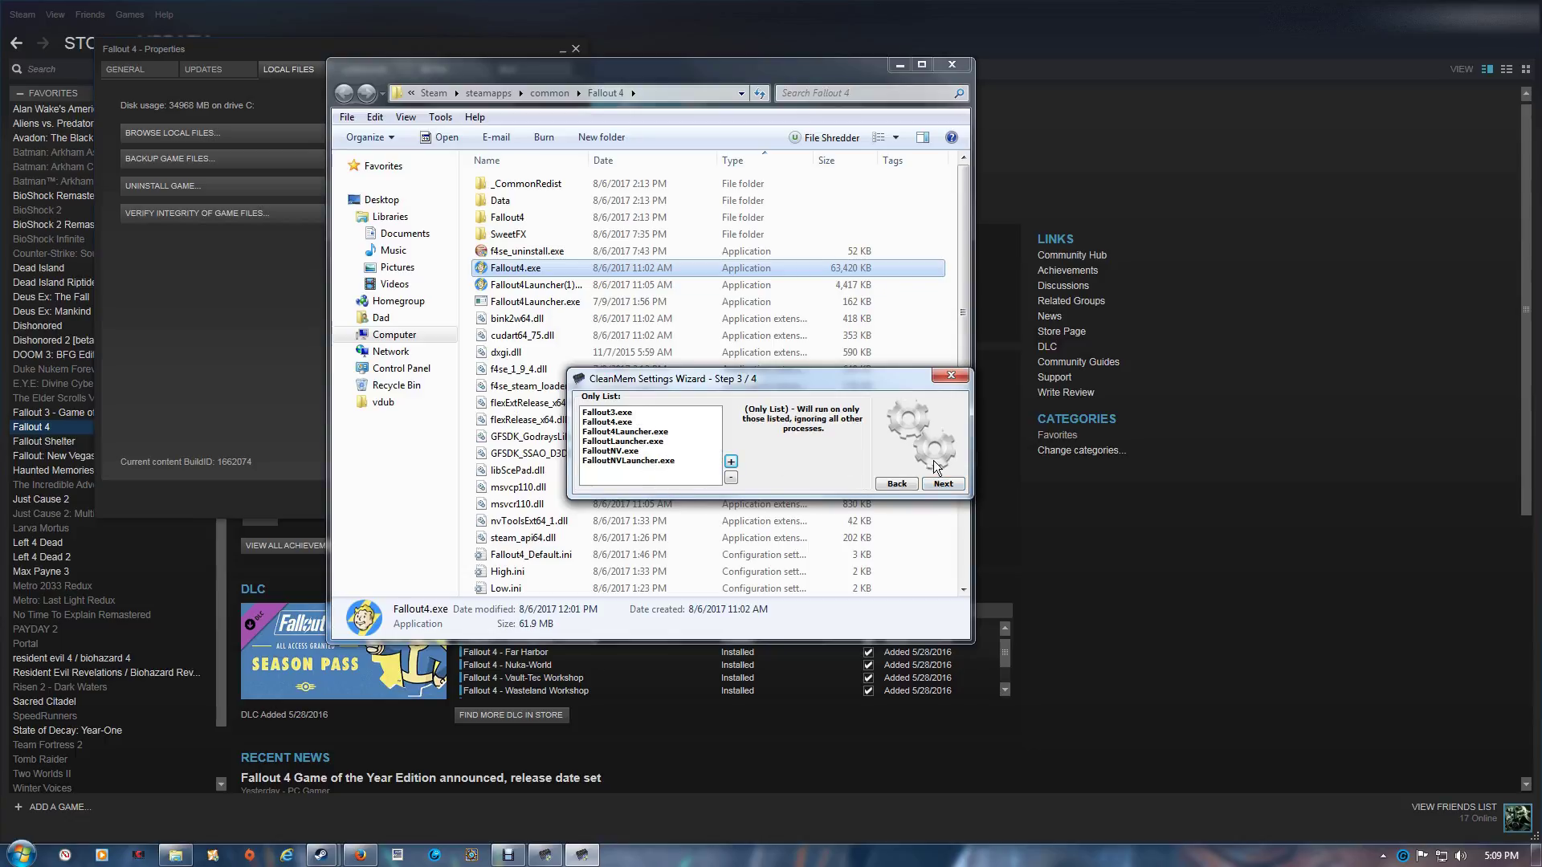
On wizard Step 4/4, install the CleanMem task schedule and open it in Task Scheduler
click(940, 484)
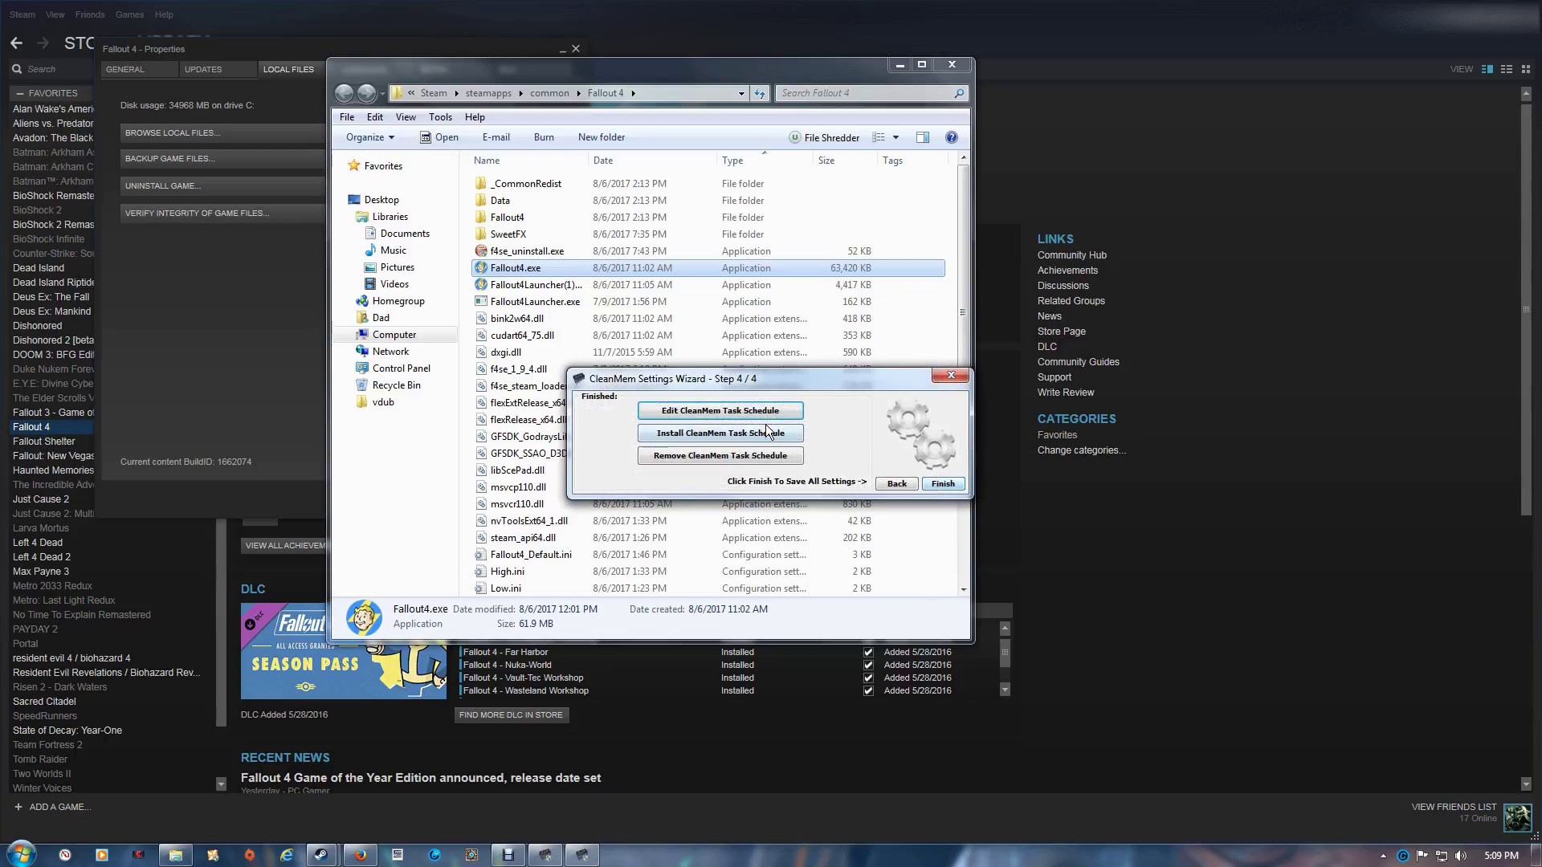
click(721, 432)
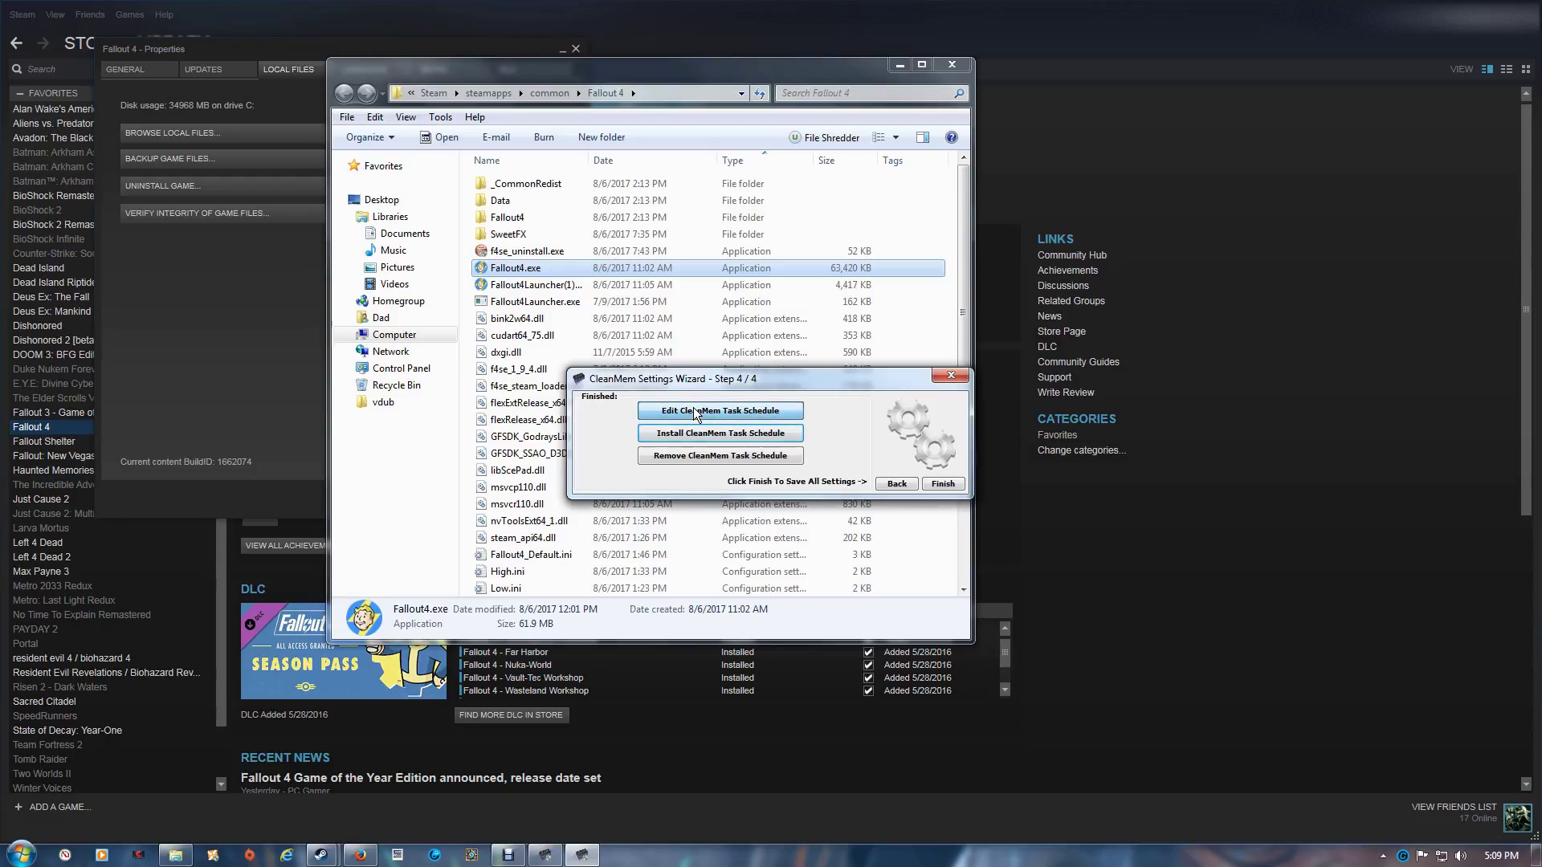
click(692, 407)
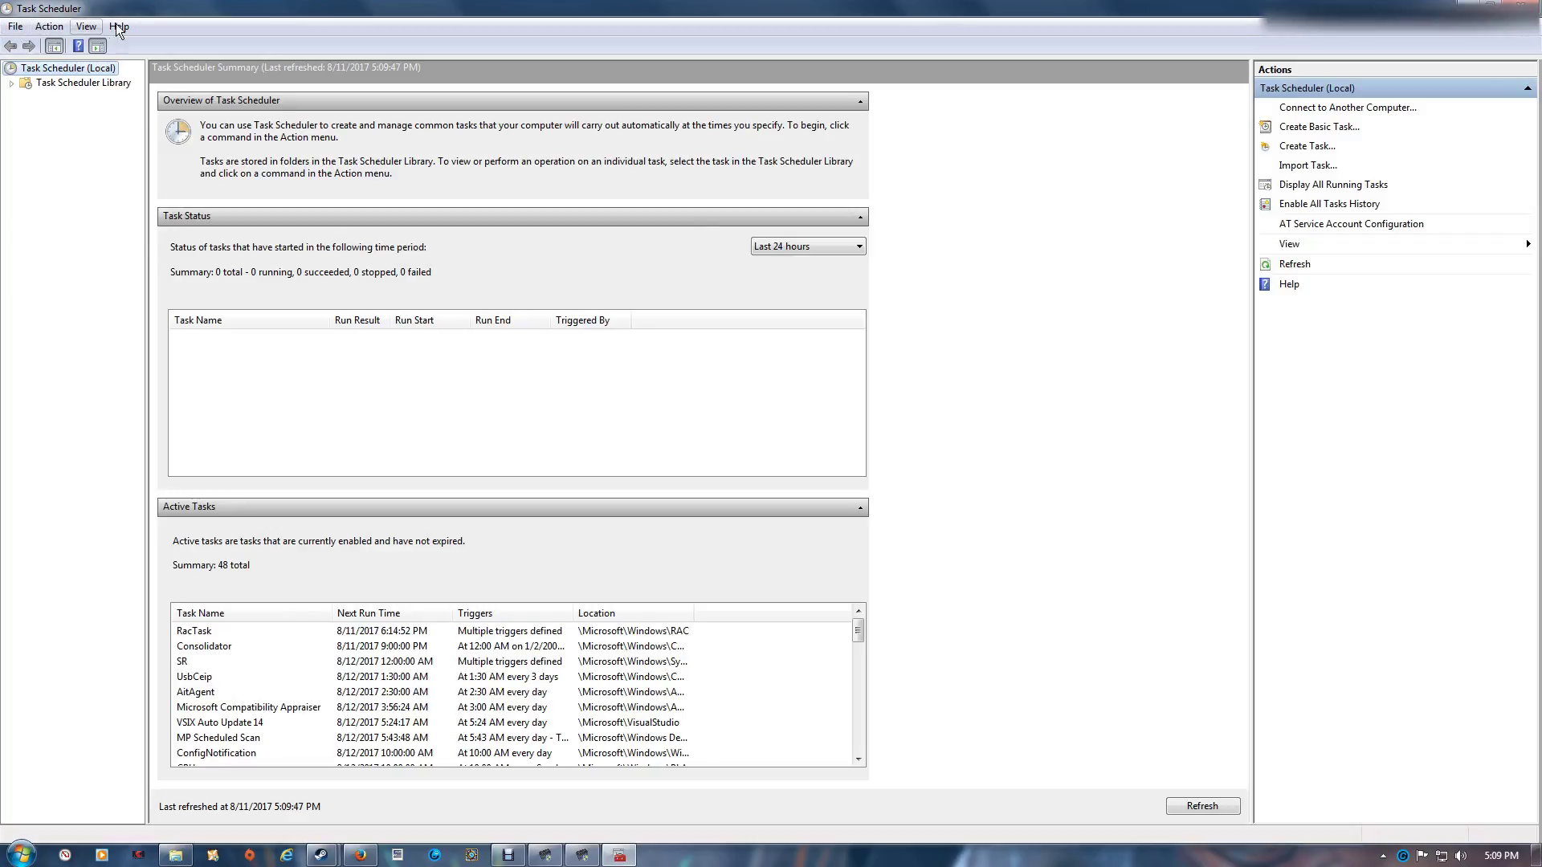
Show the Task Scheduler Library with a widened Name column and select Clean System Memory
click(72, 82)
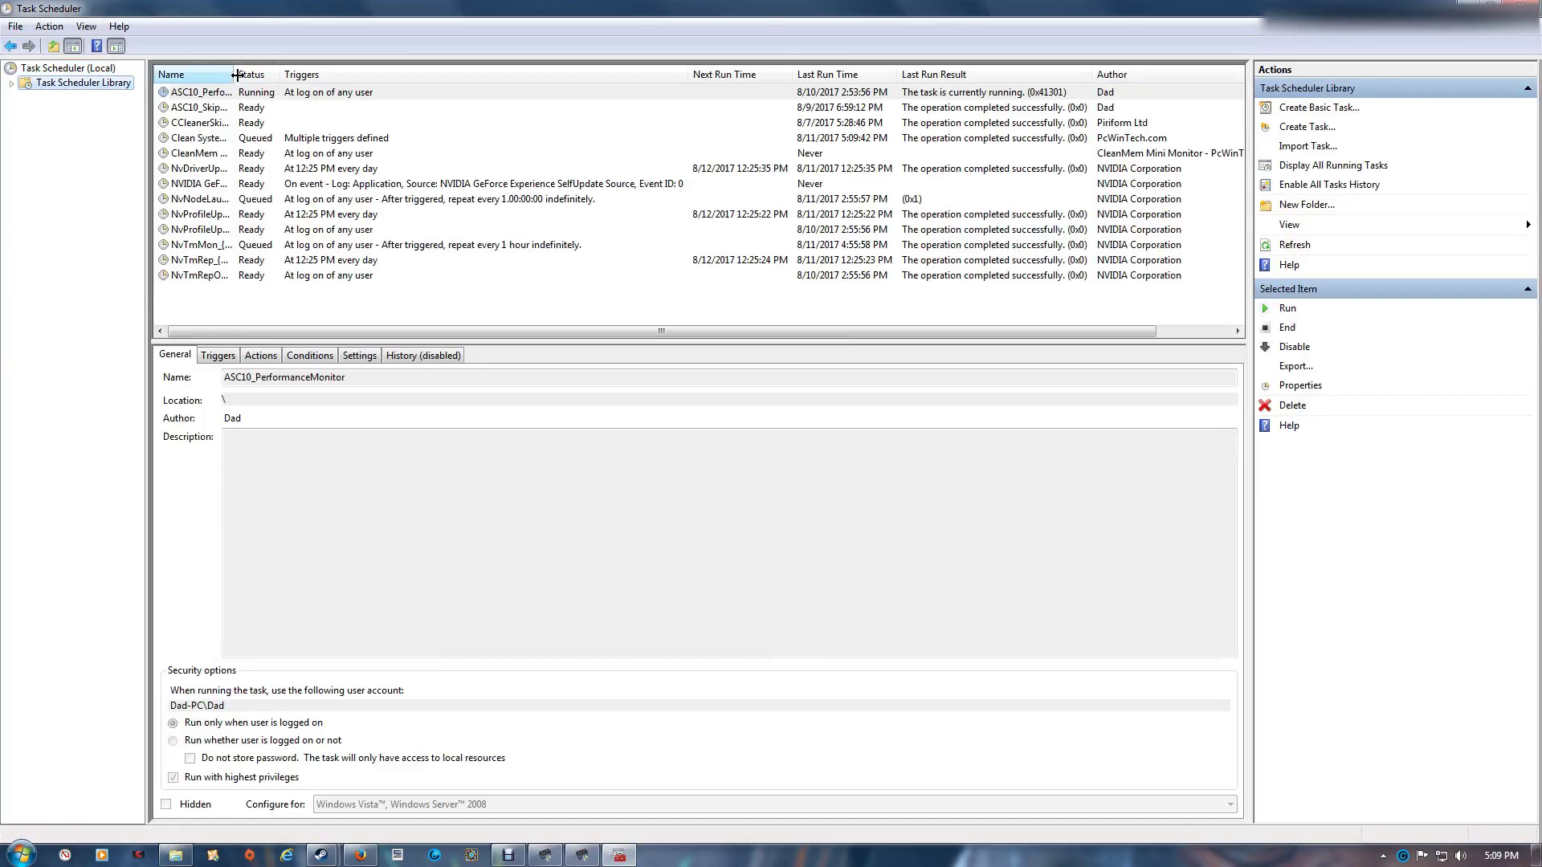
drag(237, 75, 437, 89)
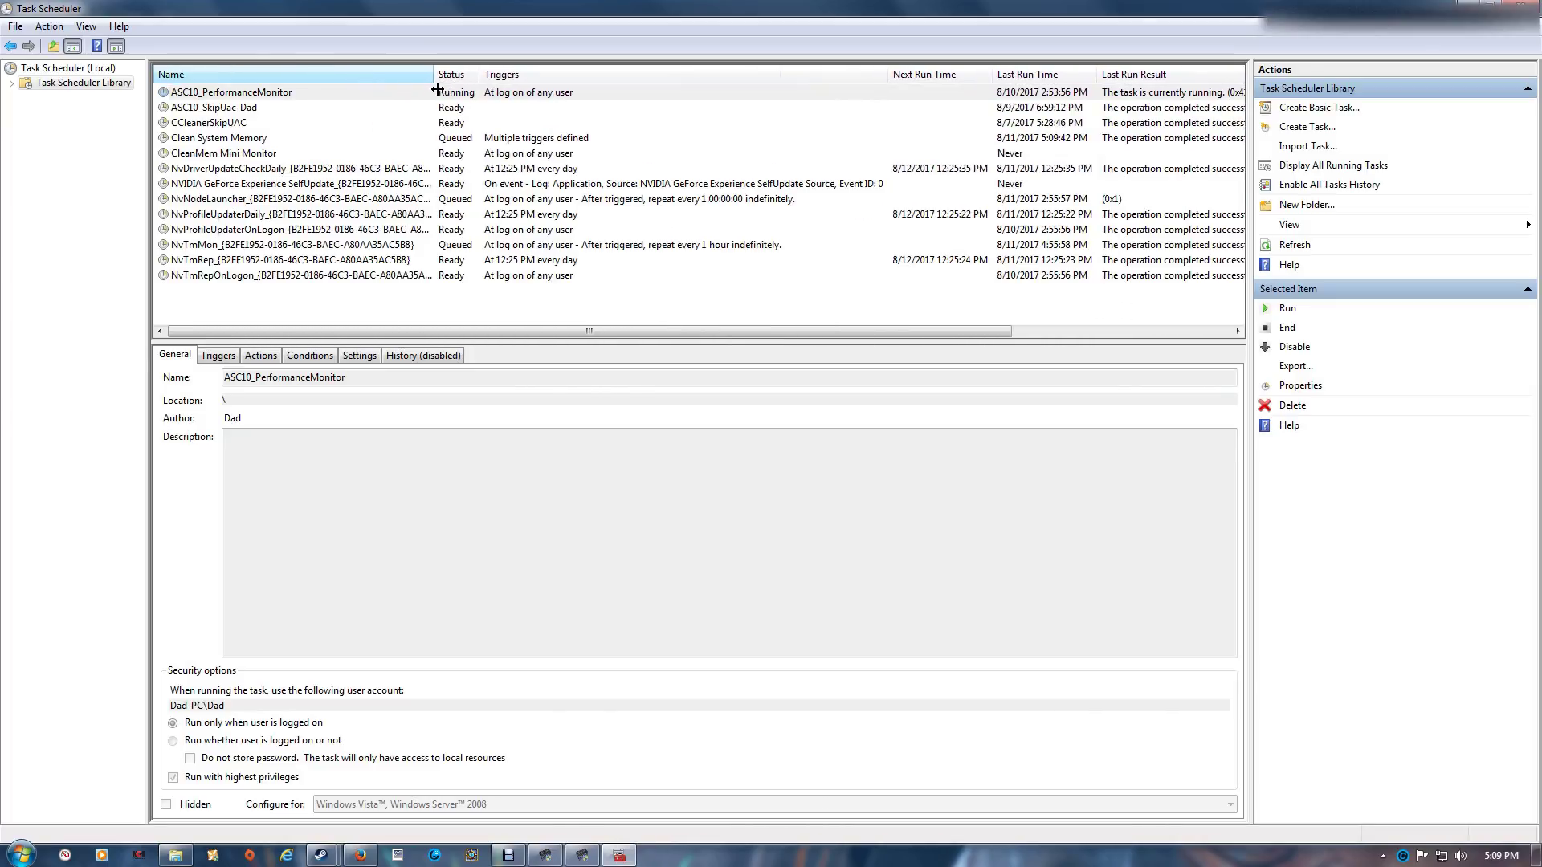
click(437, 91)
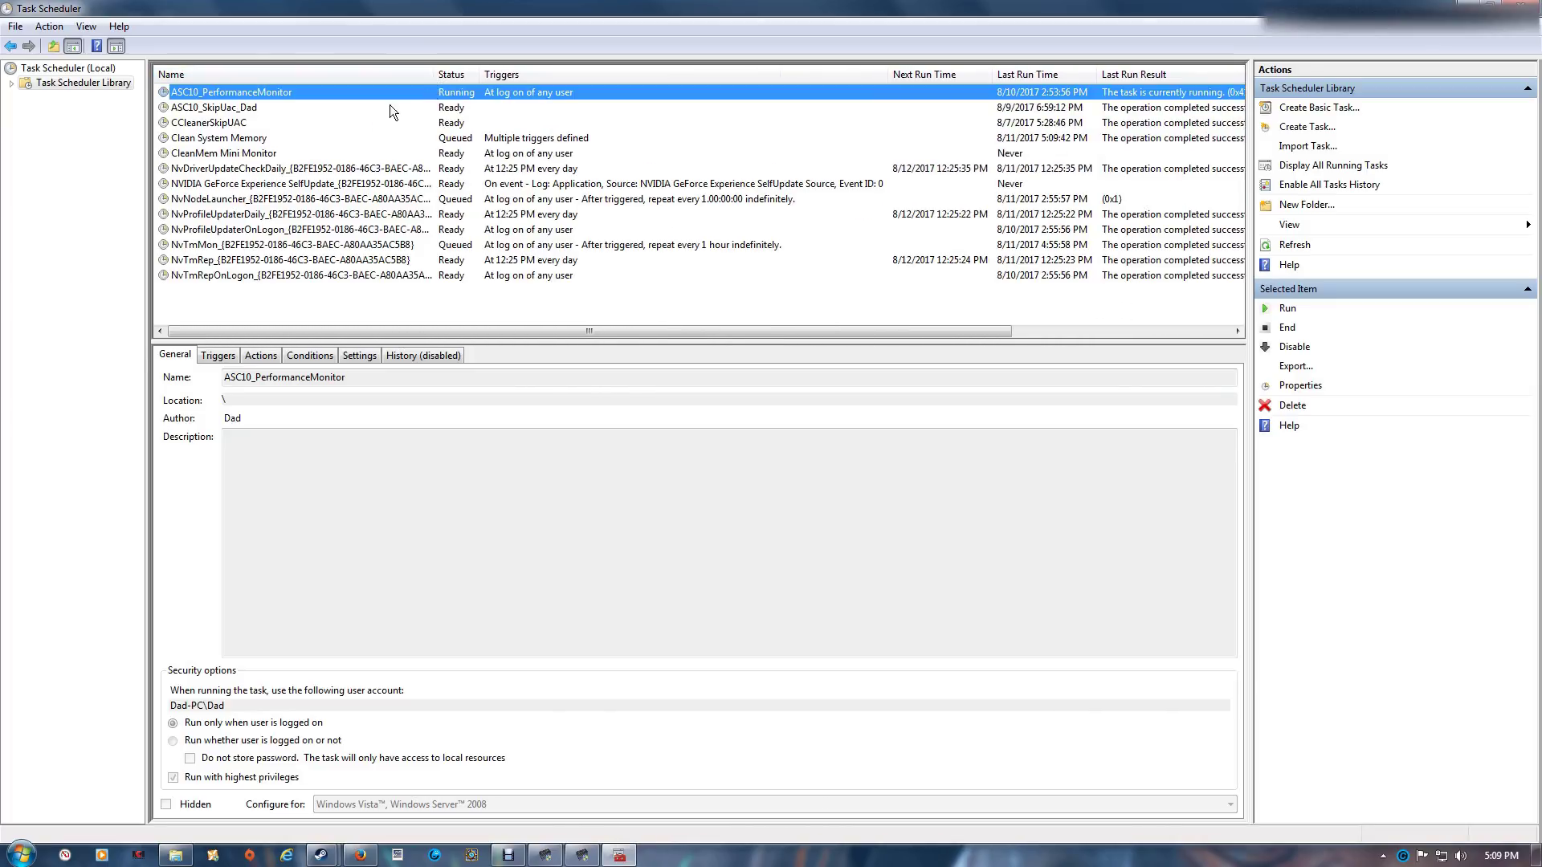
click(218, 138)
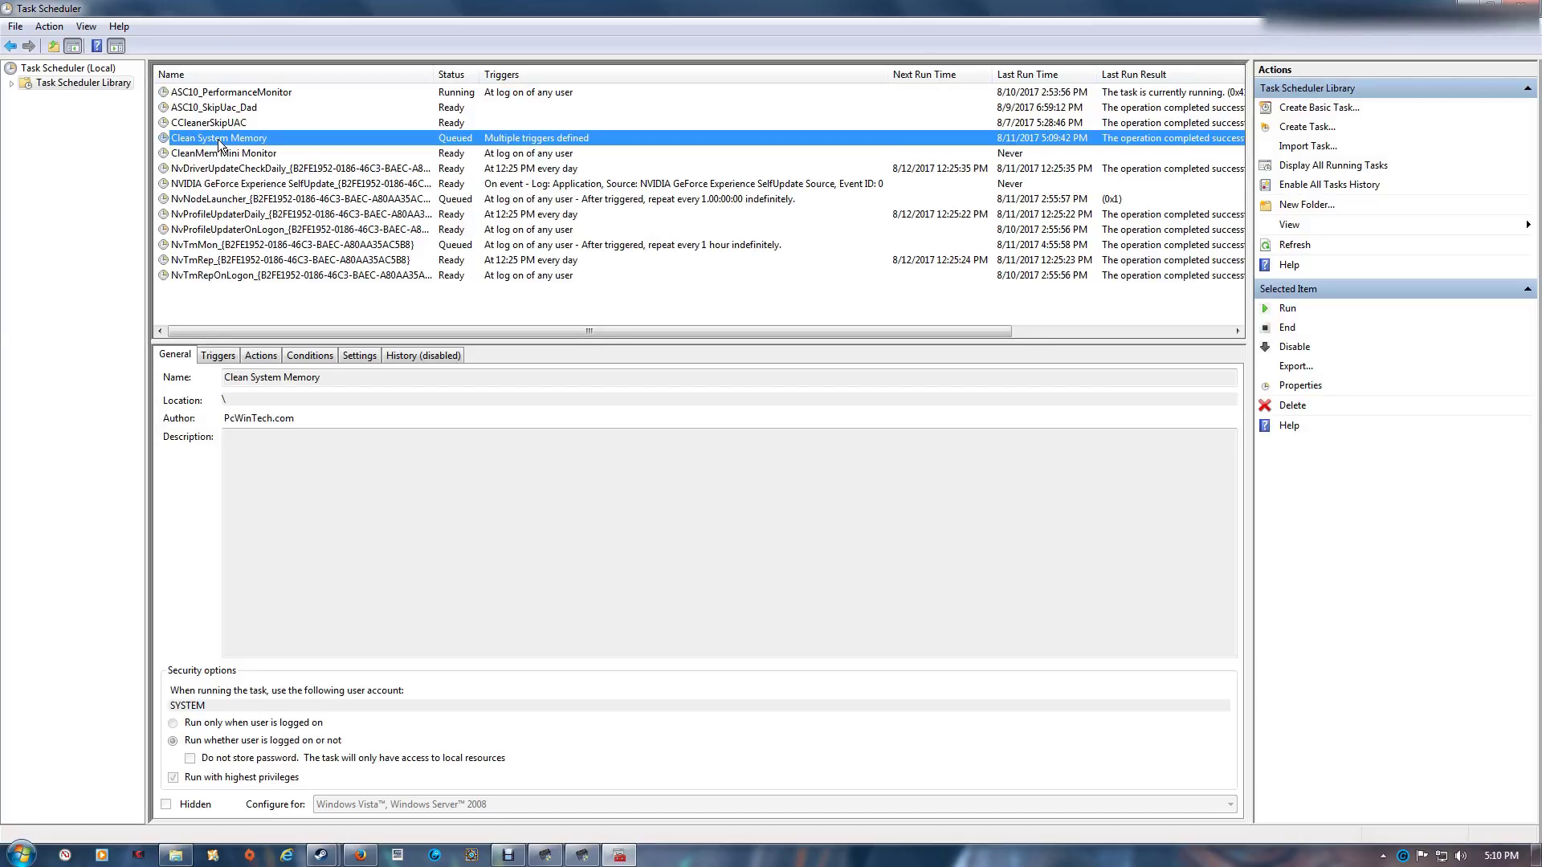
Open Clean System Memory's At startup trigger, with its 10-minute delay and 10-minute indefinite repeat
double_click(219, 138)
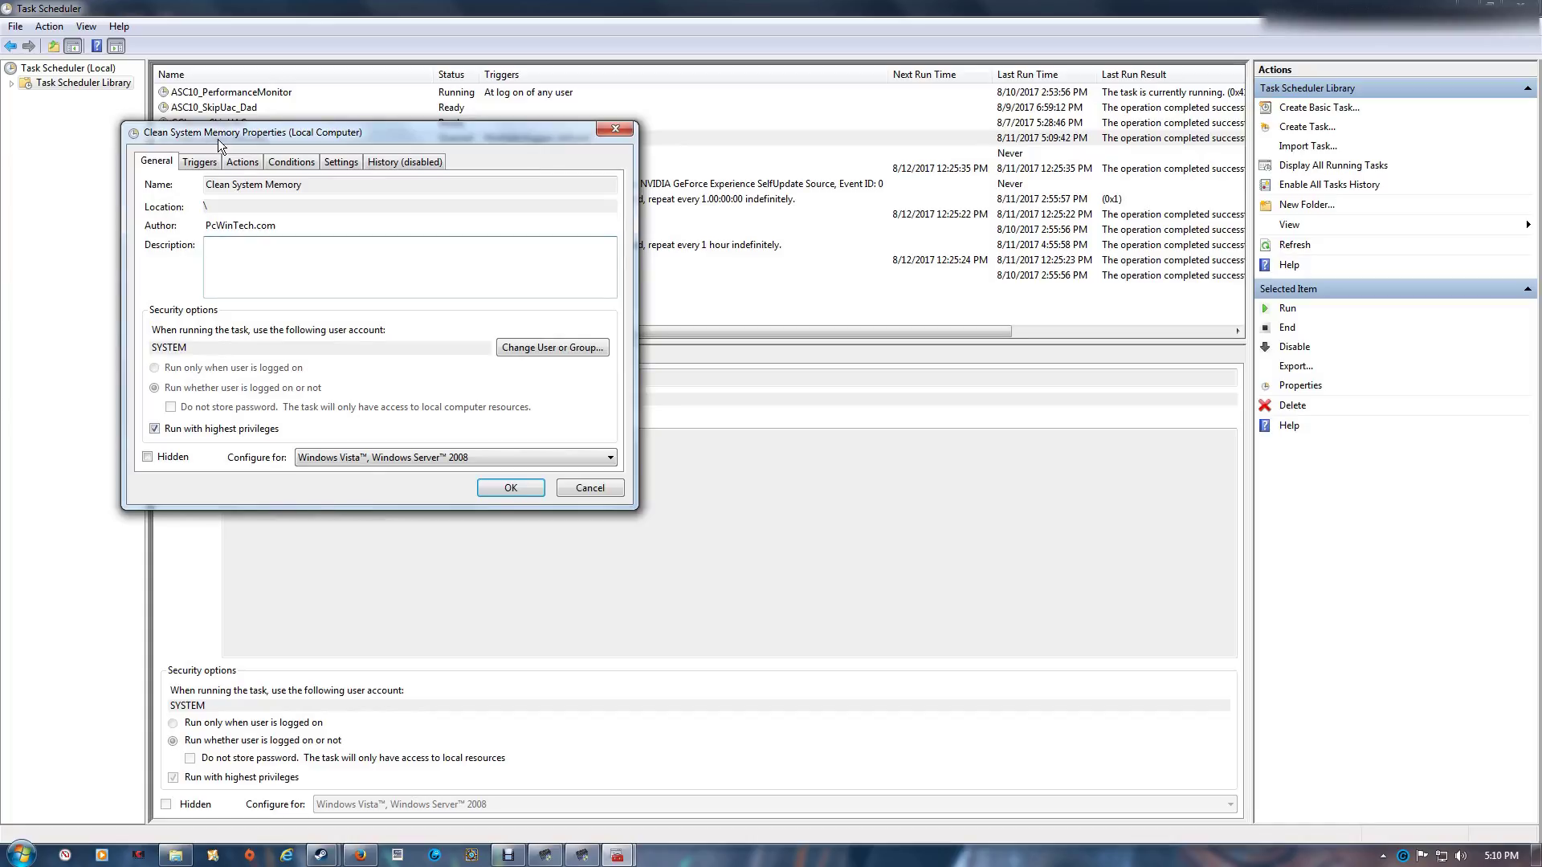
click(206, 162)
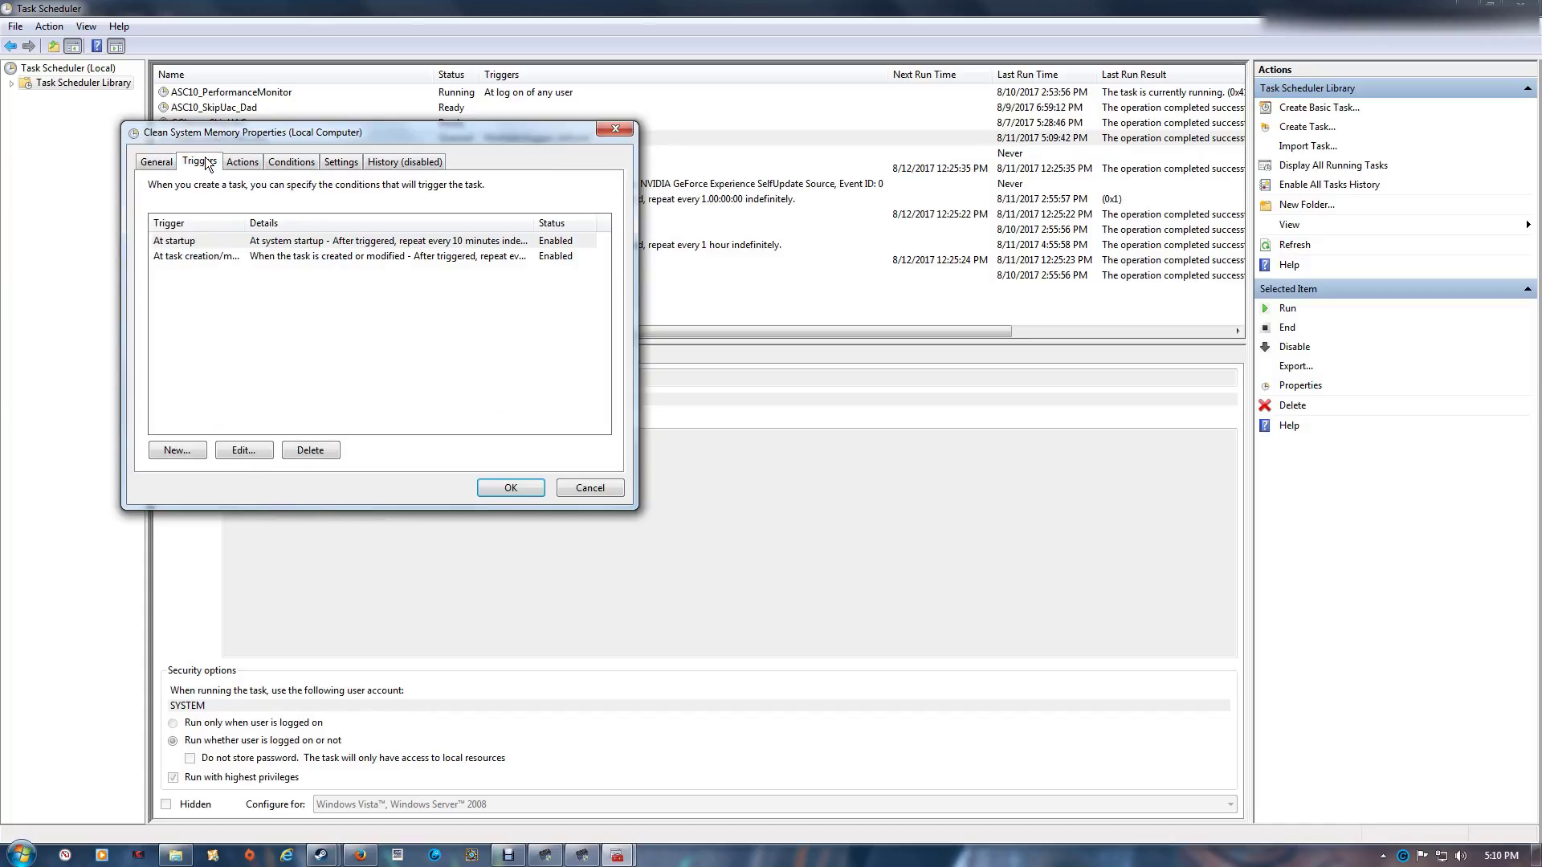
double_click(339, 245)
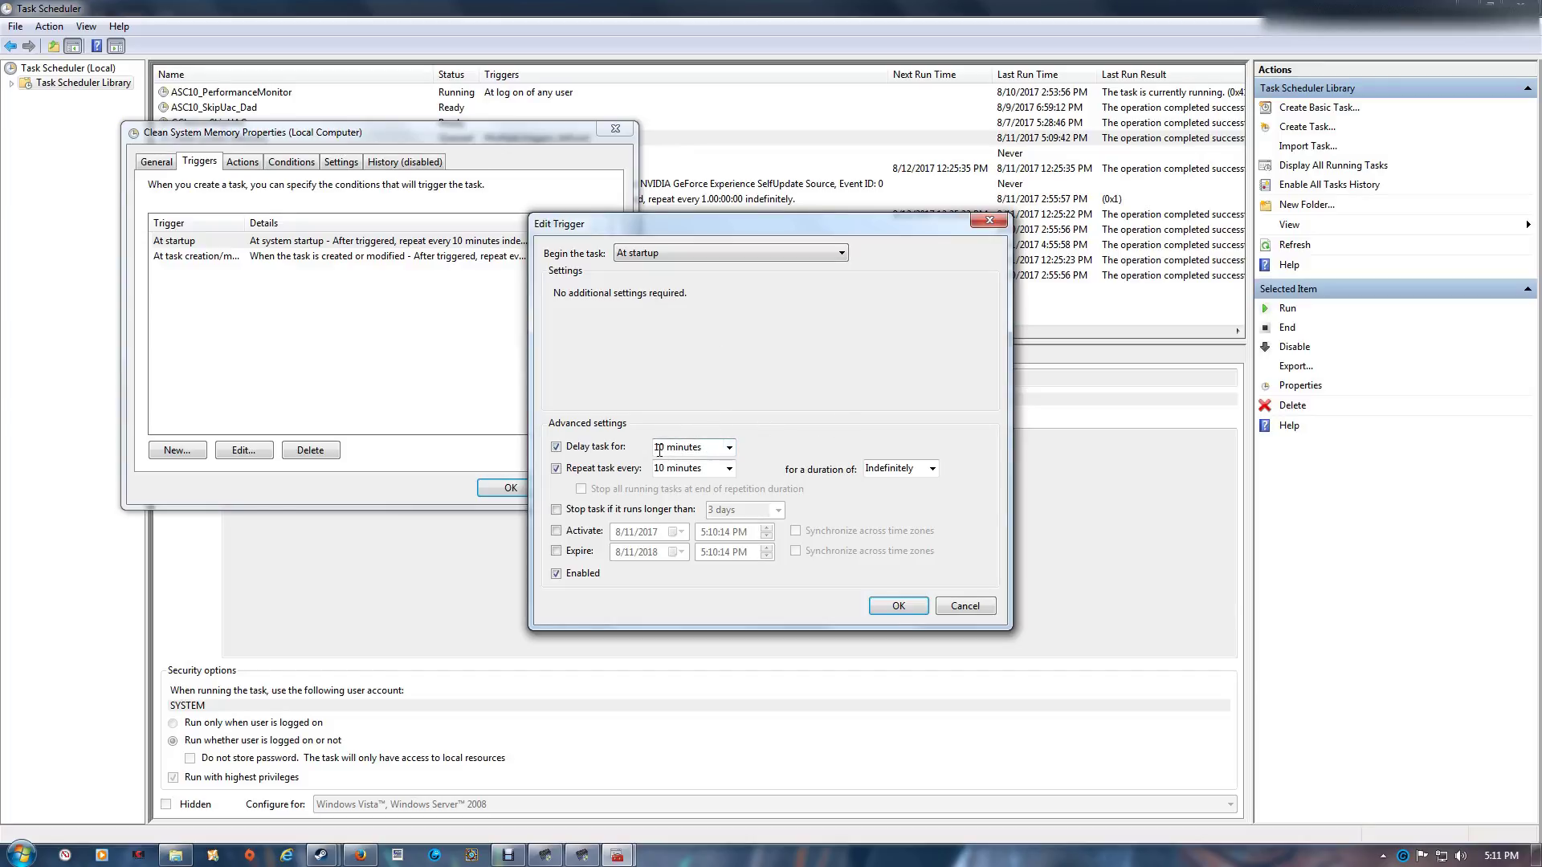
Confirm the At startup trigger's settings after briefly checking the task-creation trigger
click(884, 605)
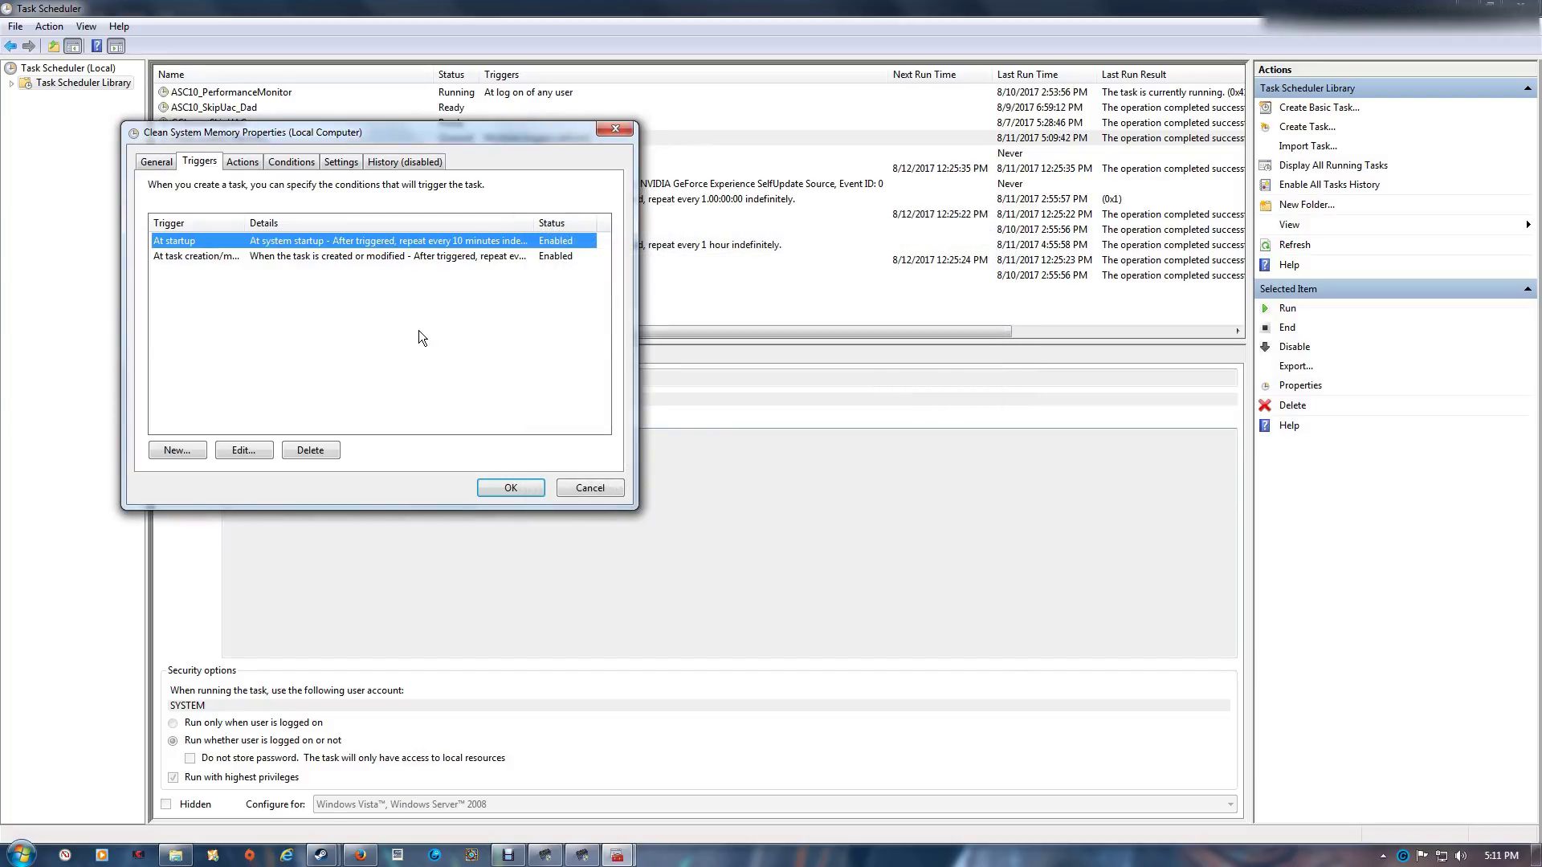
double_click(238, 258)
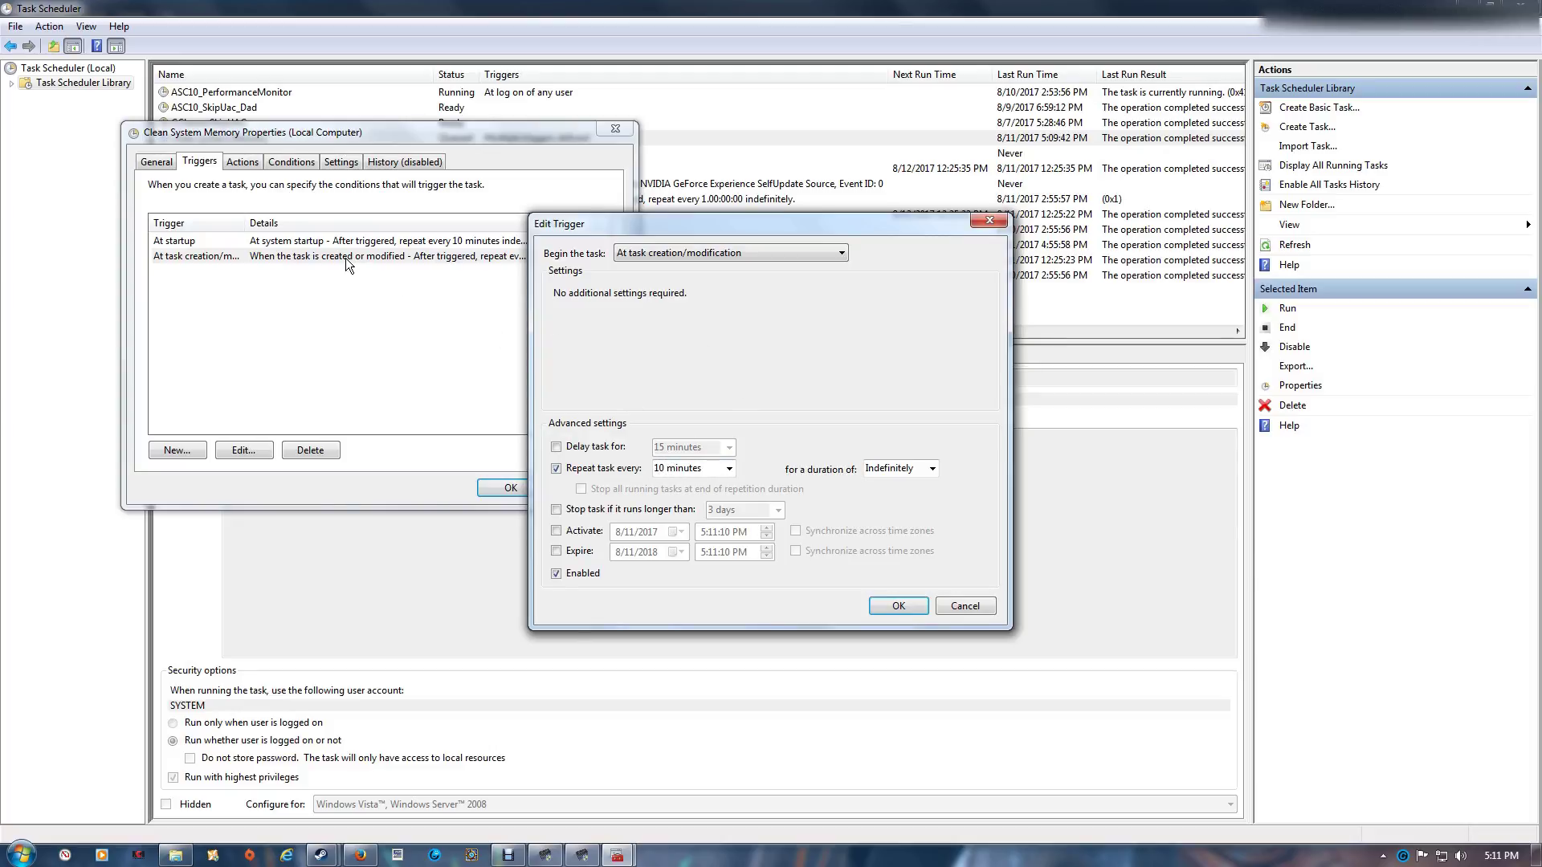
click(961, 601)
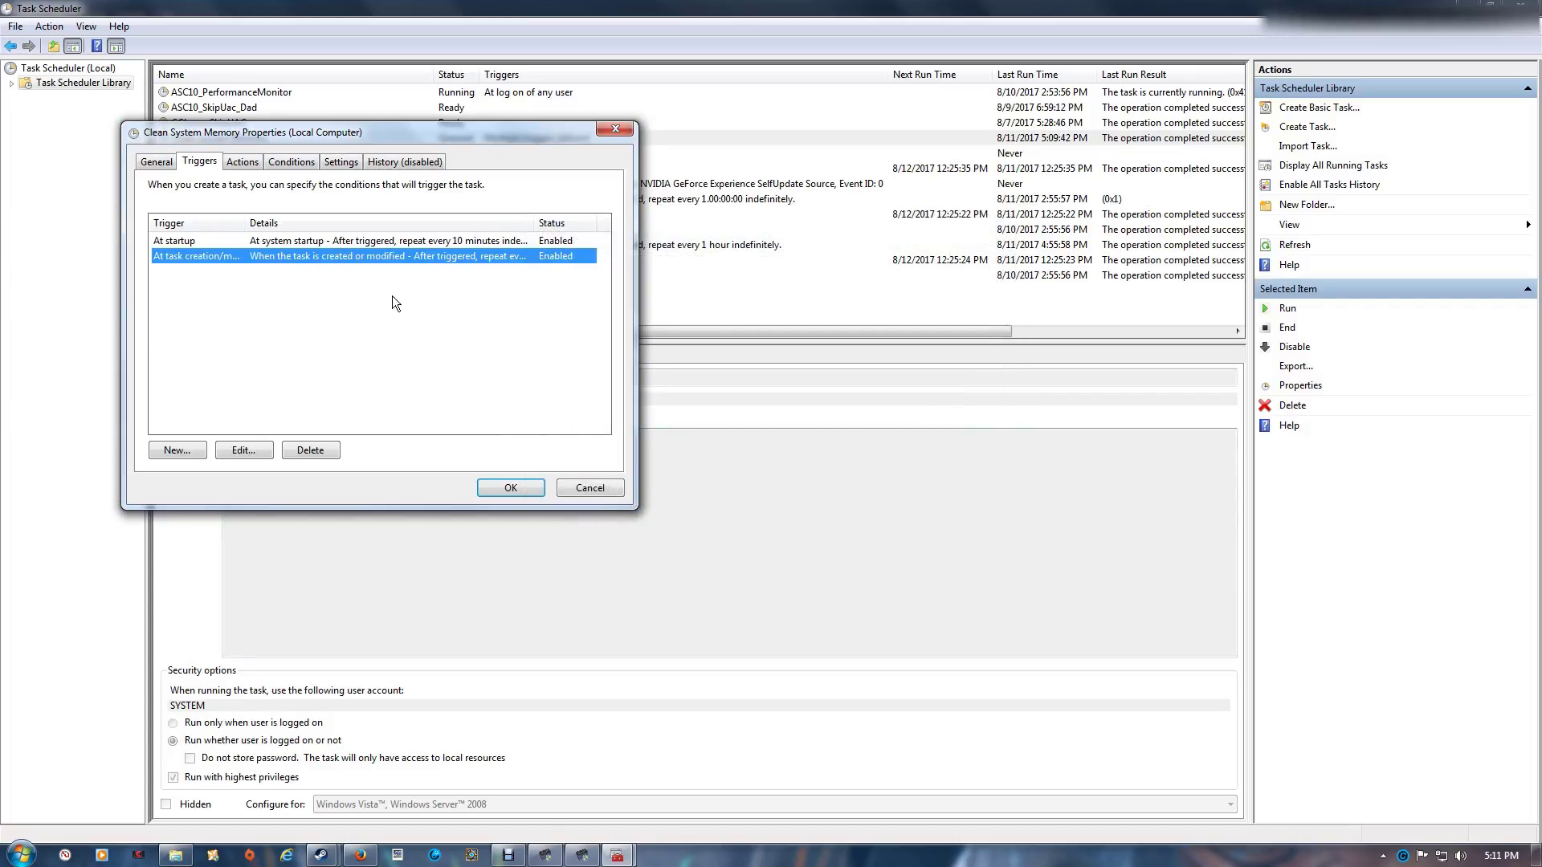
double_click(348, 242)
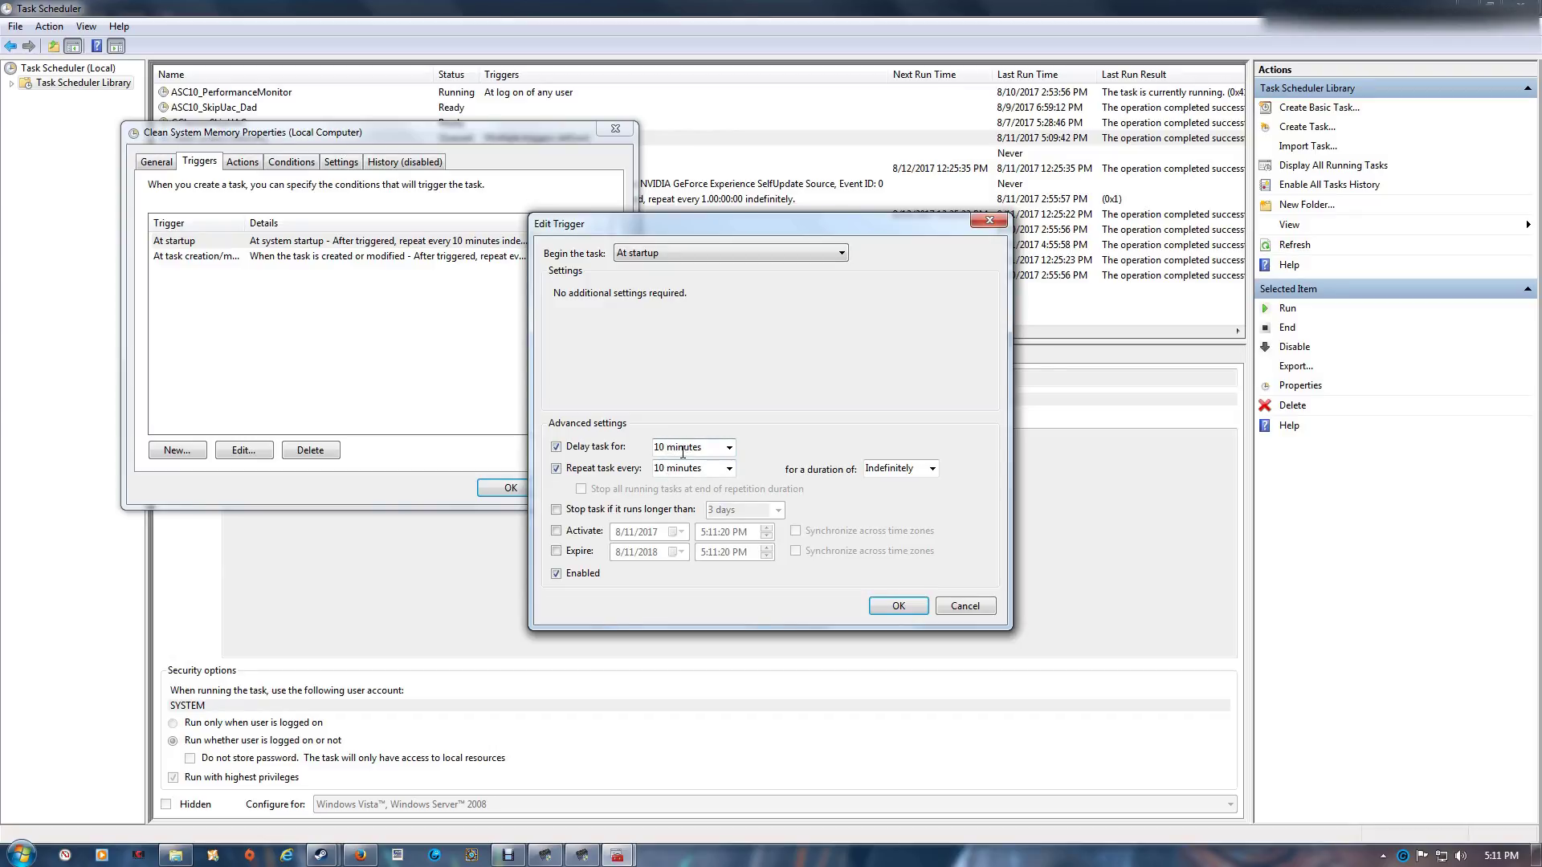
click(899, 607)
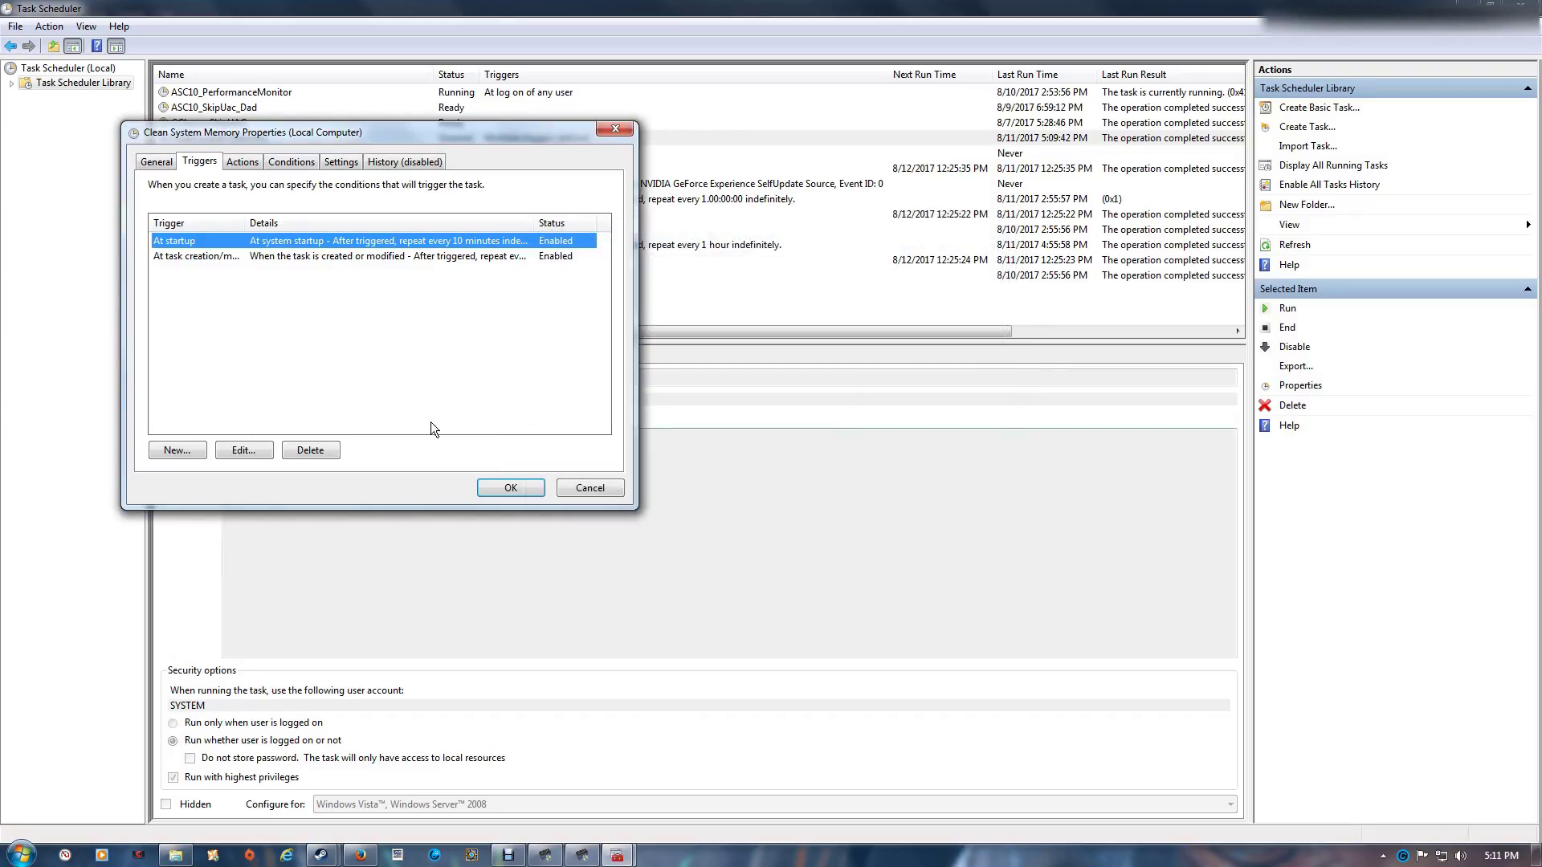
Set the At task creation/modification trigger to repeat every 10 minutes indefinitely
double_click(224, 258)
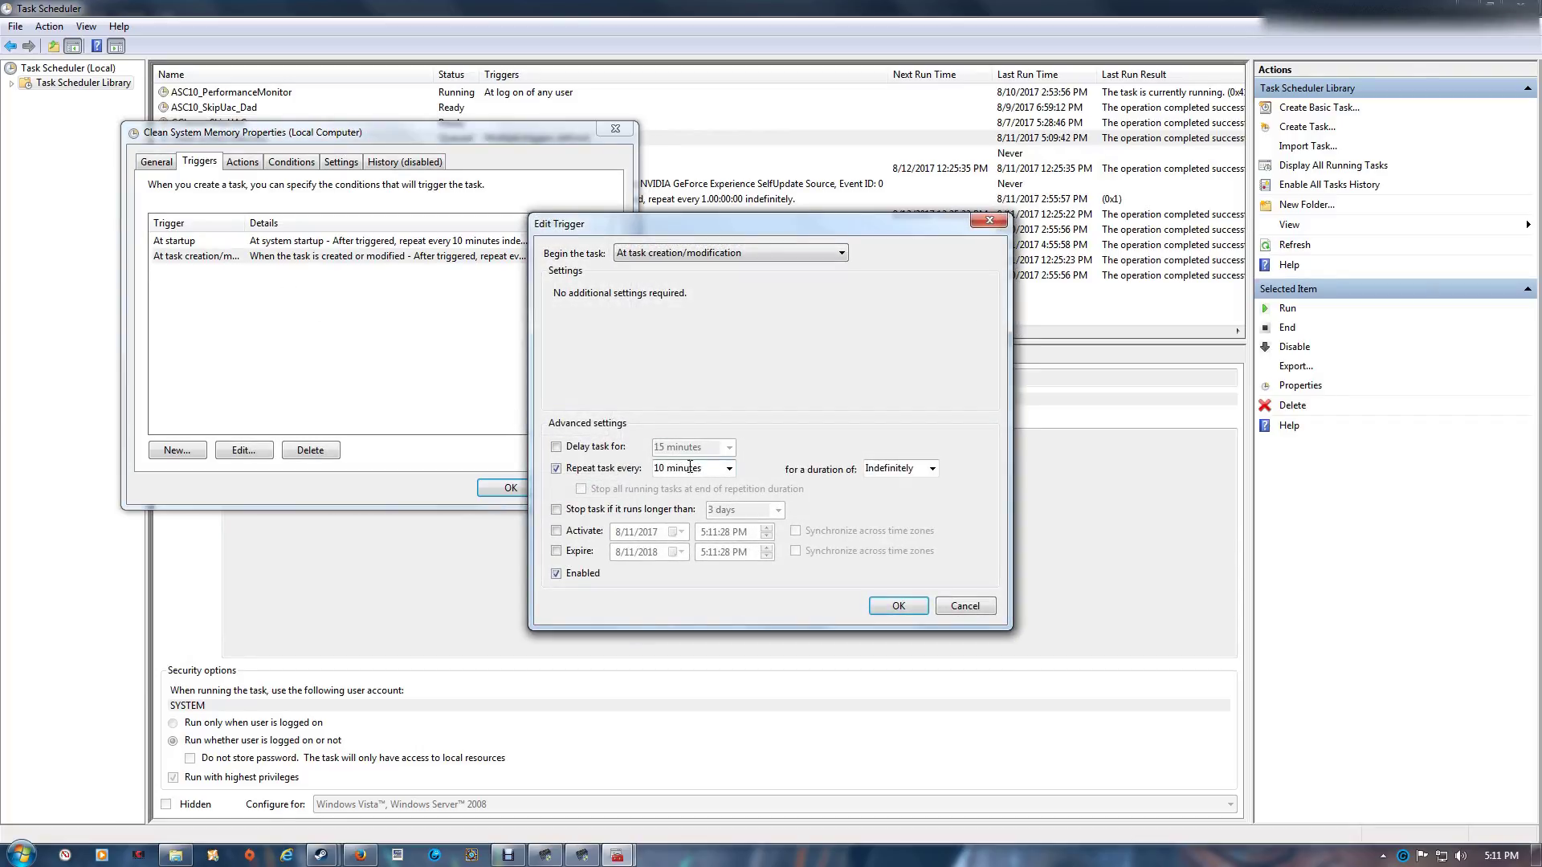
click(659, 468)
click(892, 607)
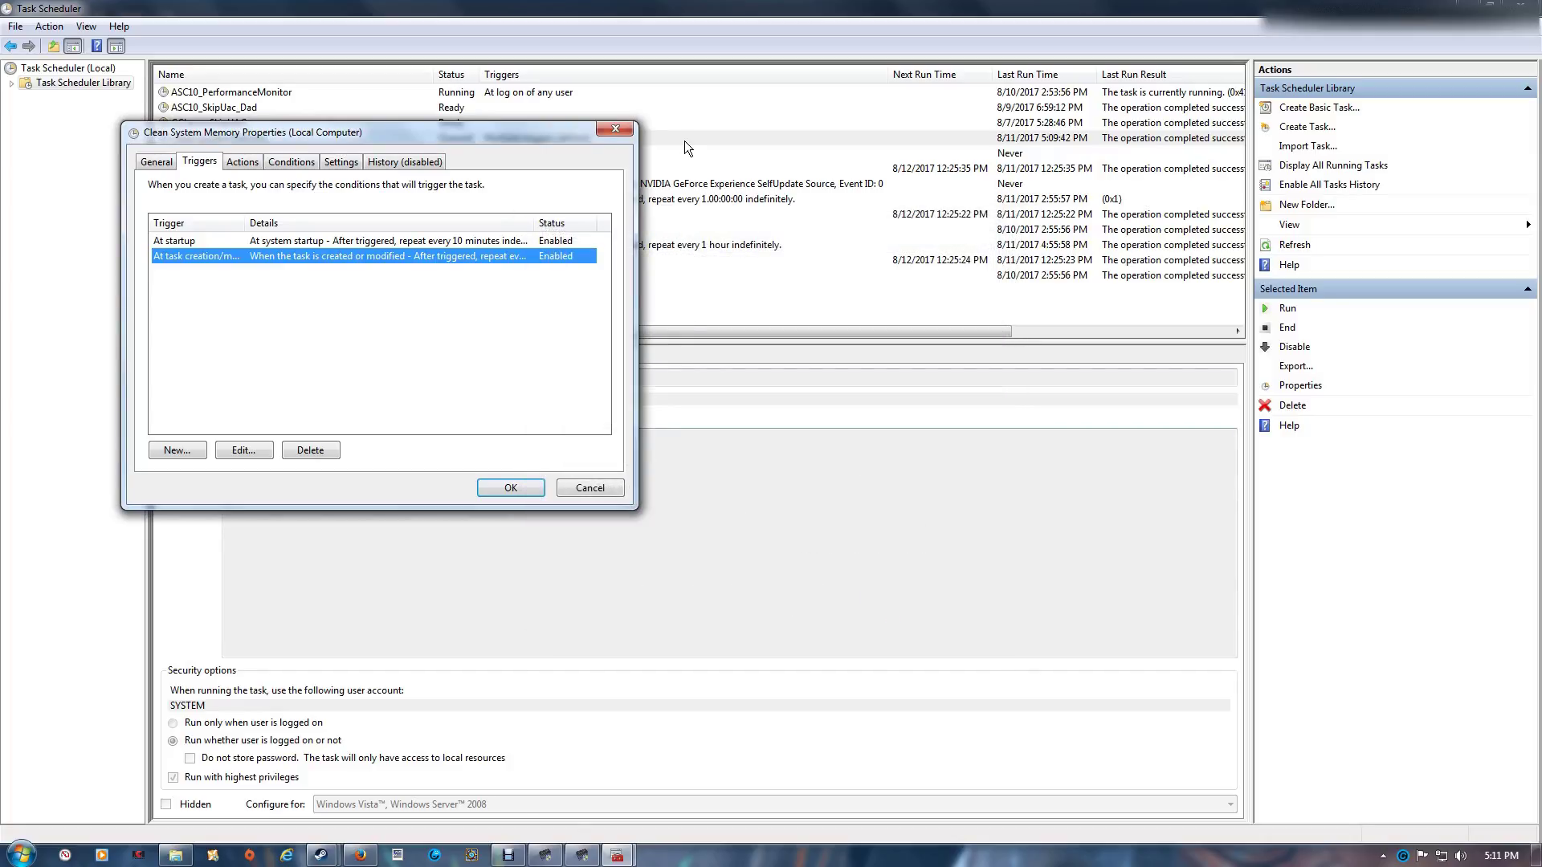
Save the Clean System Memory task properties and finish the CleanMem wizard
click(522, 492)
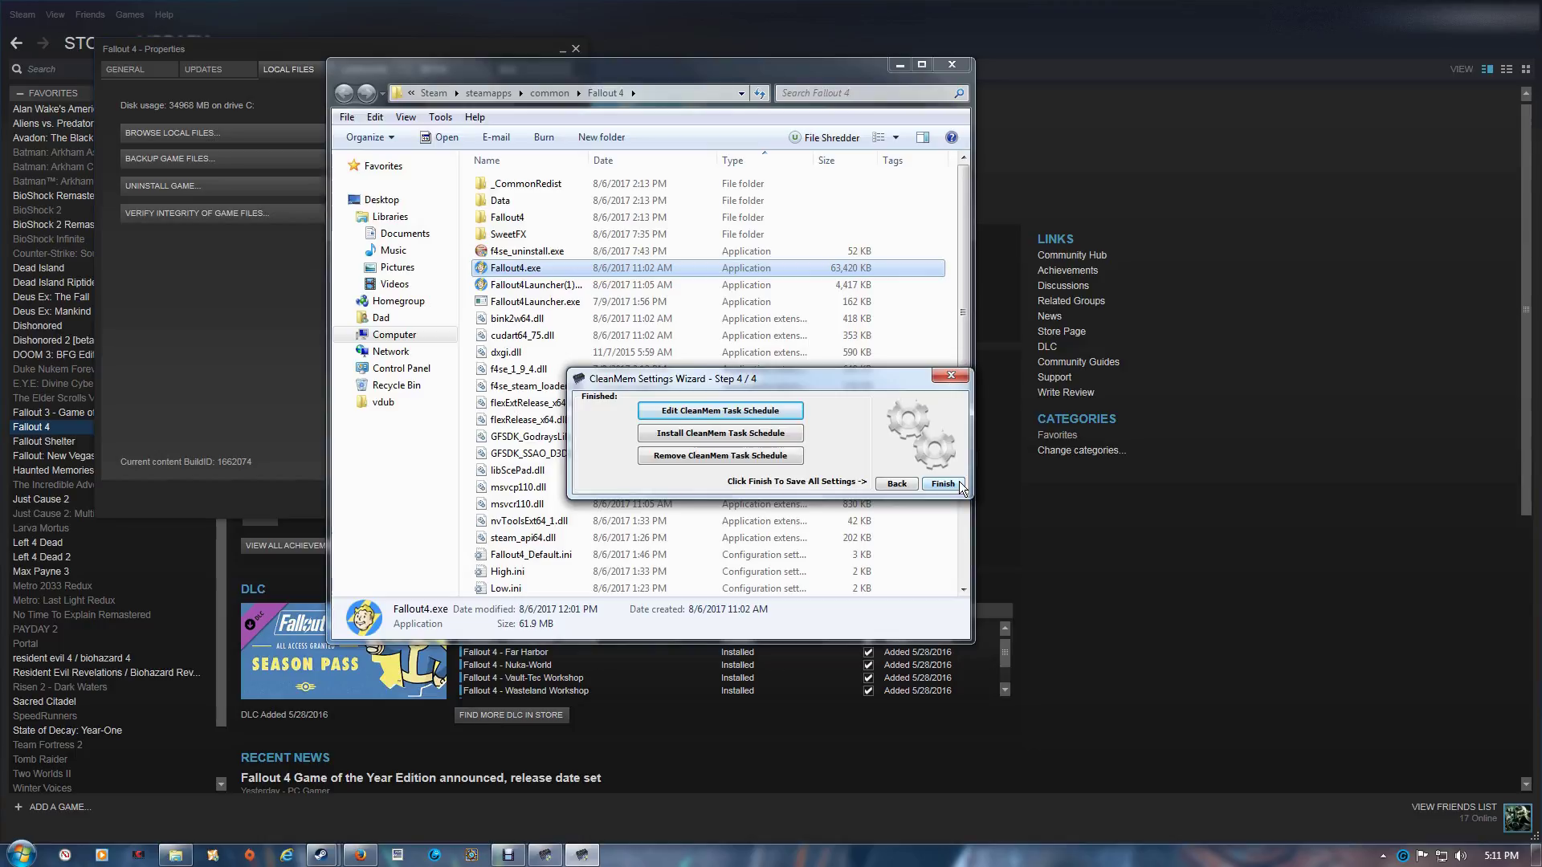
click(942, 483)
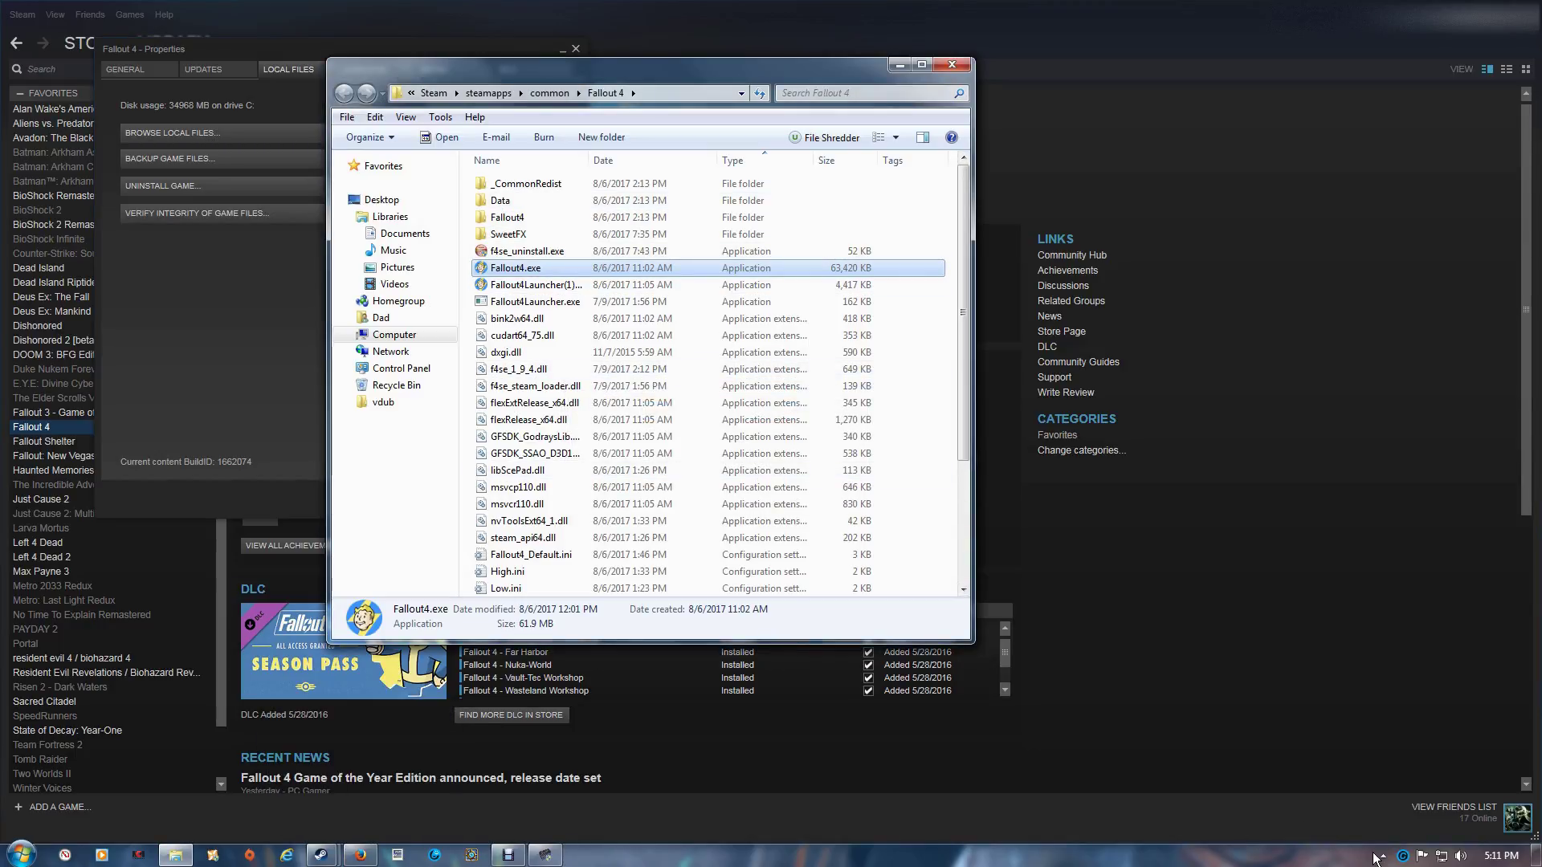
click(548, 857)
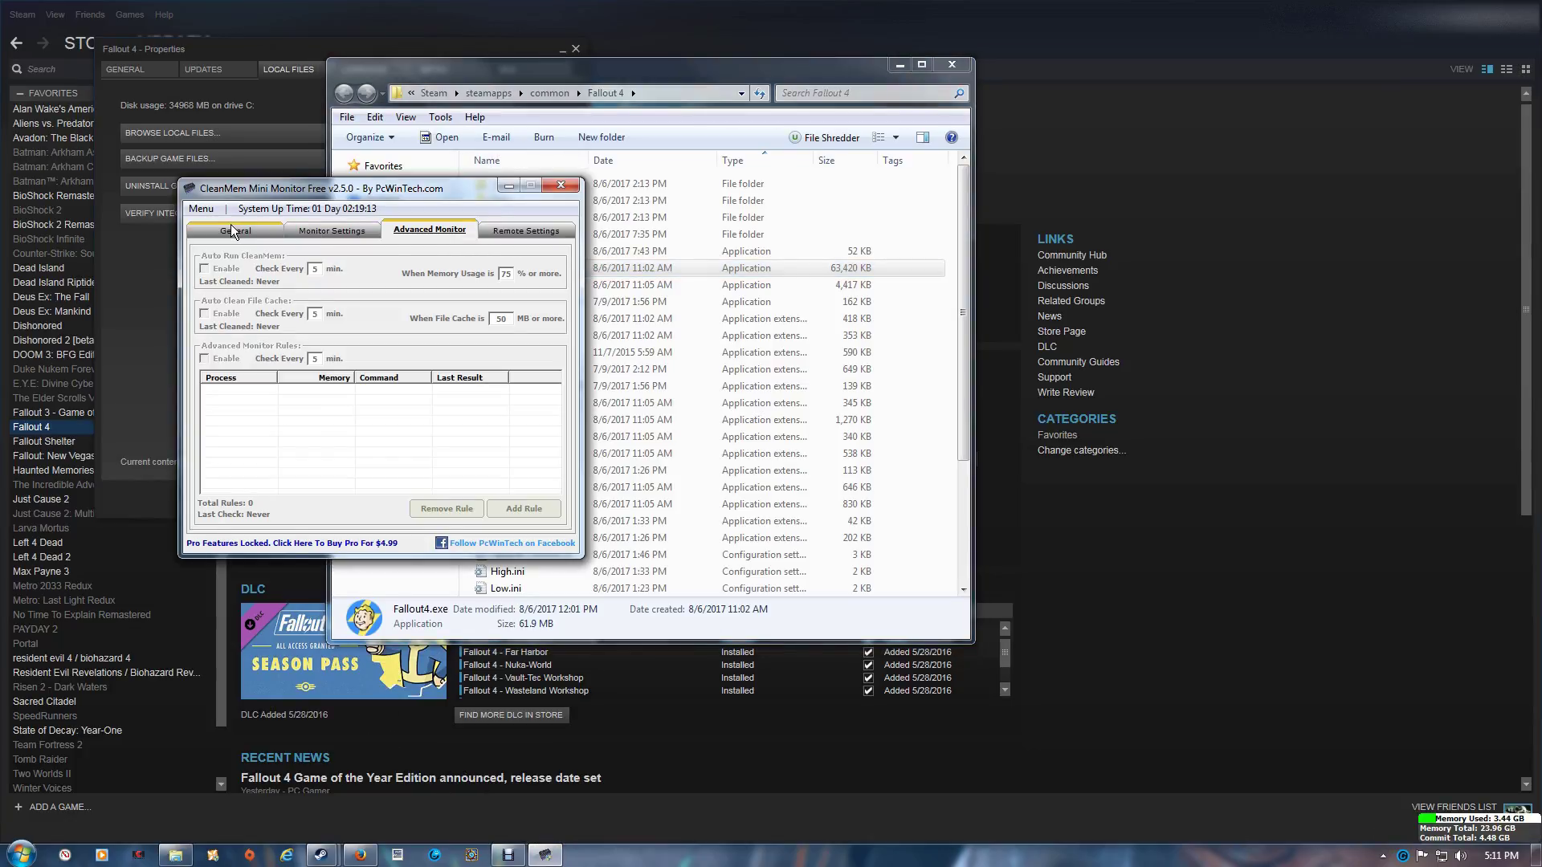
Rerun the CleanMem Settings Wizard to Step 3 Only List and open the add-process prompt
click(203, 209)
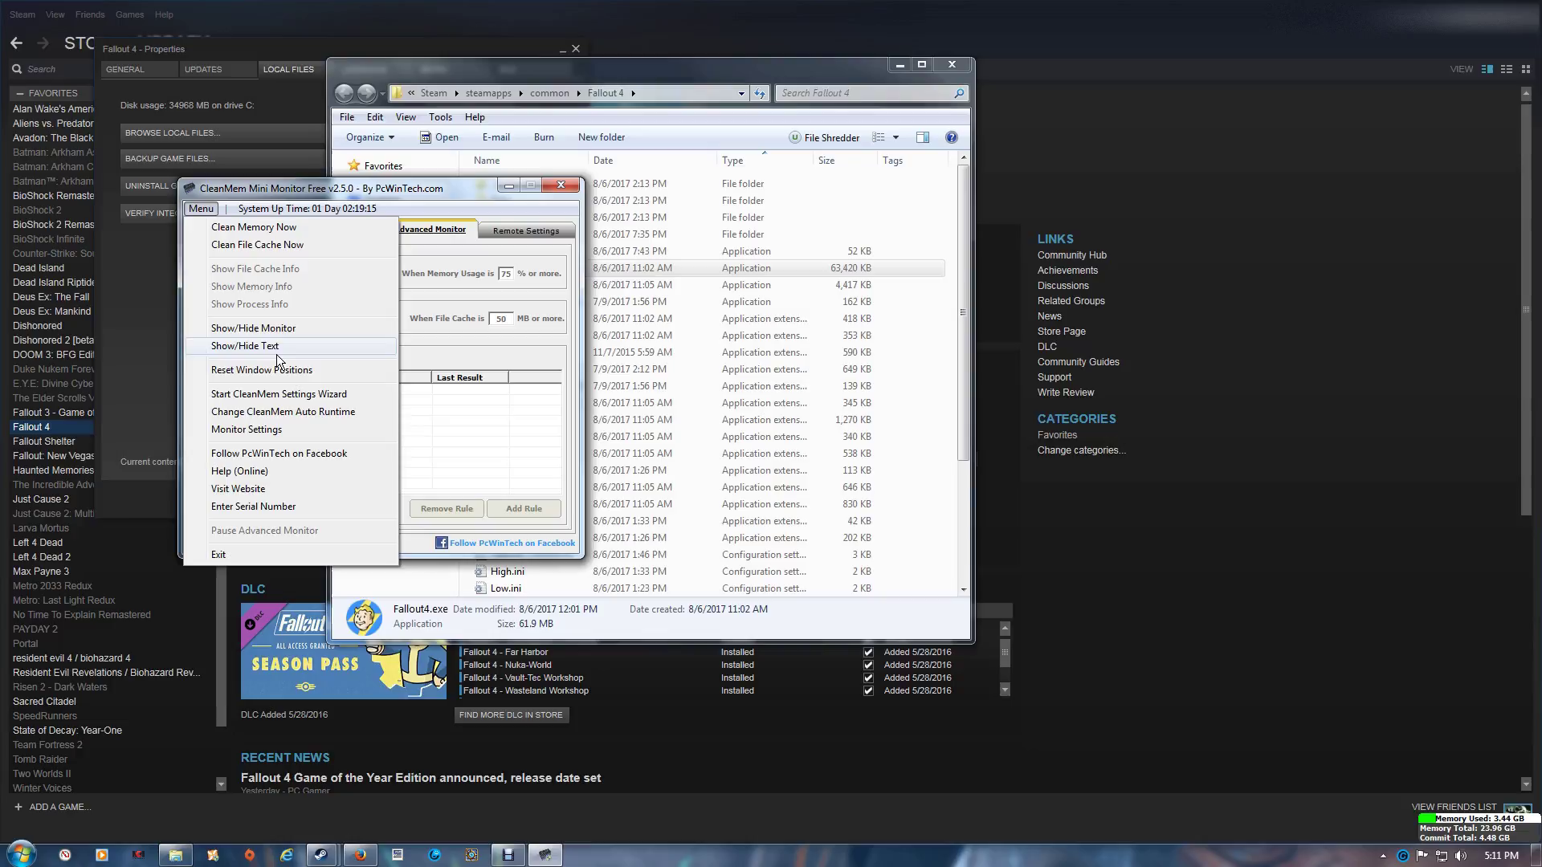
click(271, 392)
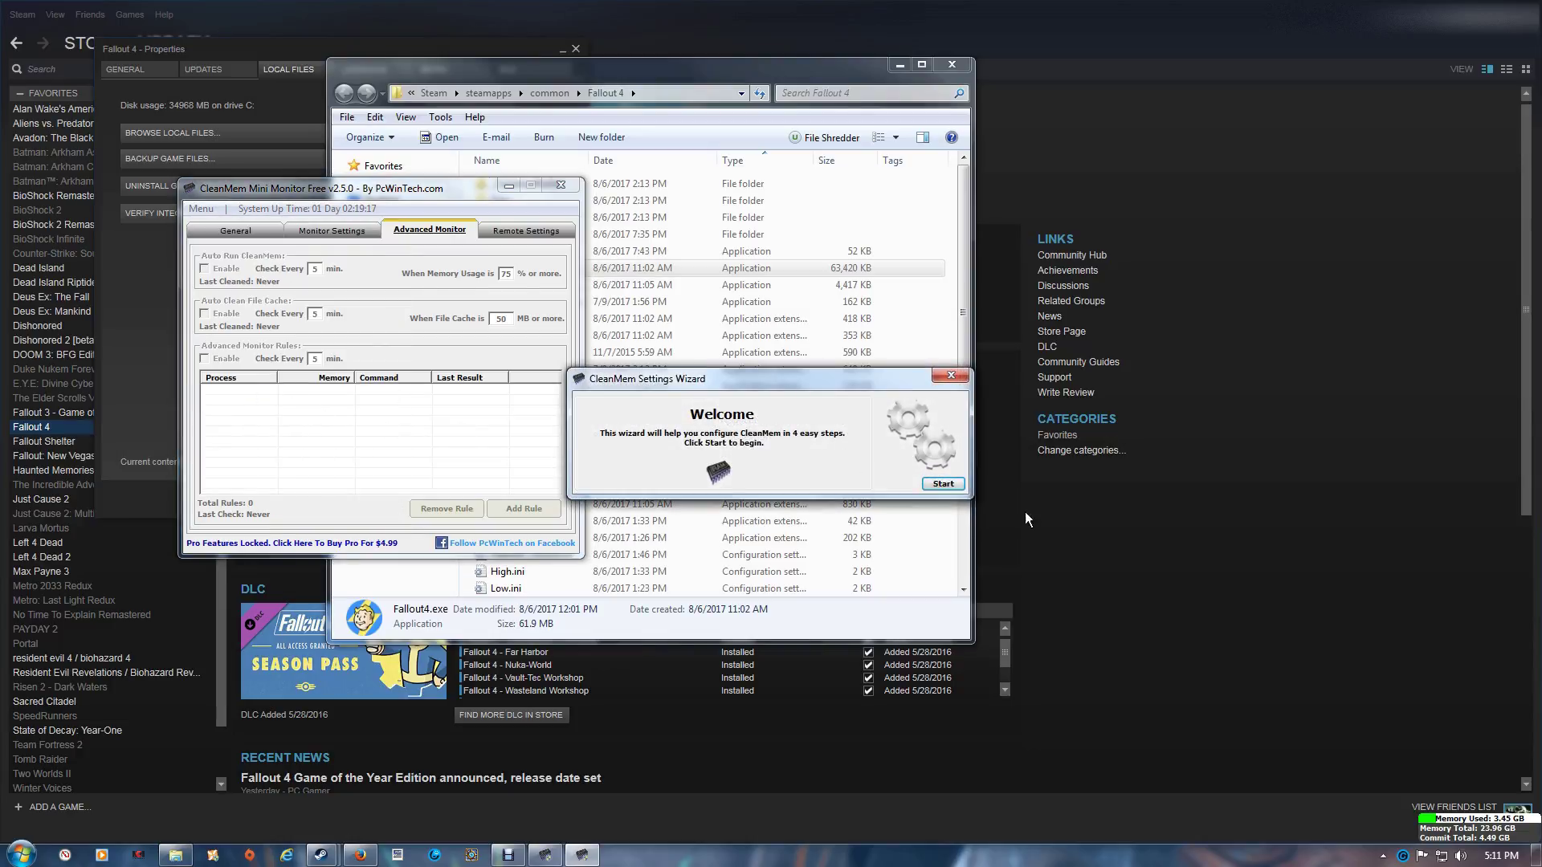
click(943, 484)
click(940, 483)
click(940, 483)
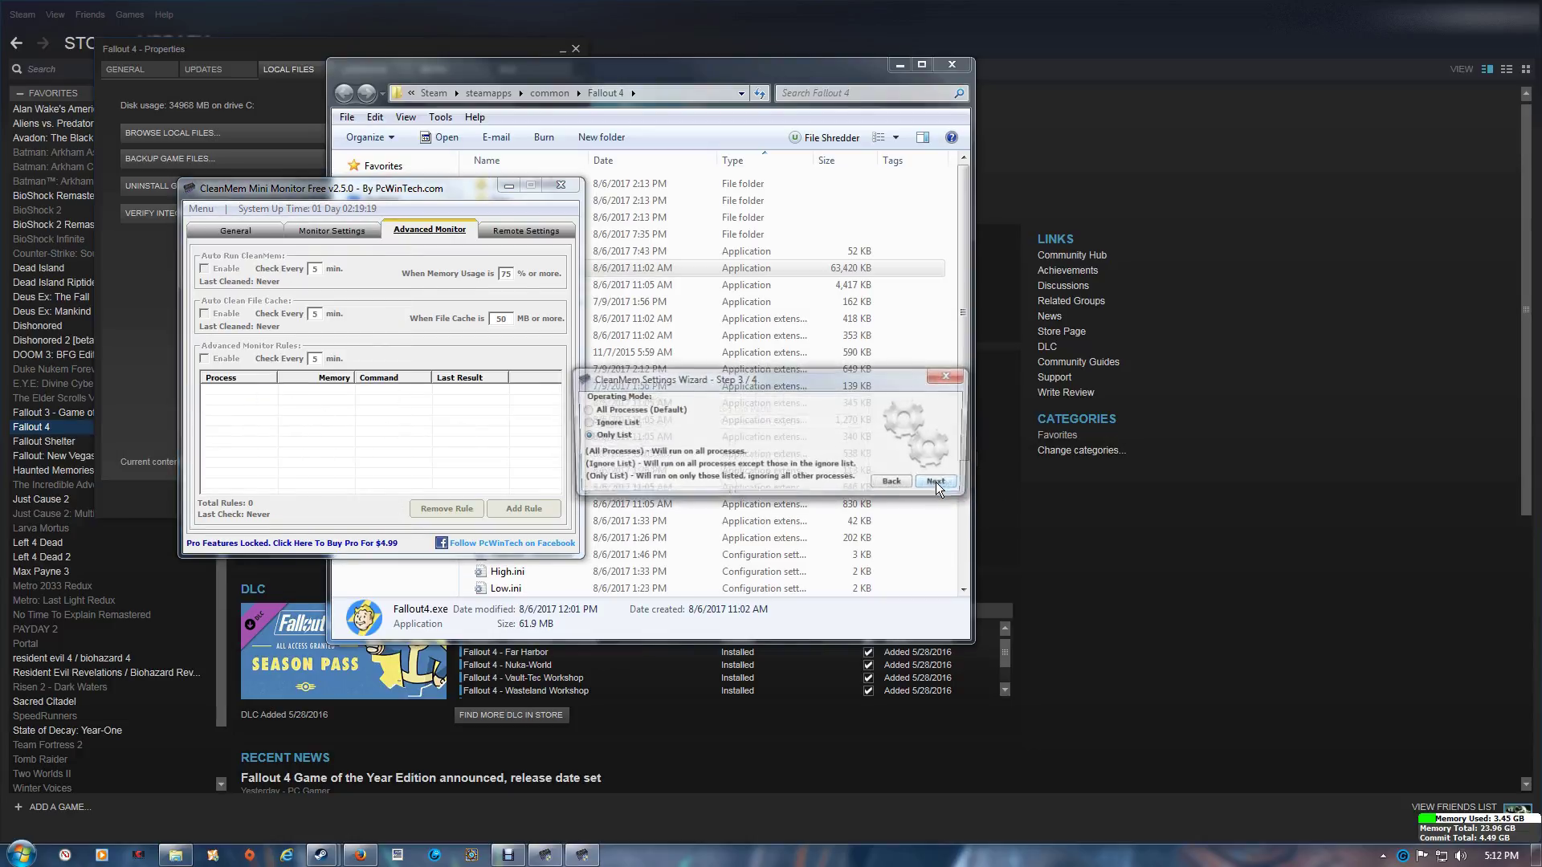
click(941, 483)
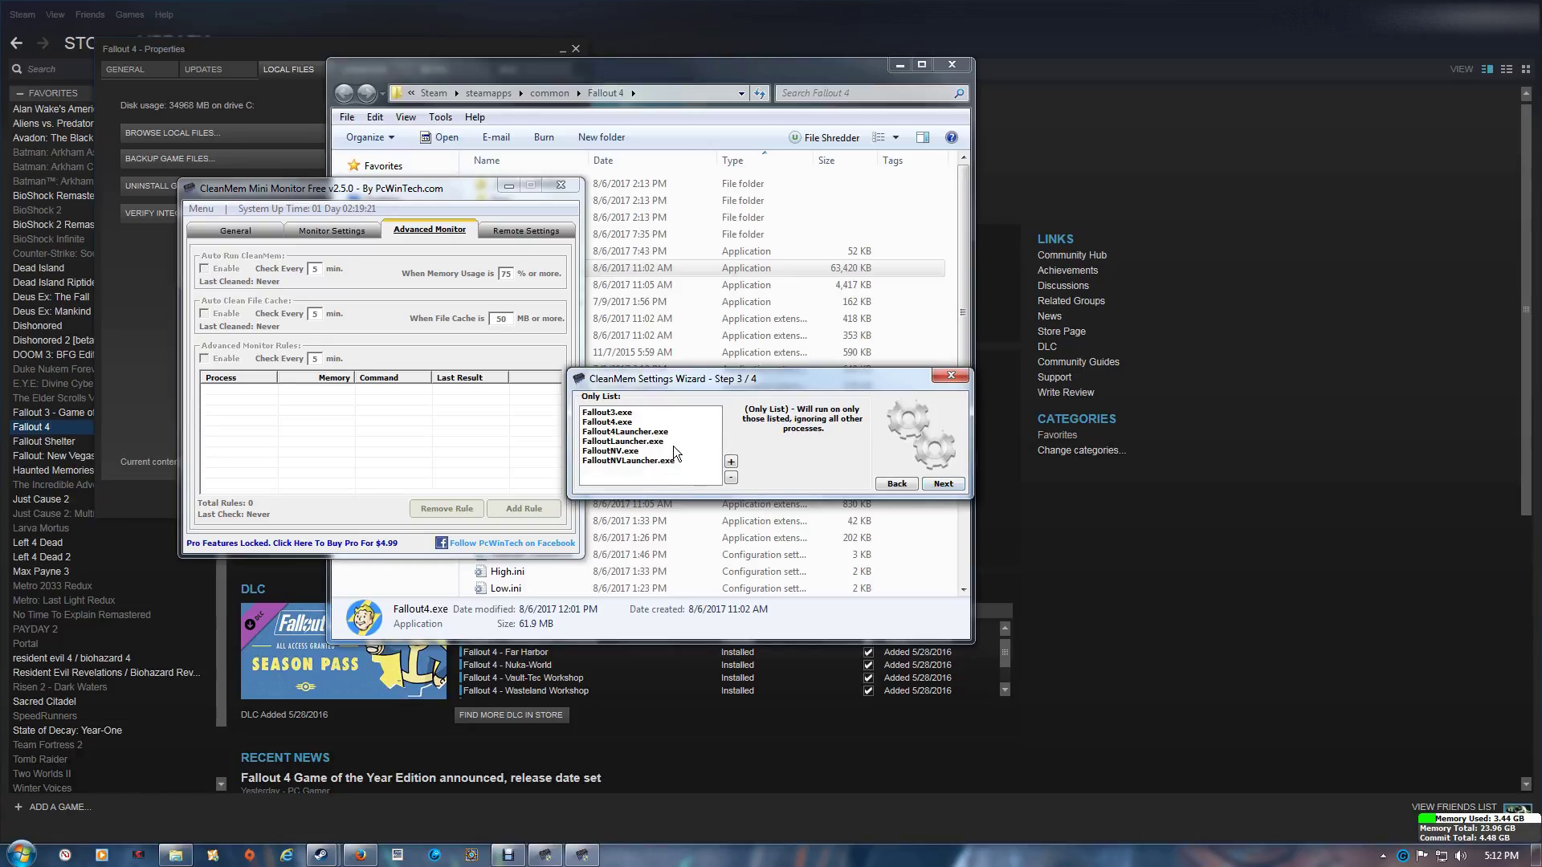
click(731, 463)
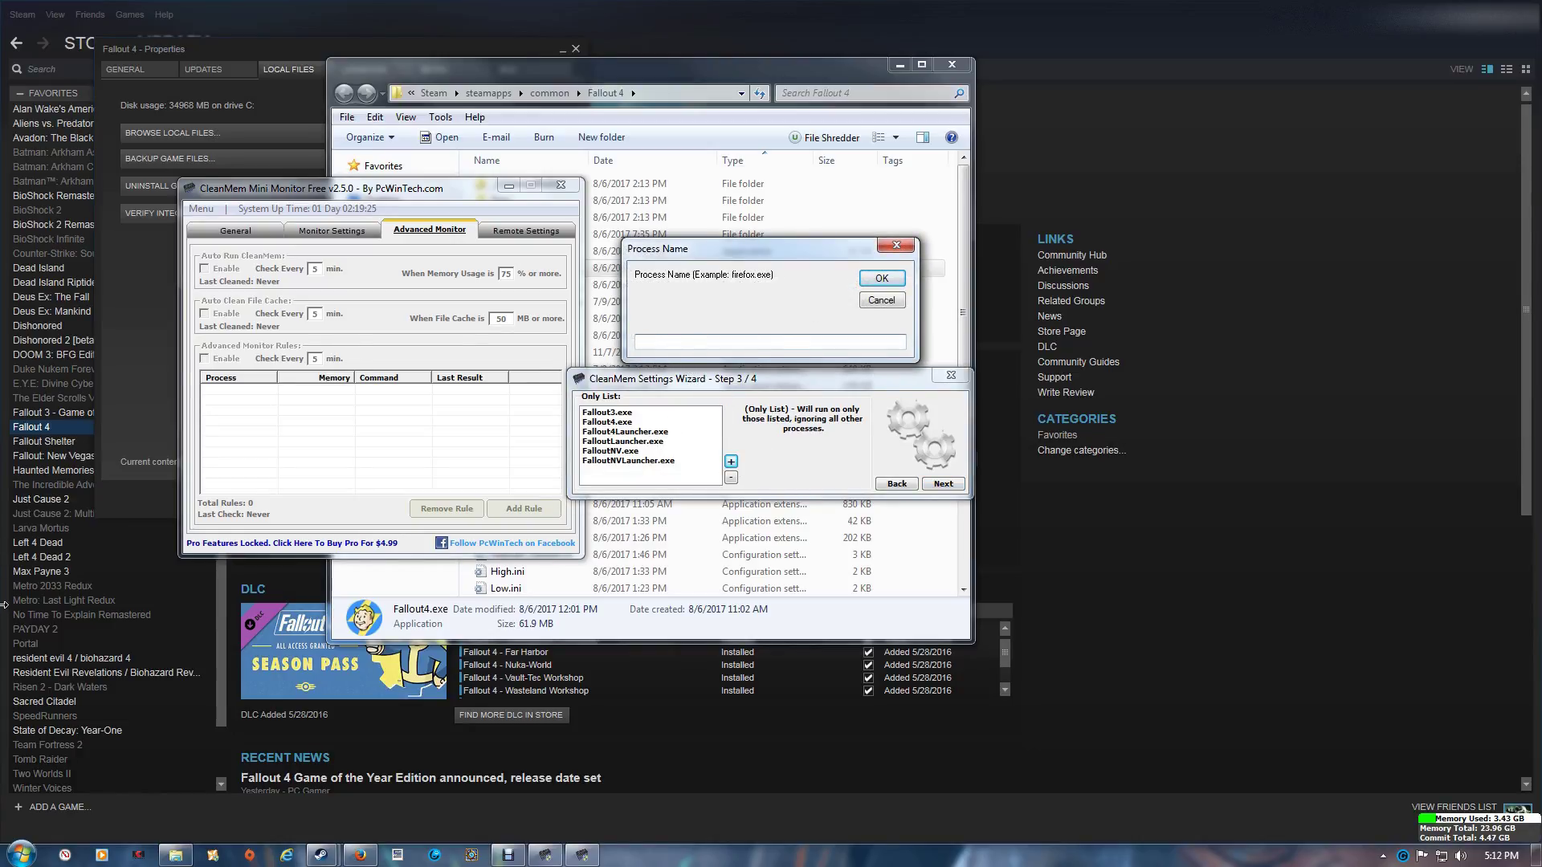
Open Dead Island's local install folder from its Steam properties
click(47, 458)
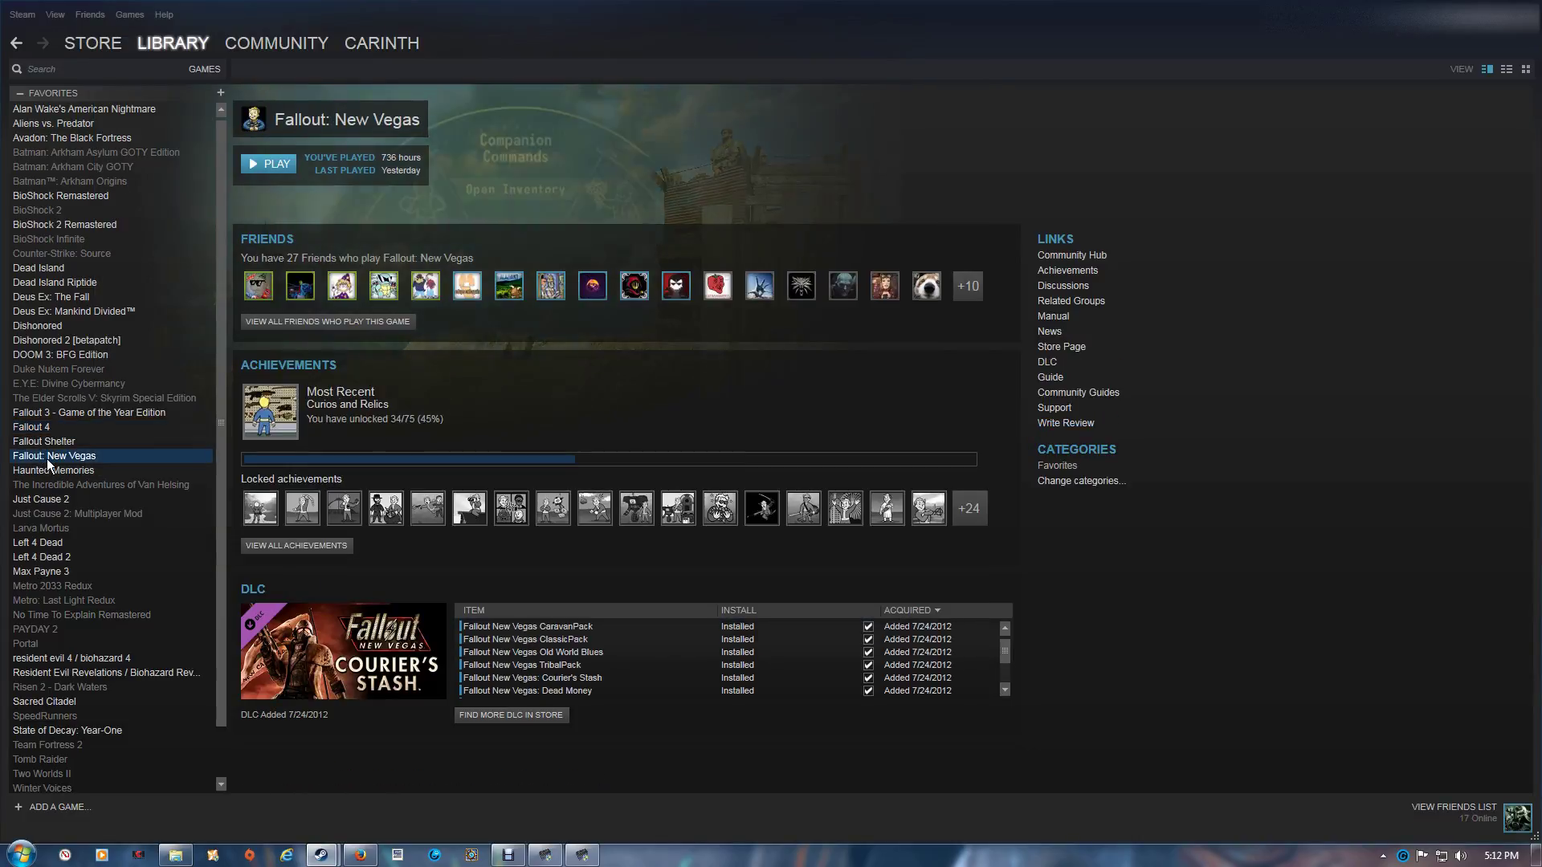
click(66, 270)
right_click(66, 270)
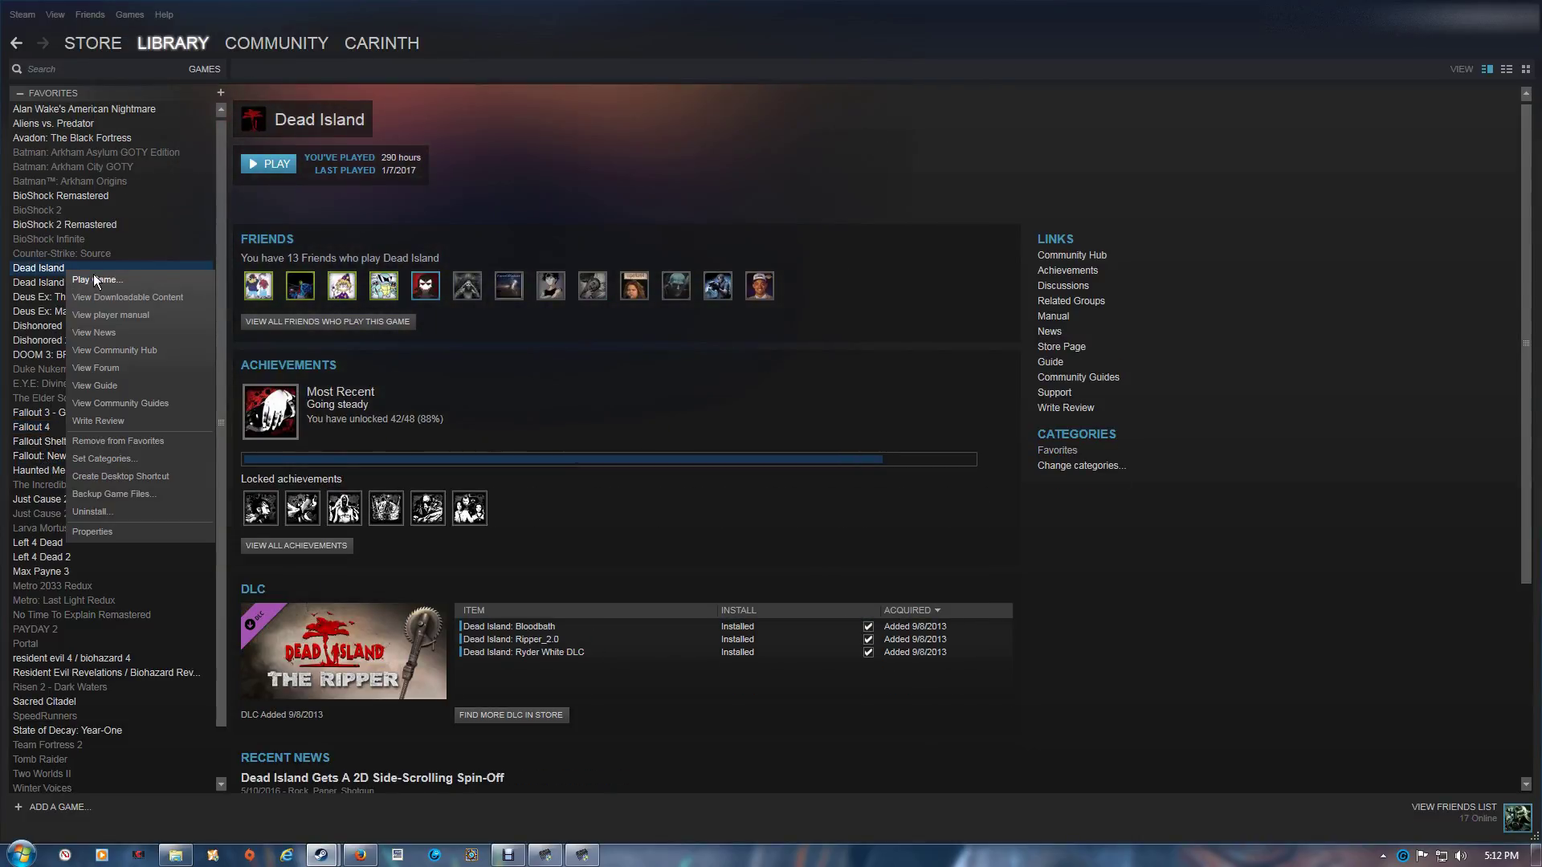
click(93, 531)
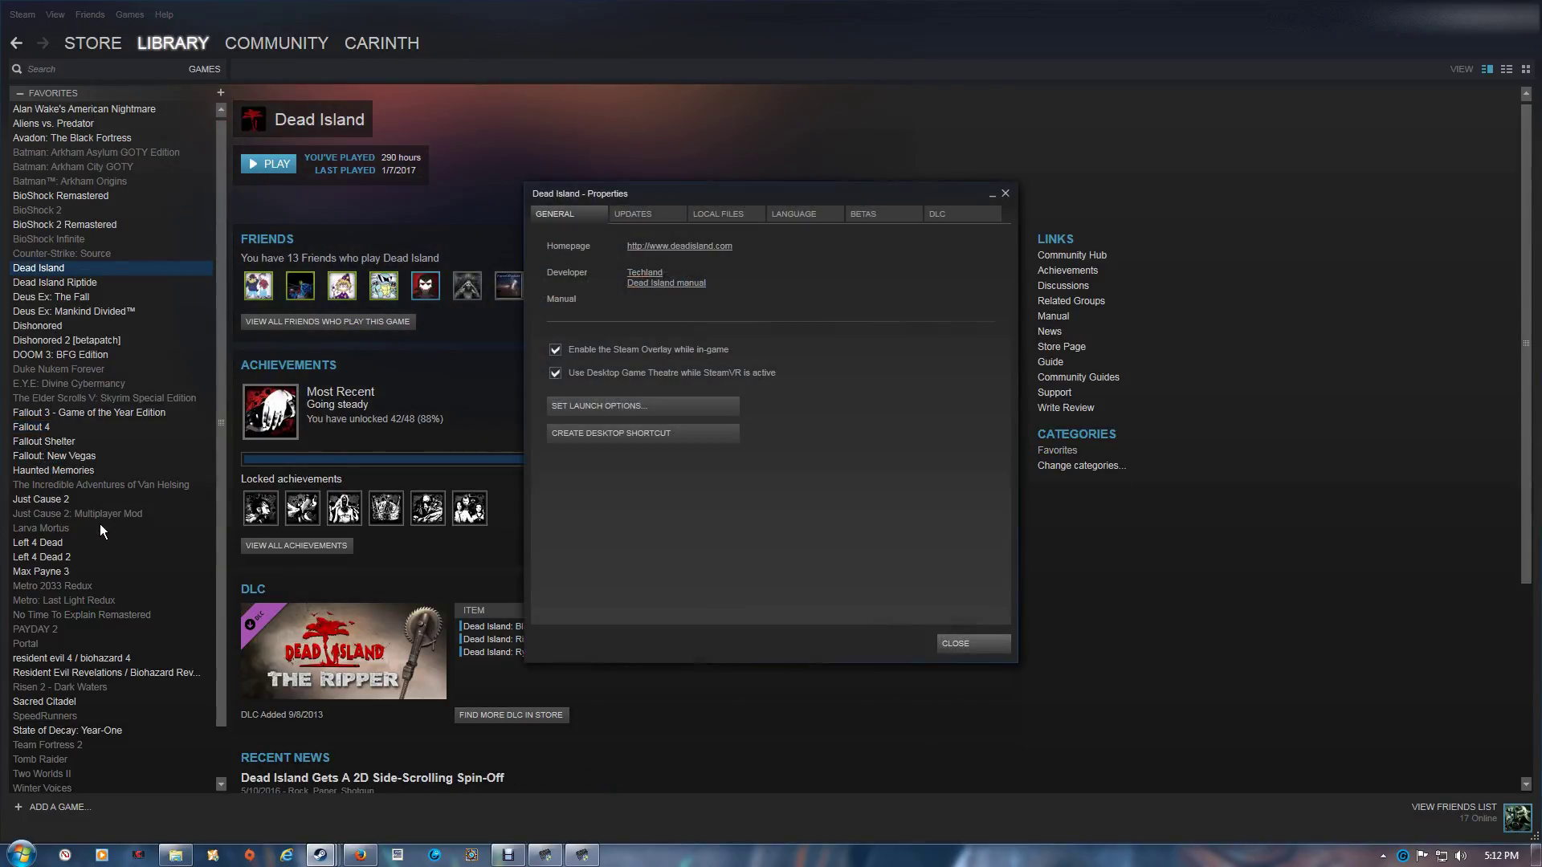
click(703, 215)
click(652, 275)
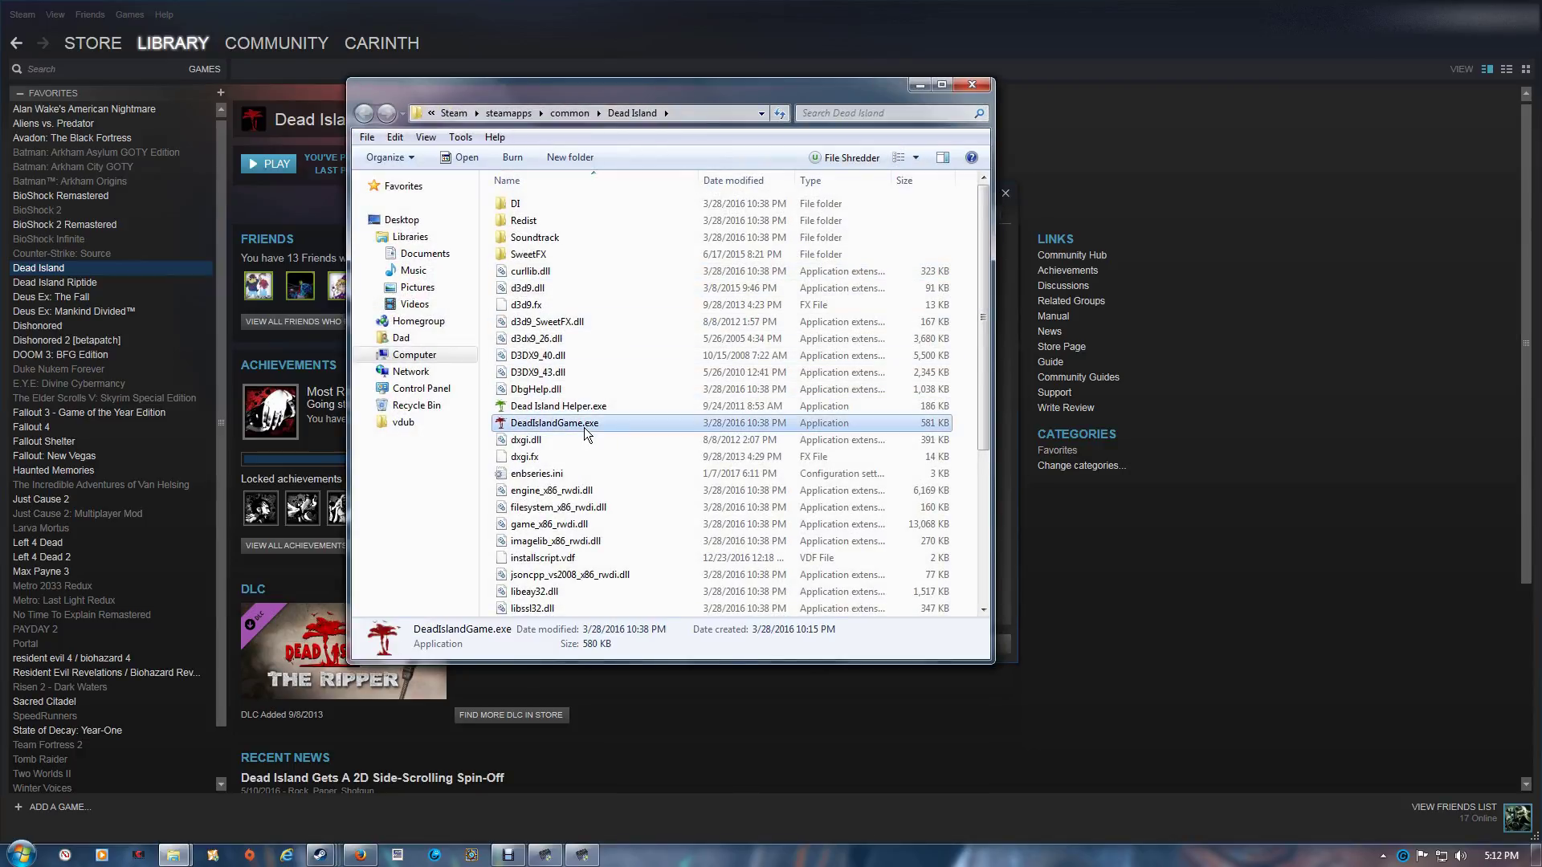
Copy the DeadIslandGame.exe file name and return to CleanMem's Process Name prompt
click(522, 426)
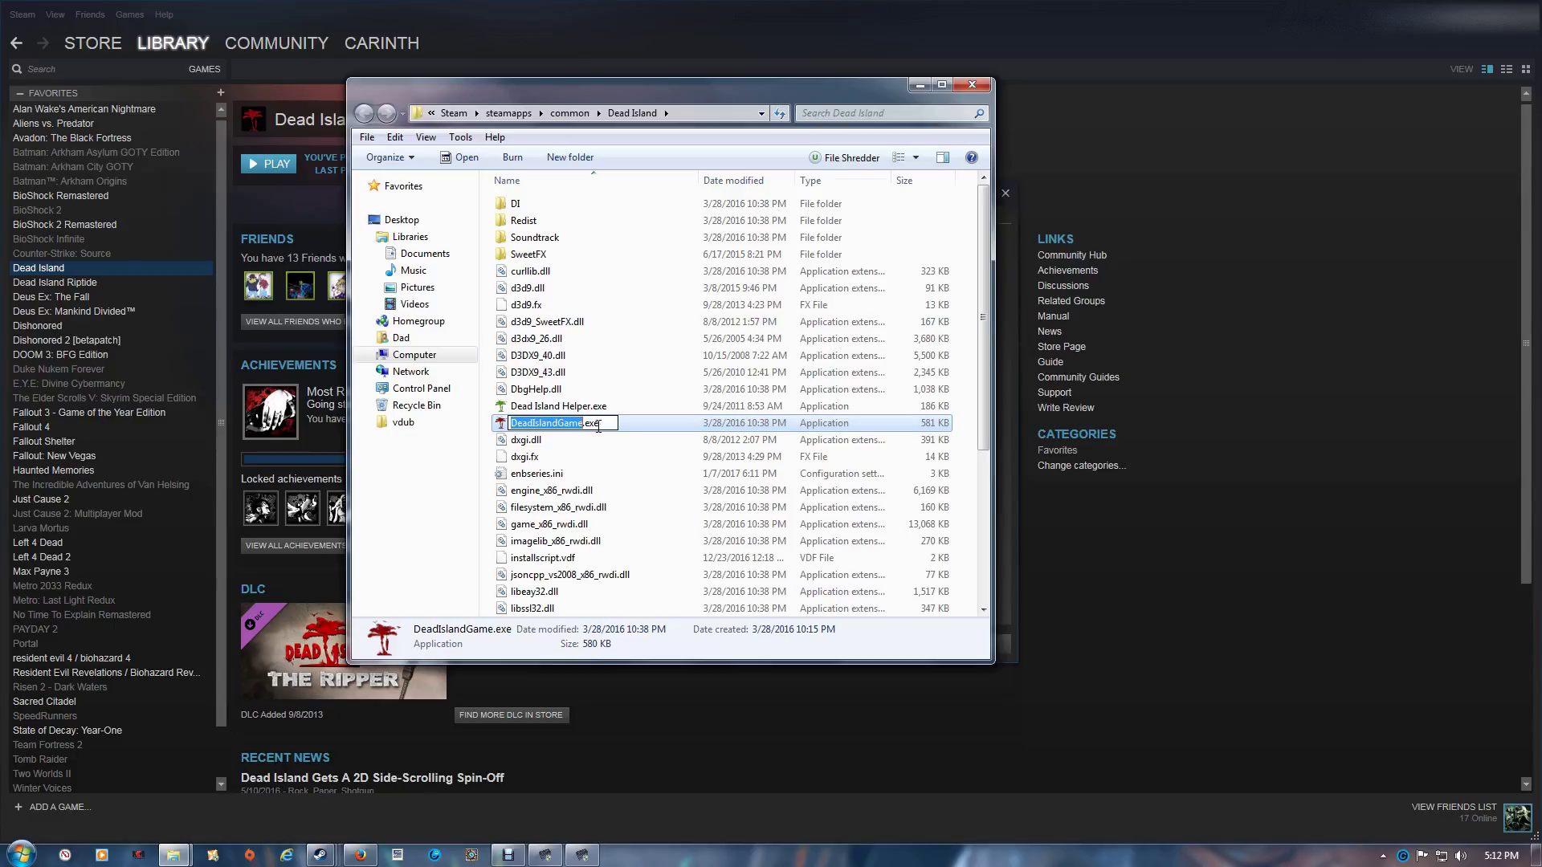
right_click(522, 426)
click(545, 476)
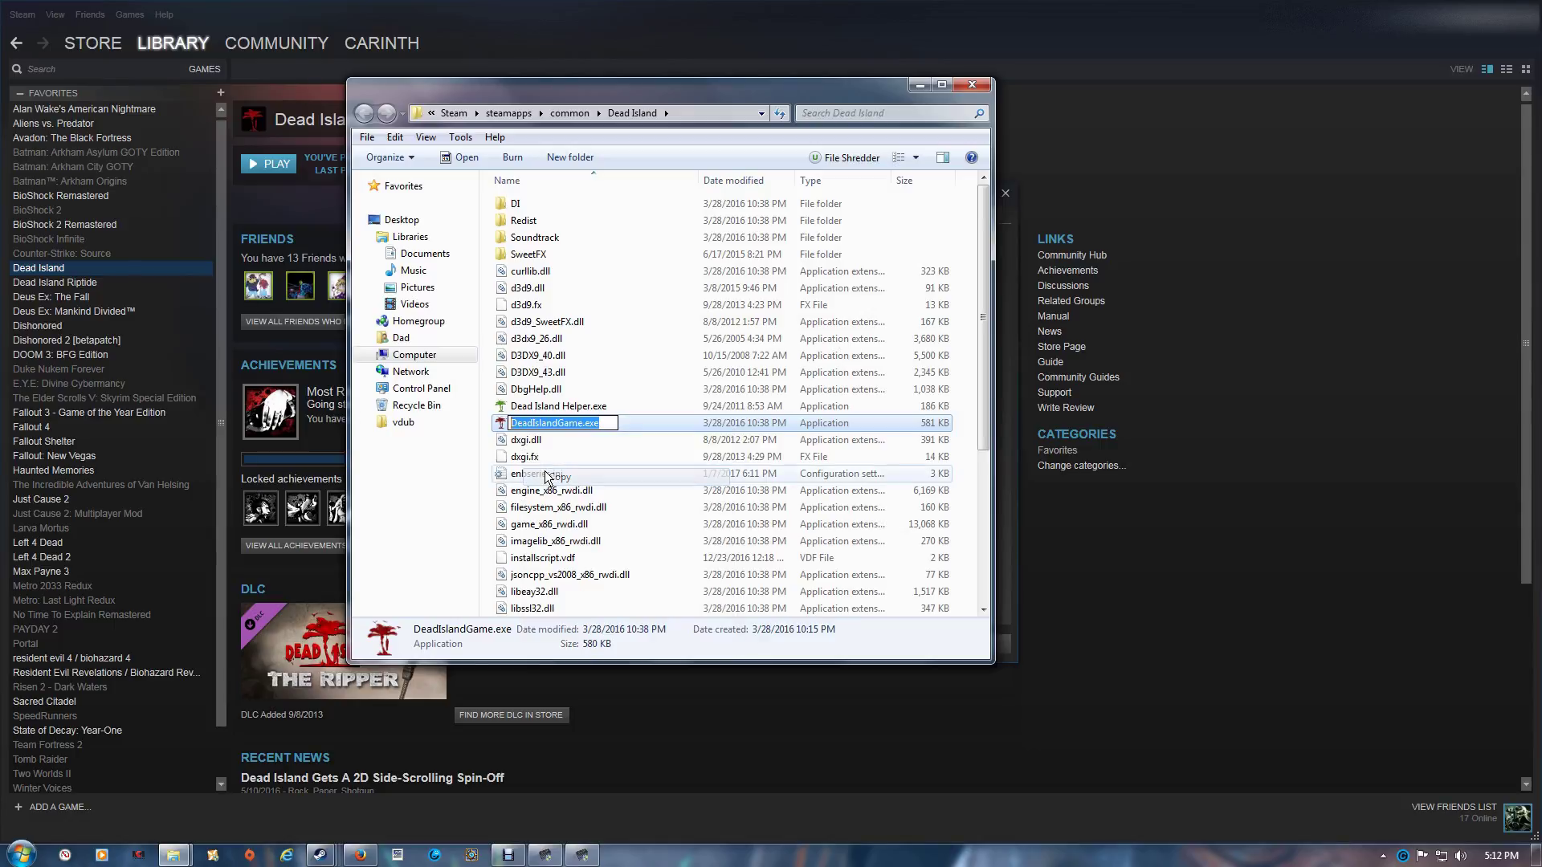
click(585, 858)
Paste DeadIslandGame.exe into the Process Name field and add it to the Only List
click(729, 345)
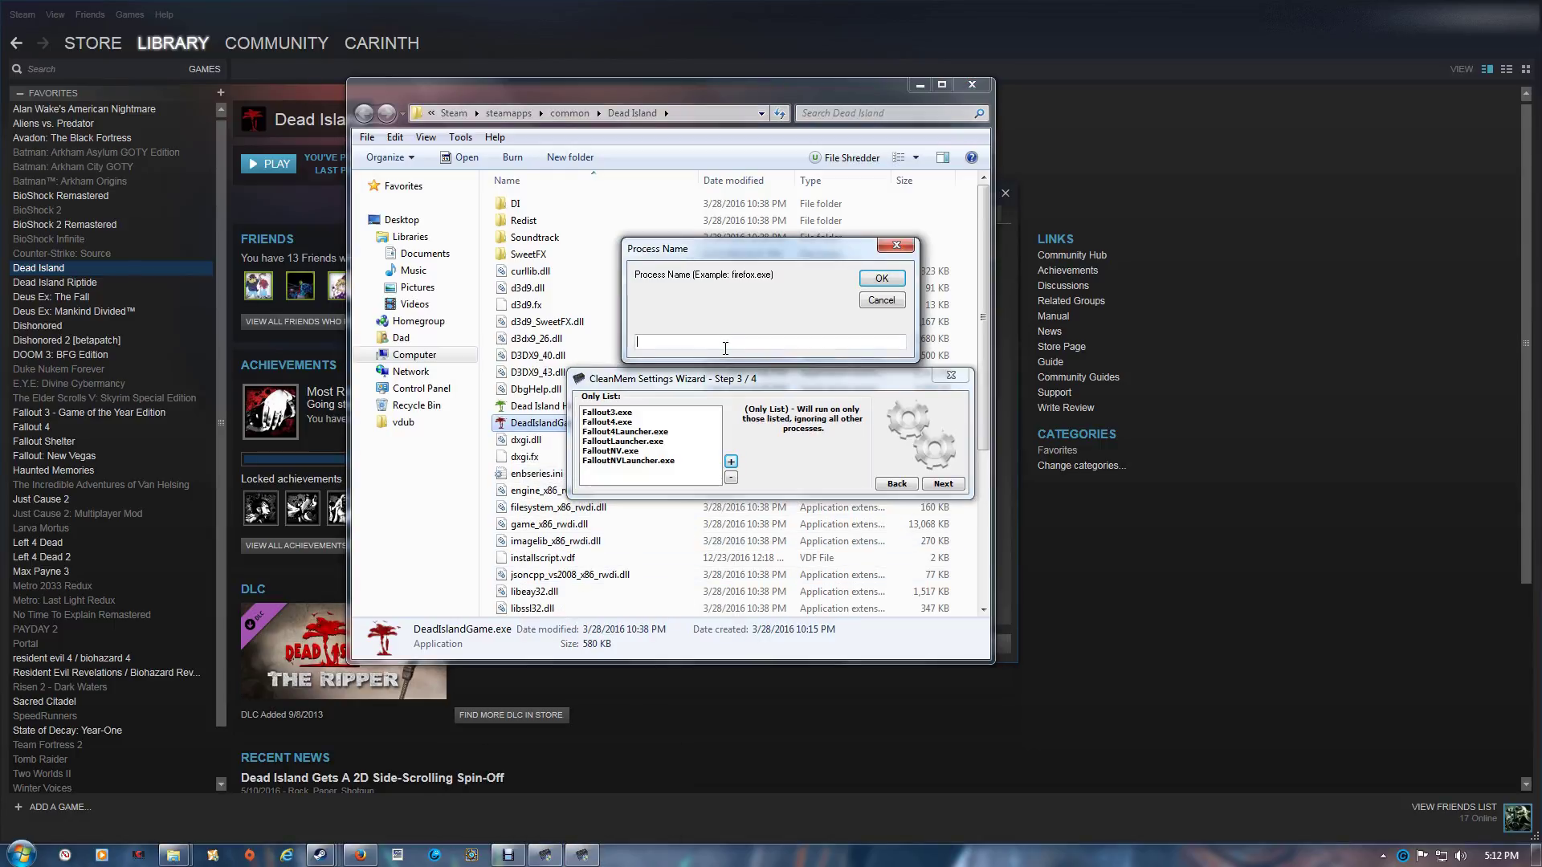
right_click(725, 348)
click(757, 419)
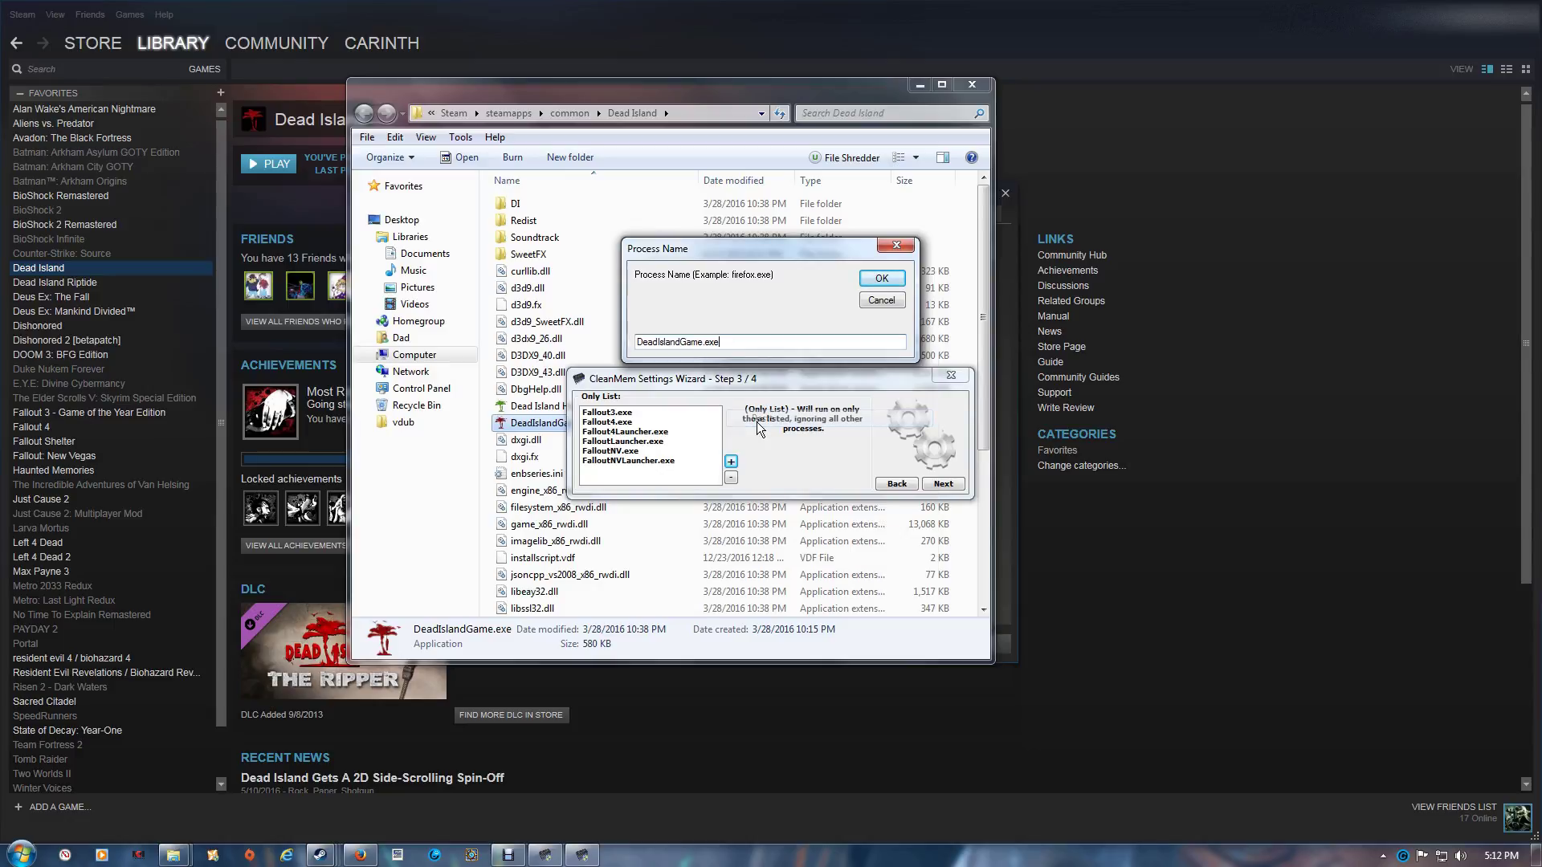
click(883, 277)
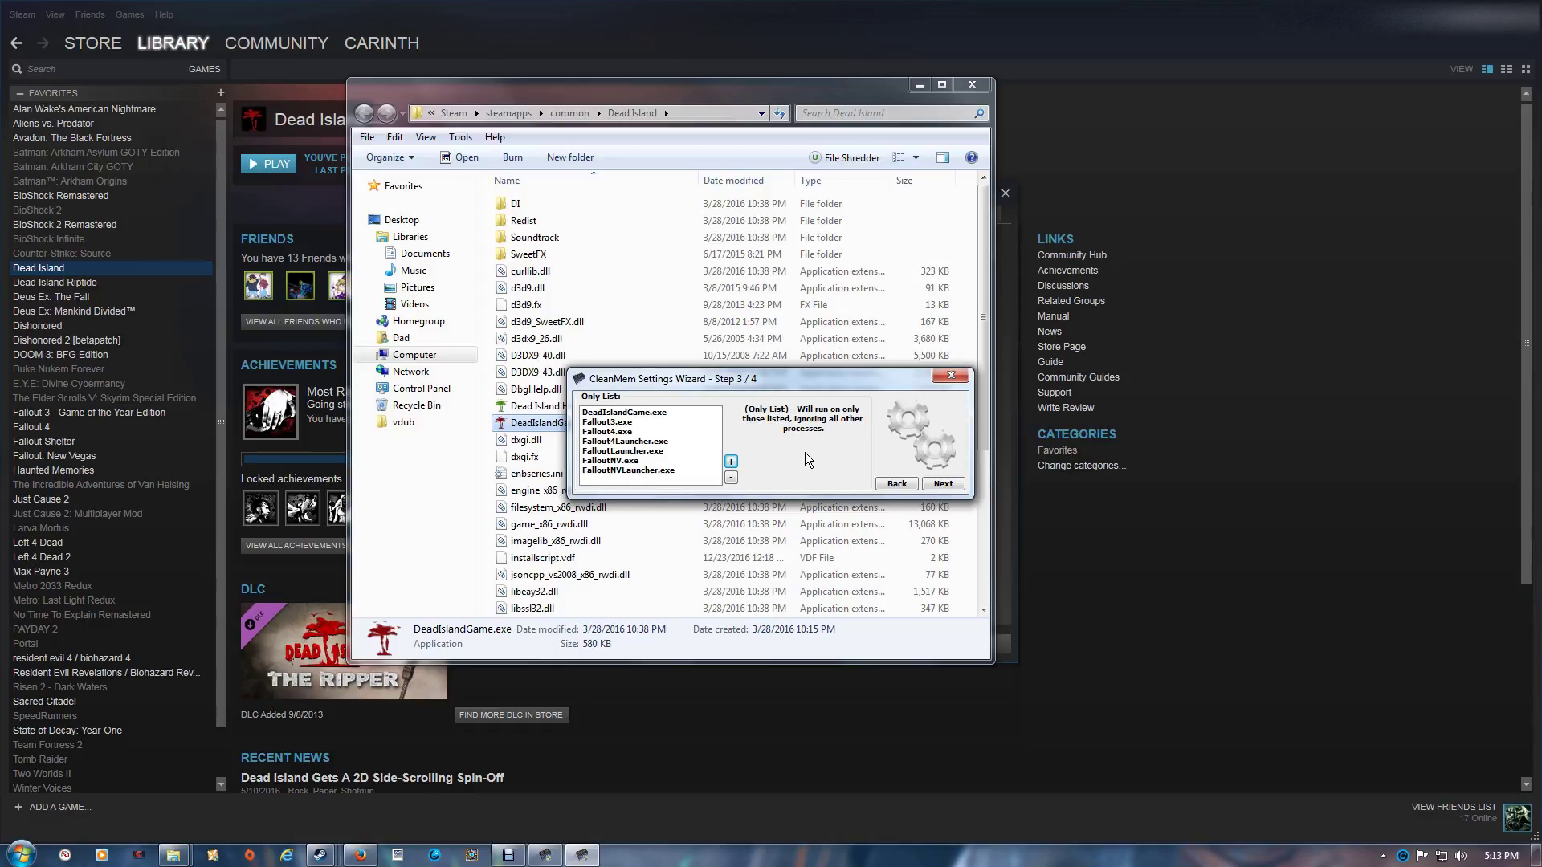
Finish the wizard, close the Dead Island folder and properties, and view General startup settings
click(936, 484)
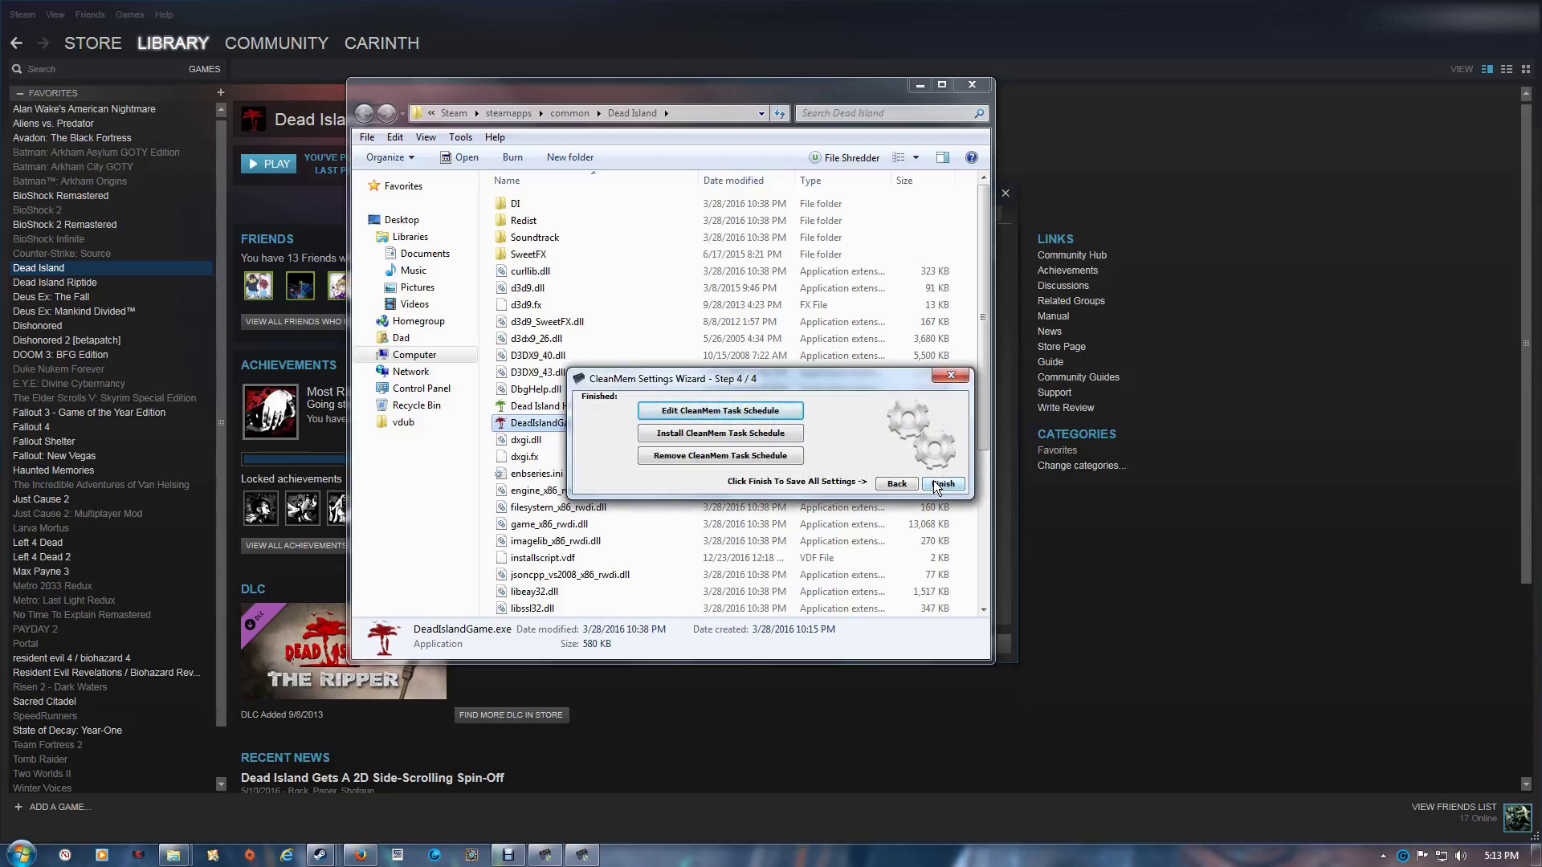
click(941, 484)
click(989, 86)
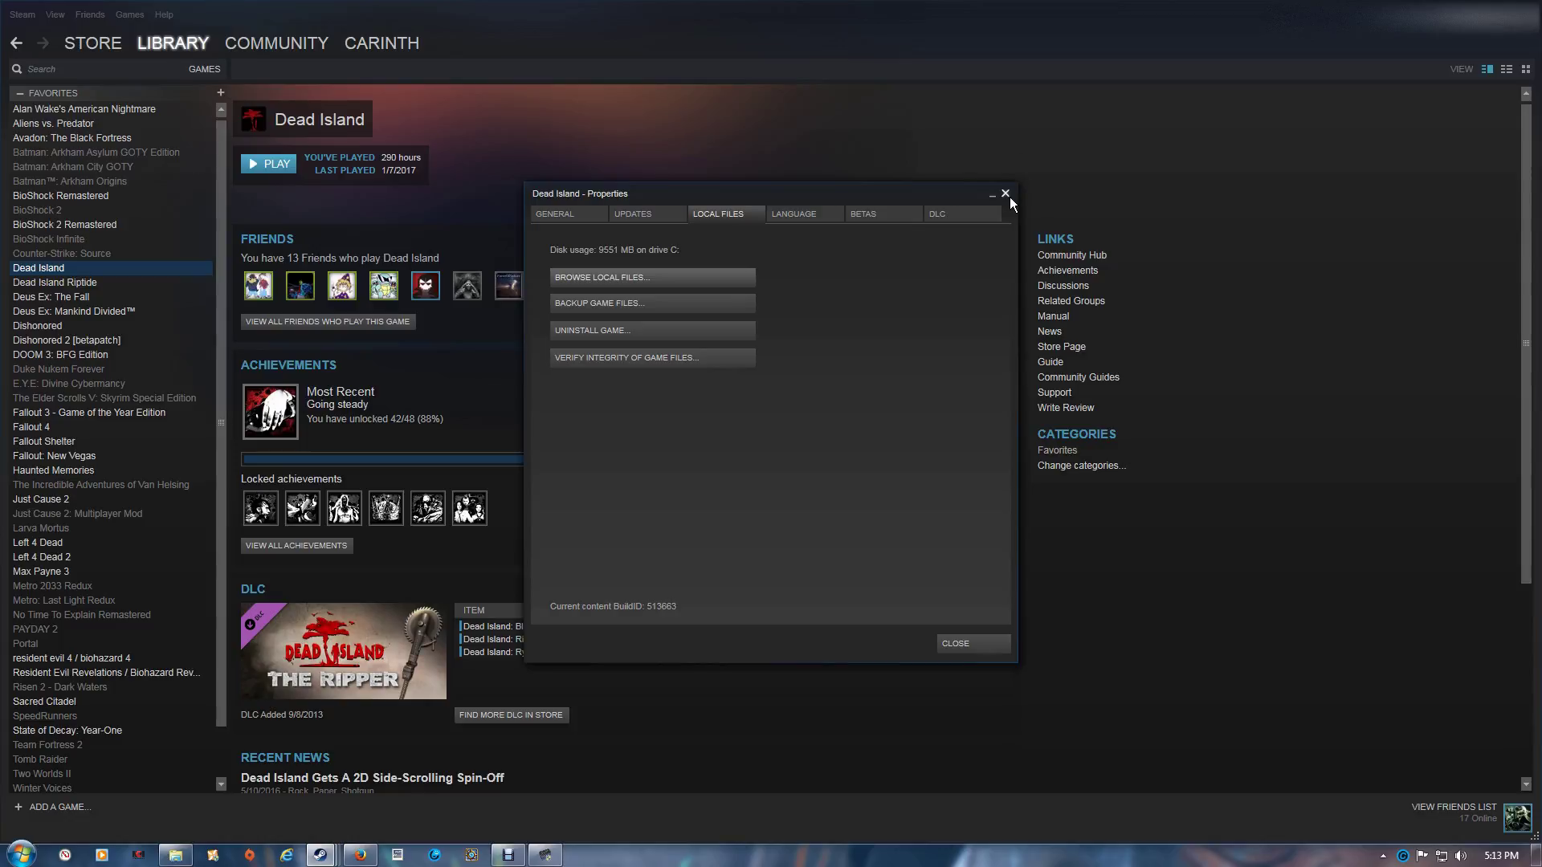
click(1005, 194)
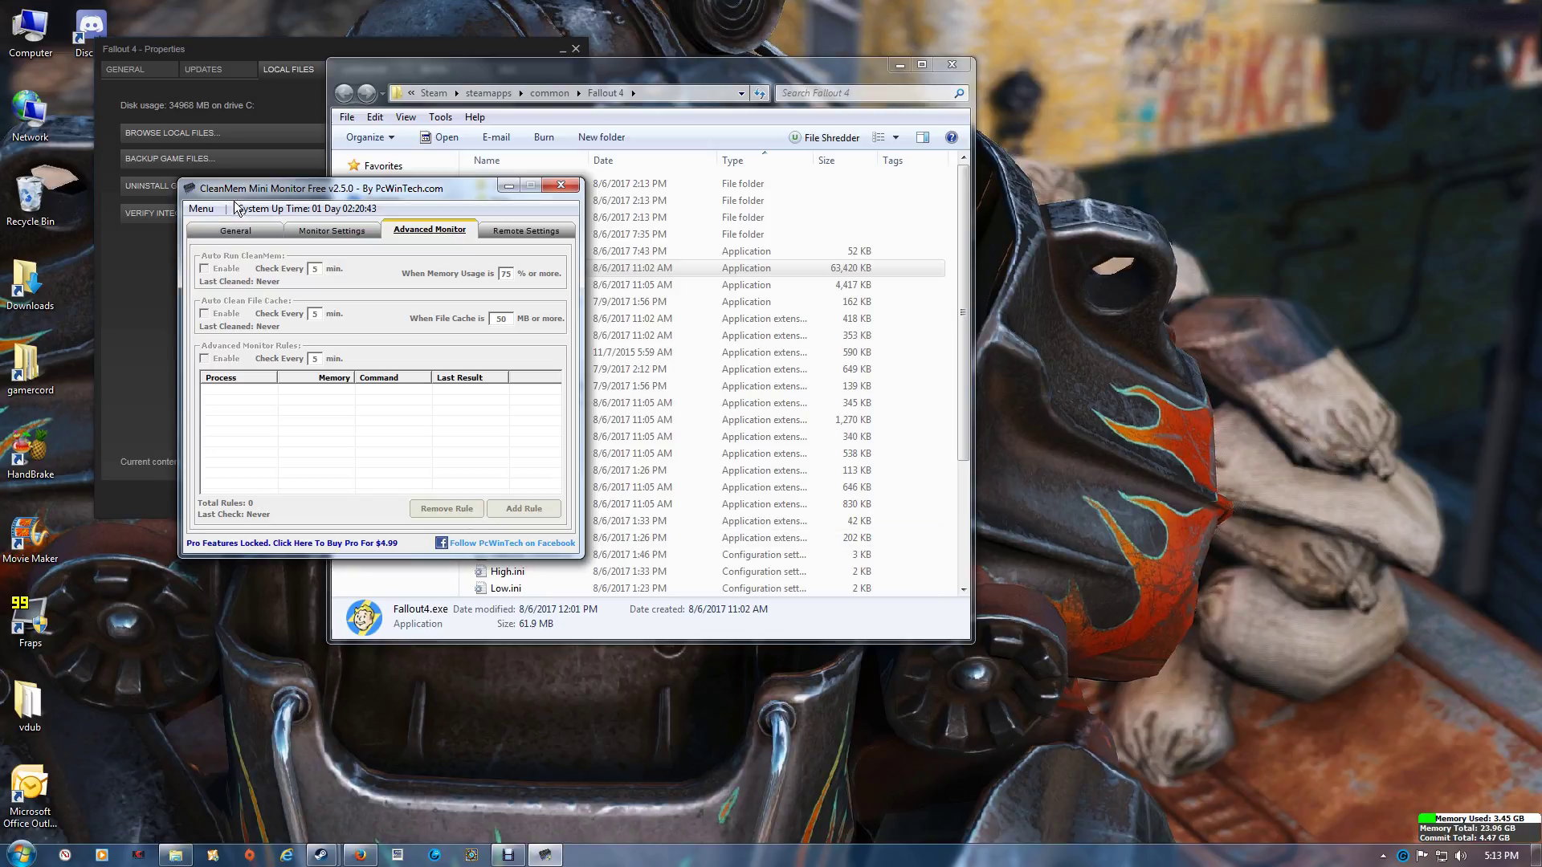
click(231, 229)
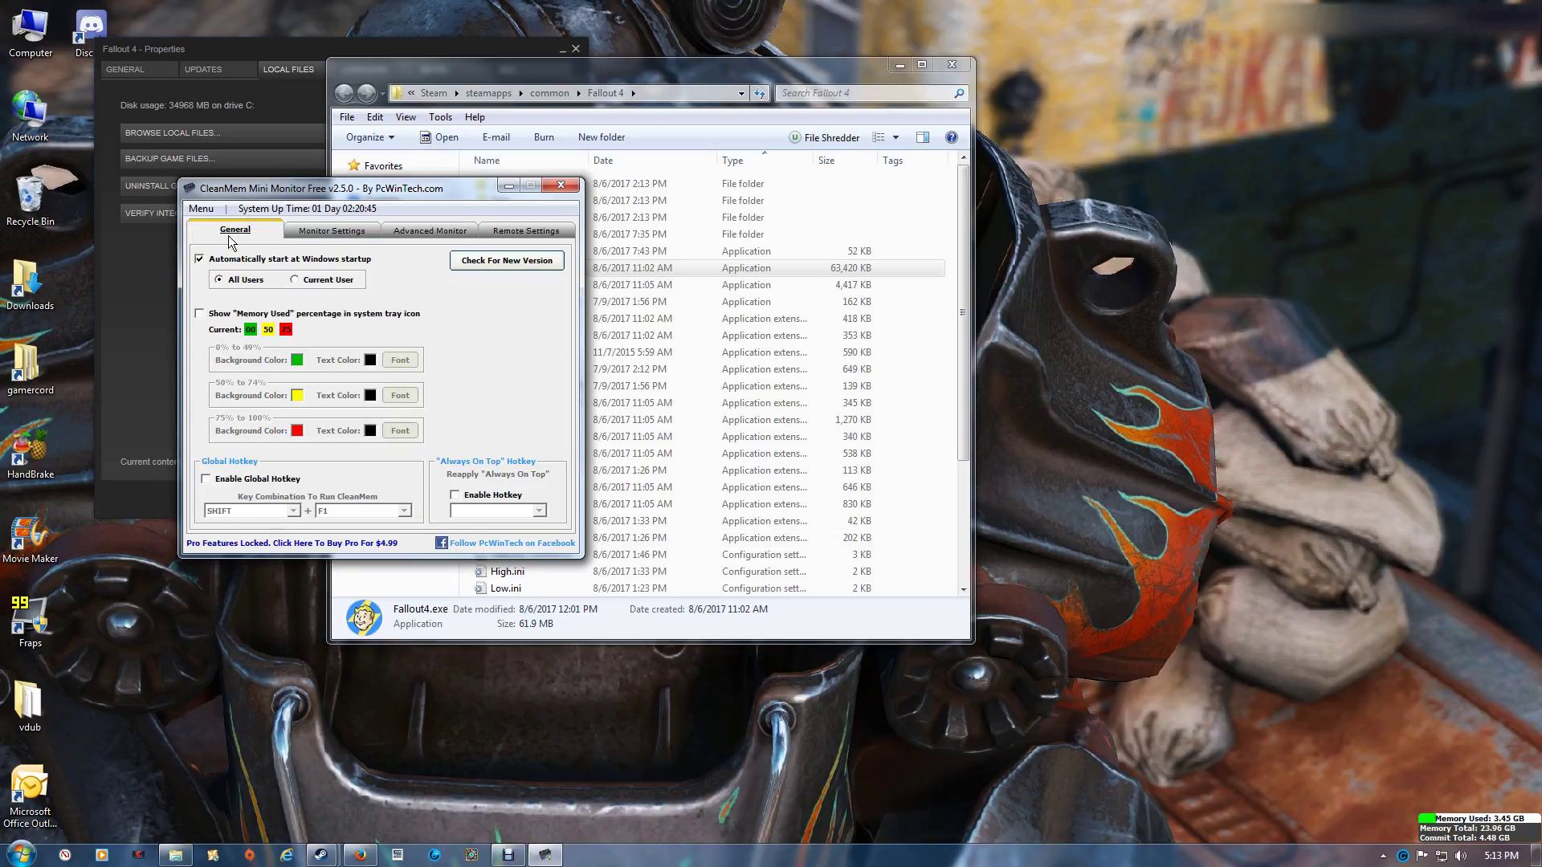